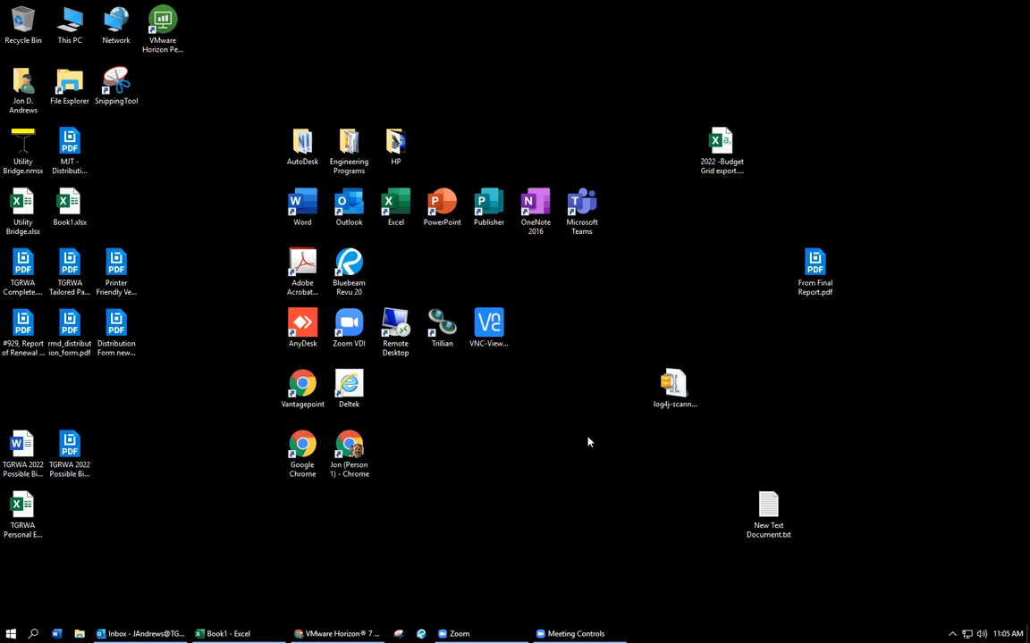
# Step: Log in to Deltek Vantagepoint with the prefilled credentials and open the Reporting application
pyautogui.doubleClick(314, 405)
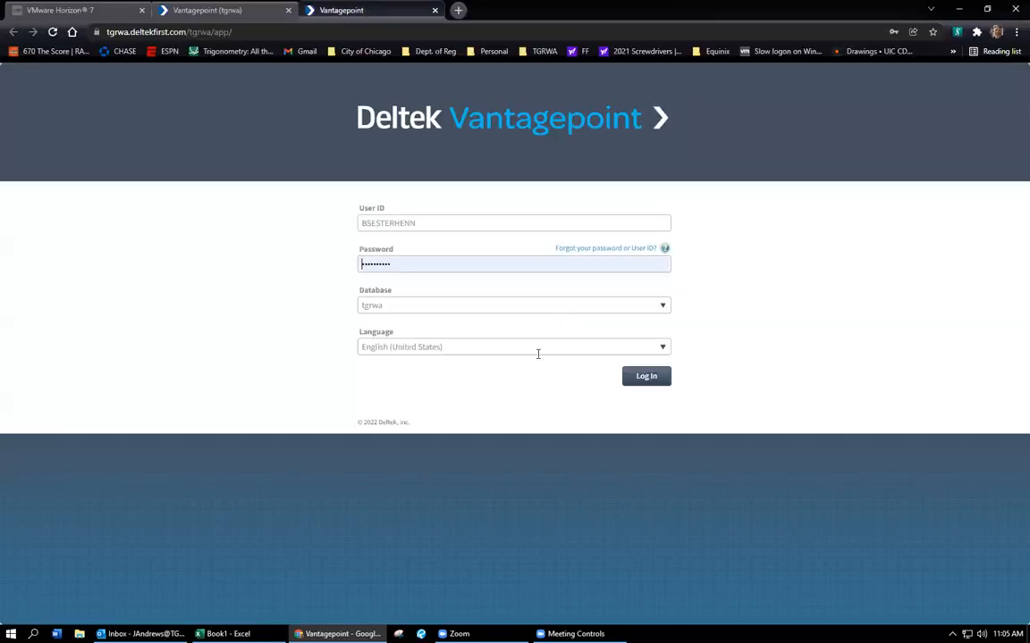
pyautogui.click(649, 377)
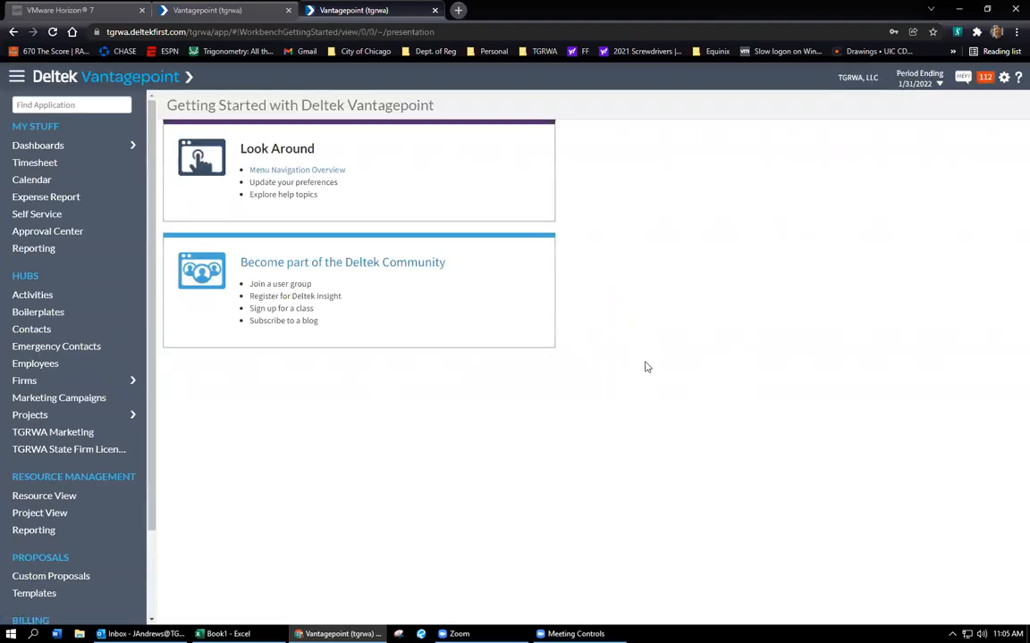
pyautogui.click(36, 247)
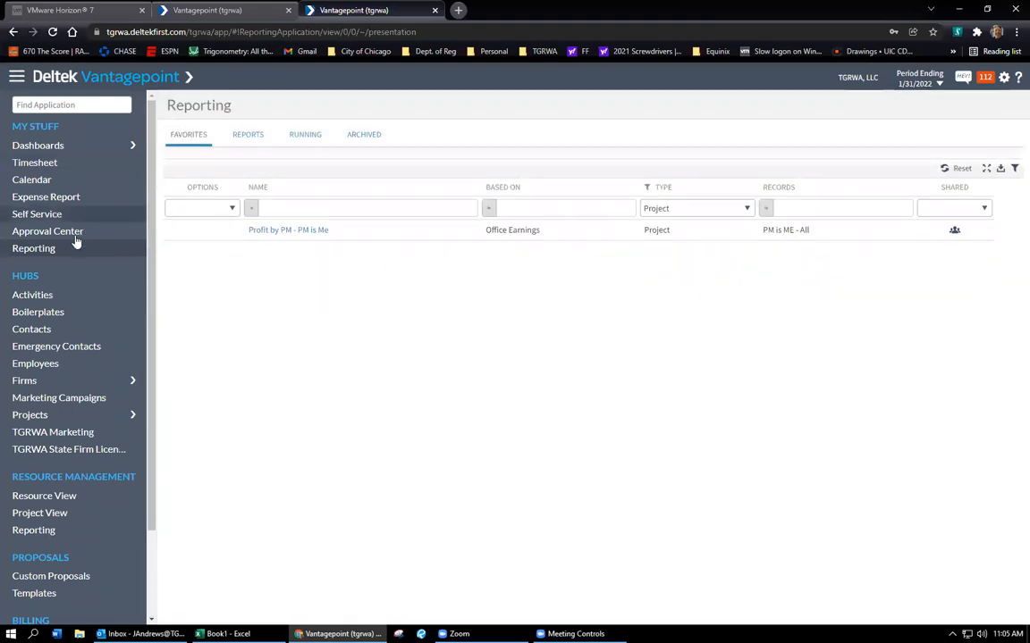
# Step: Open the report options of the standard Project Earnings report
pyautogui.click(748, 209)
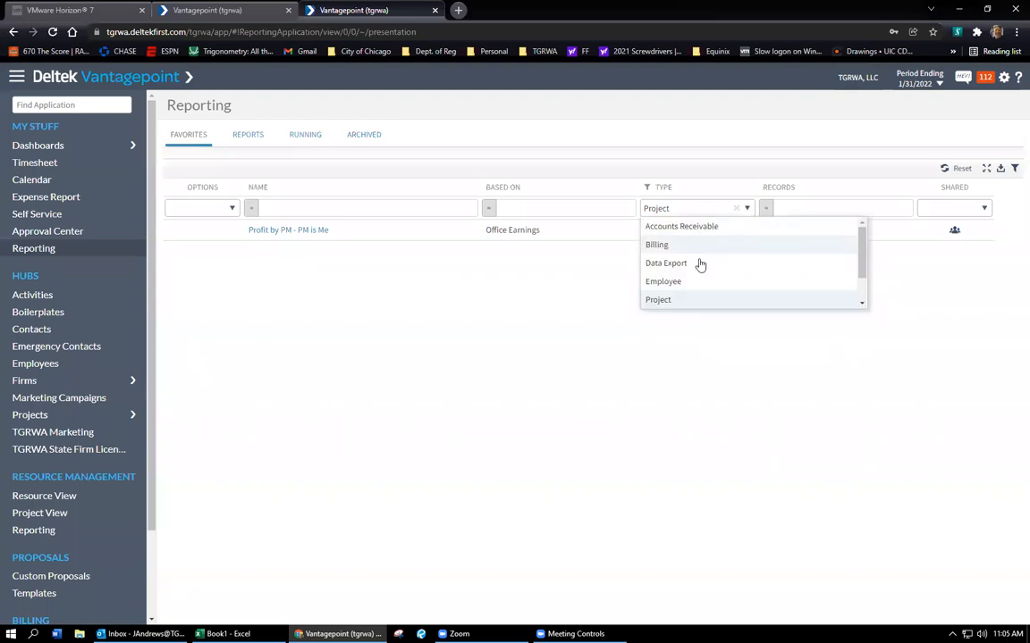
pyautogui.click(482, 356)
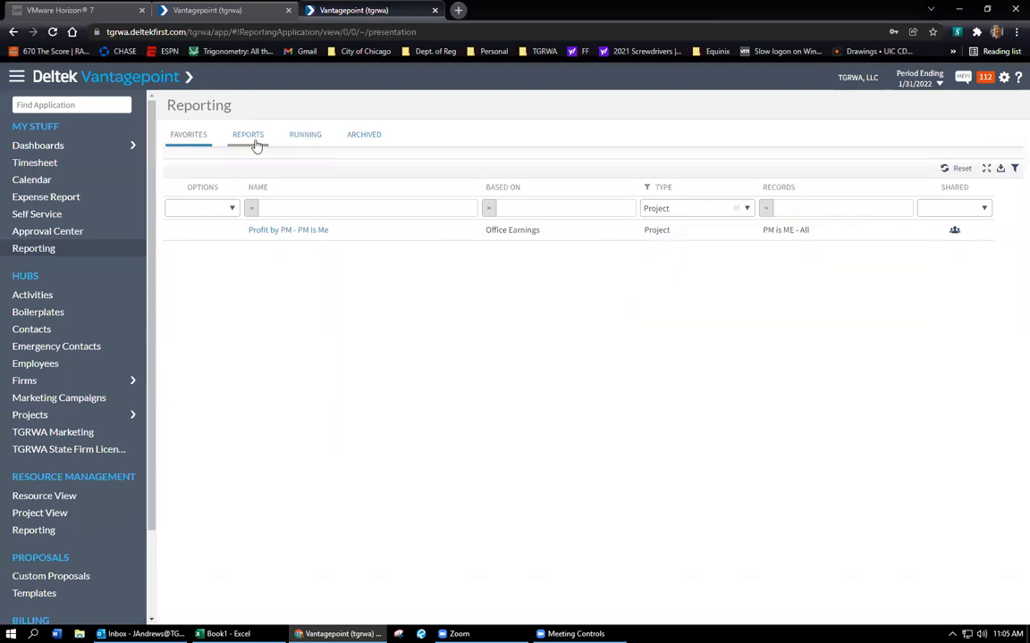
pyautogui.click(252, 141)
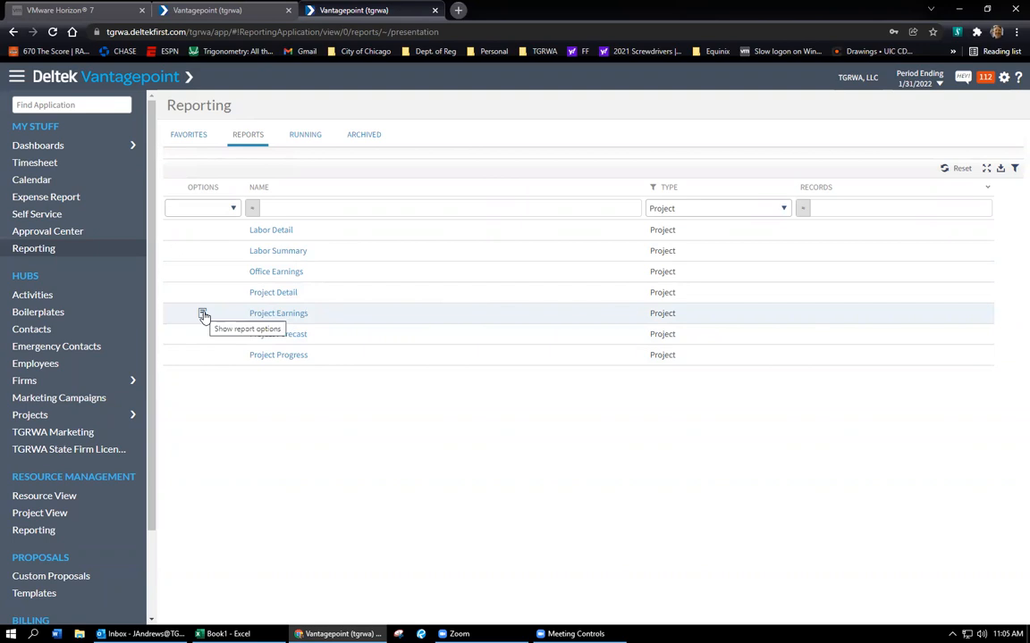
pyautogui.click(203, 315)
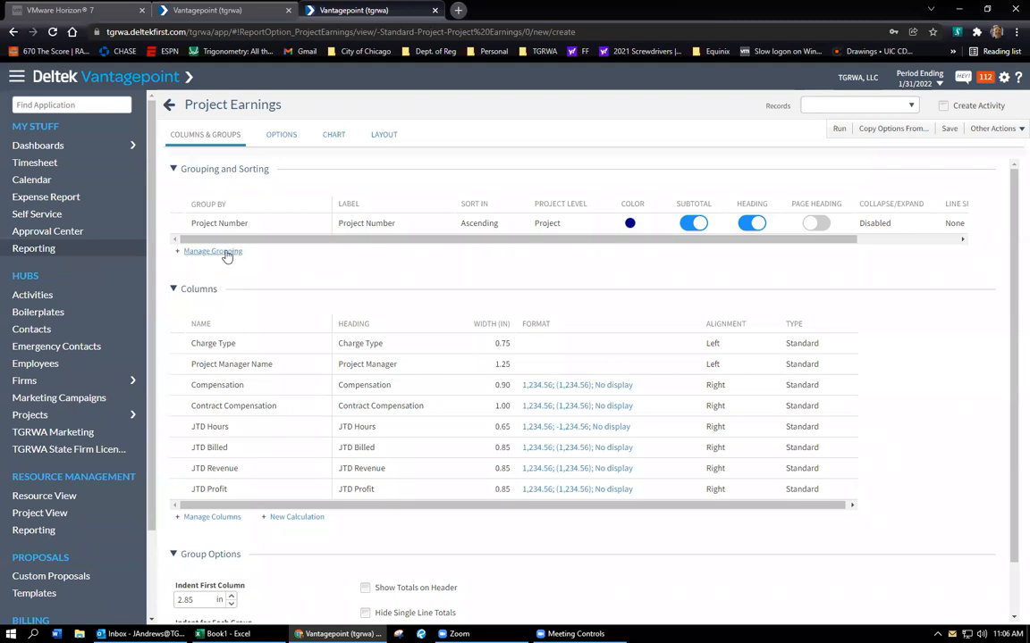
# Step: Try Billing Client Name as the first grouping above Project Number, and remove that grouping again
pyautogui.click(223, 252)
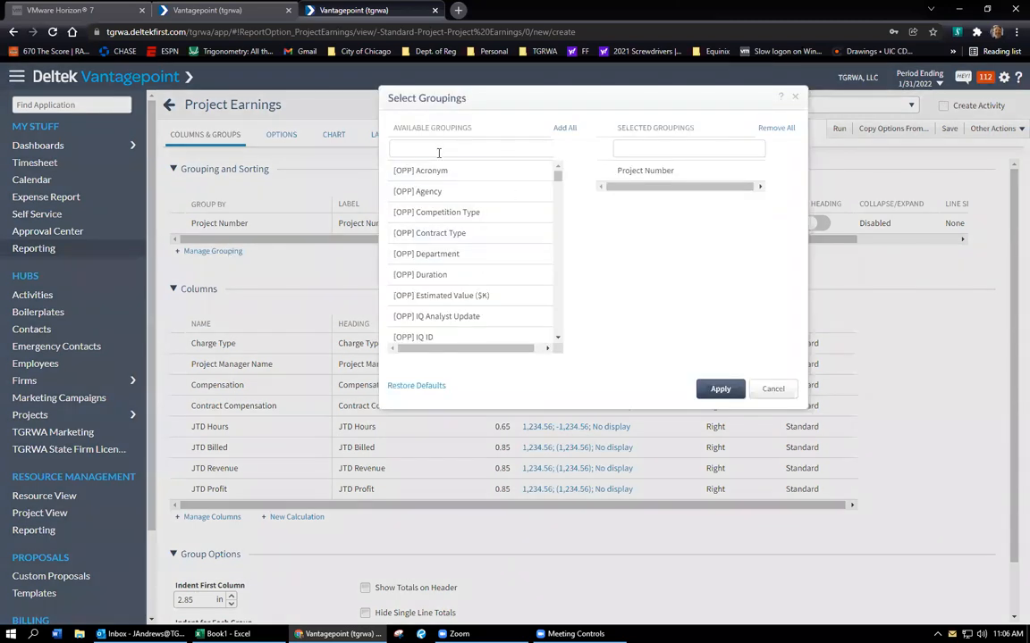
pyautogui.write('billing')
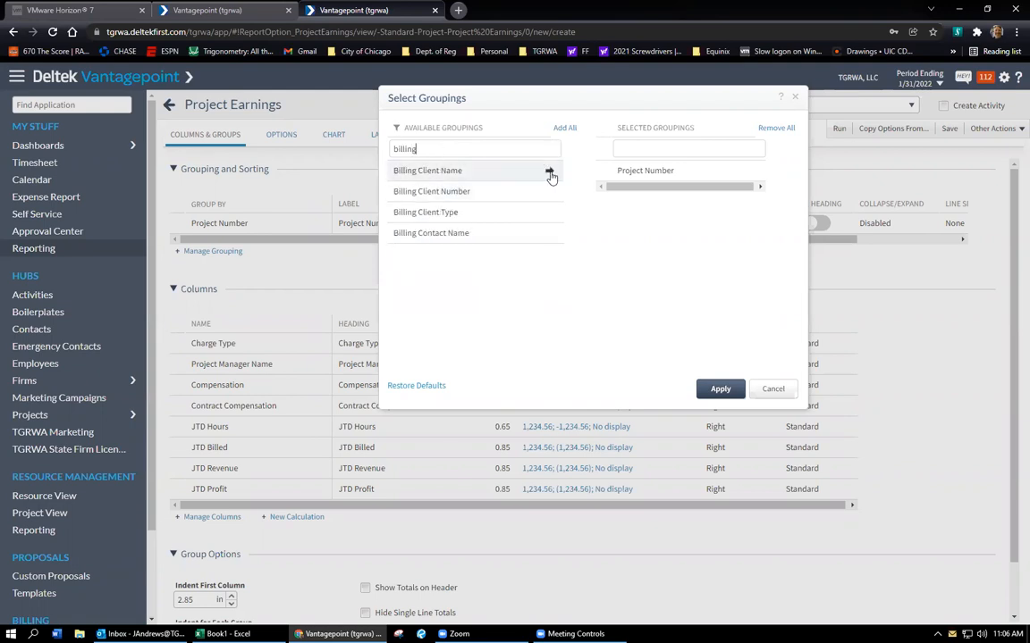
pyautogui.click(549, 173)
pyautogui.moveTo(605, 193); pyautogui.dragTo(604, 172)
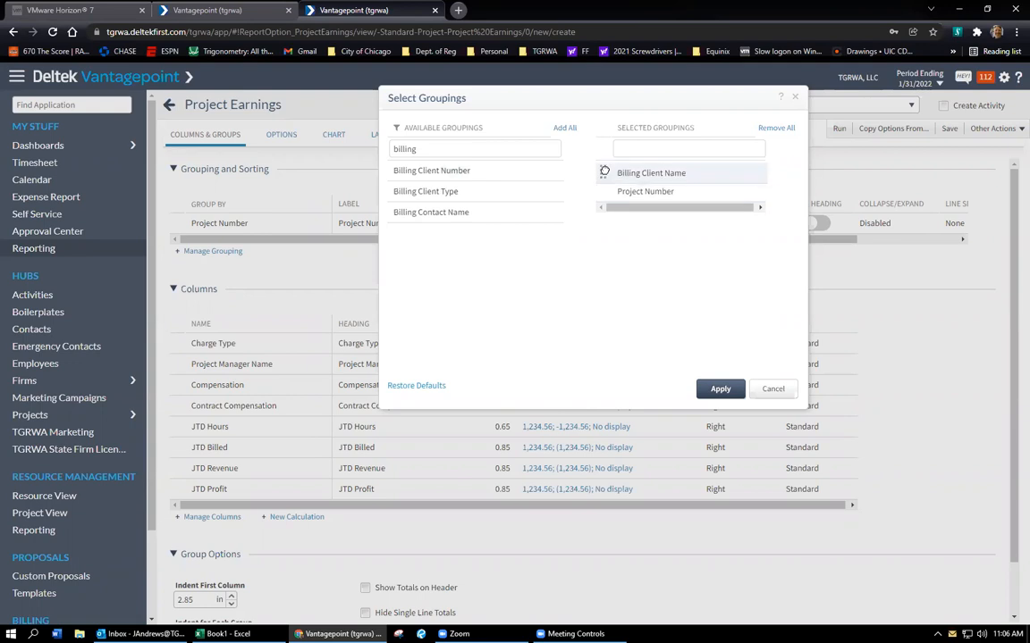
pyautogui.click(720, 389)
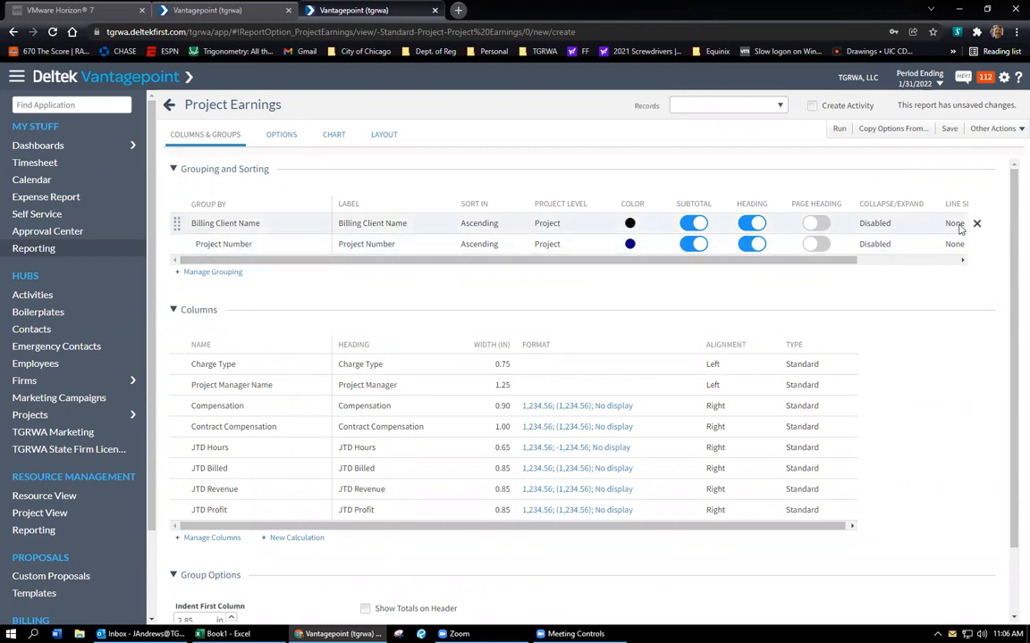
pyautogui.click(976, 224)
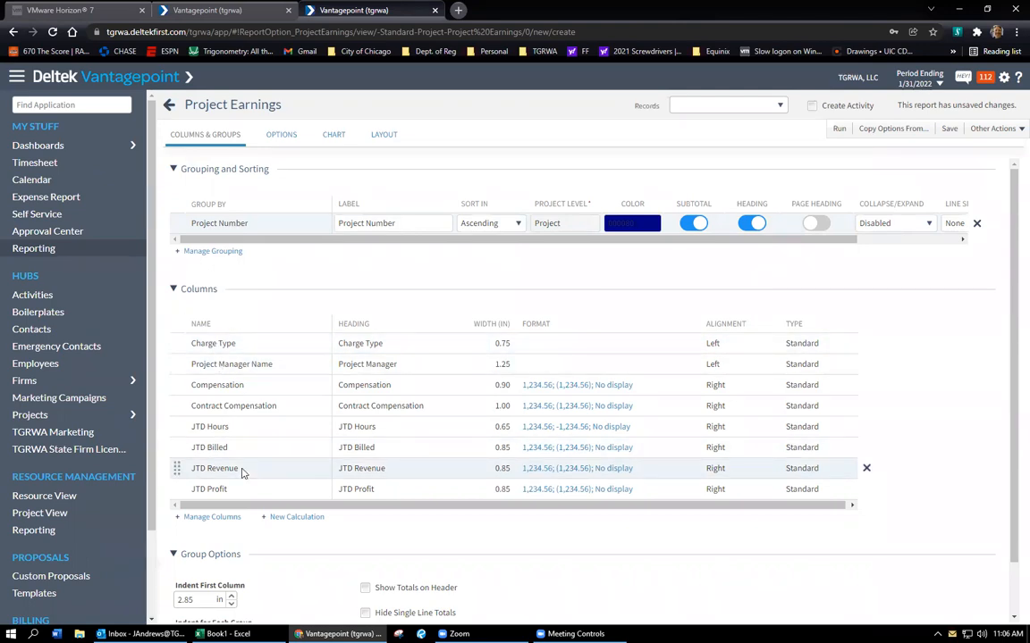
# Step: Remove Charge Type, Project Manager Name, Compensation and JTD Hours from the report's selected columns
pyautogui.click(214, 520)
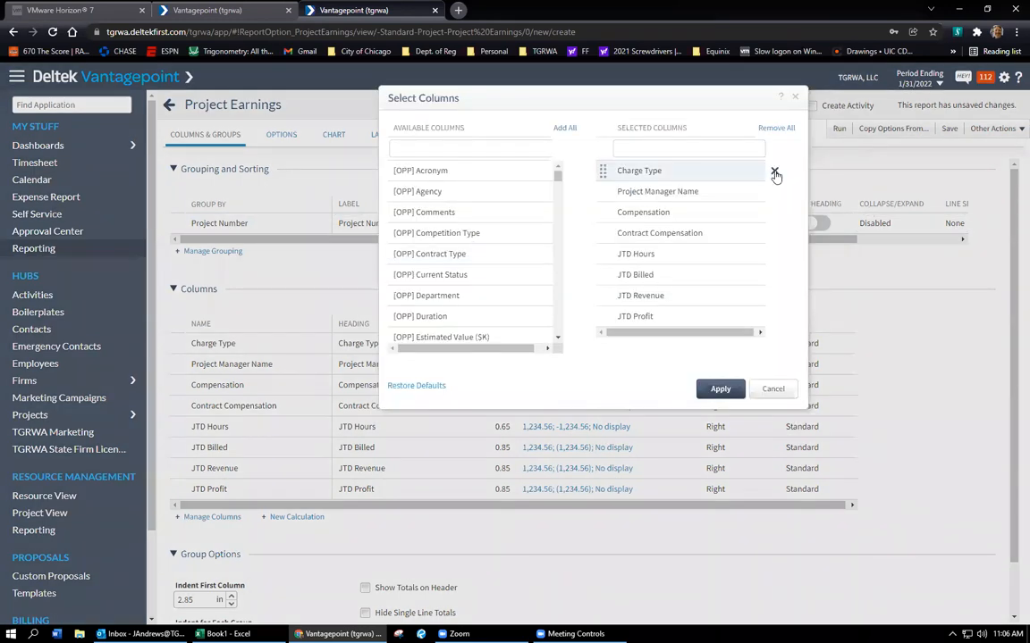
pyautogui.click(774, 172)
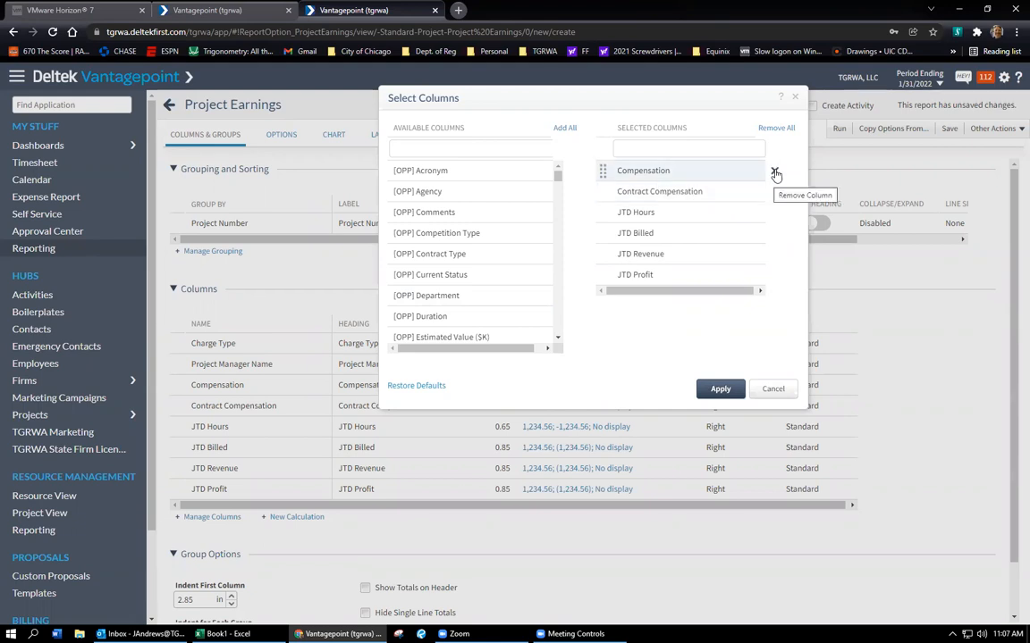
pyautogui.click(775, 171)
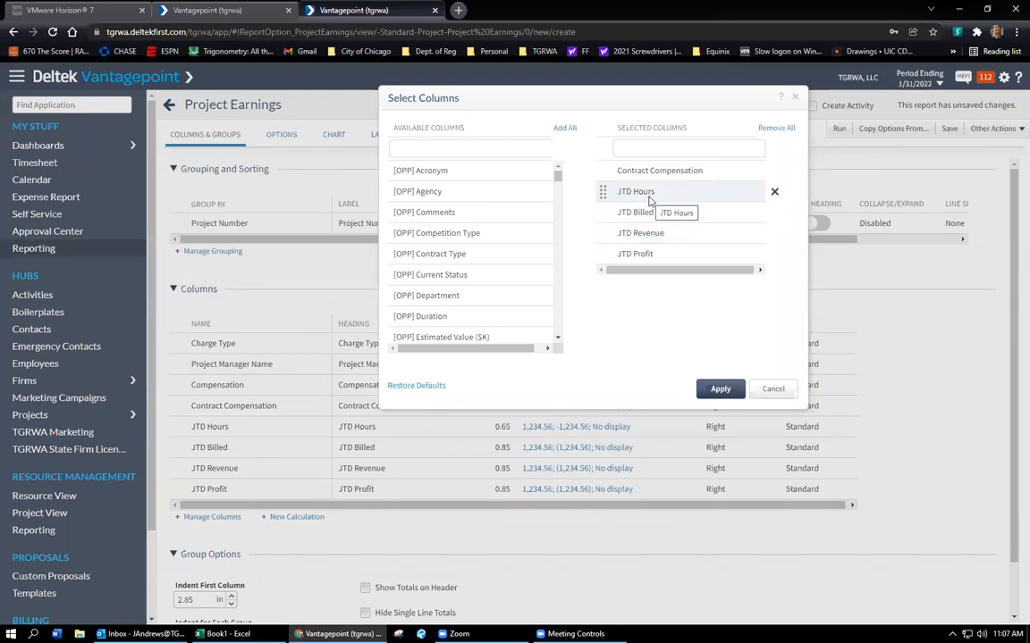
pyautogui.click(774, 192)
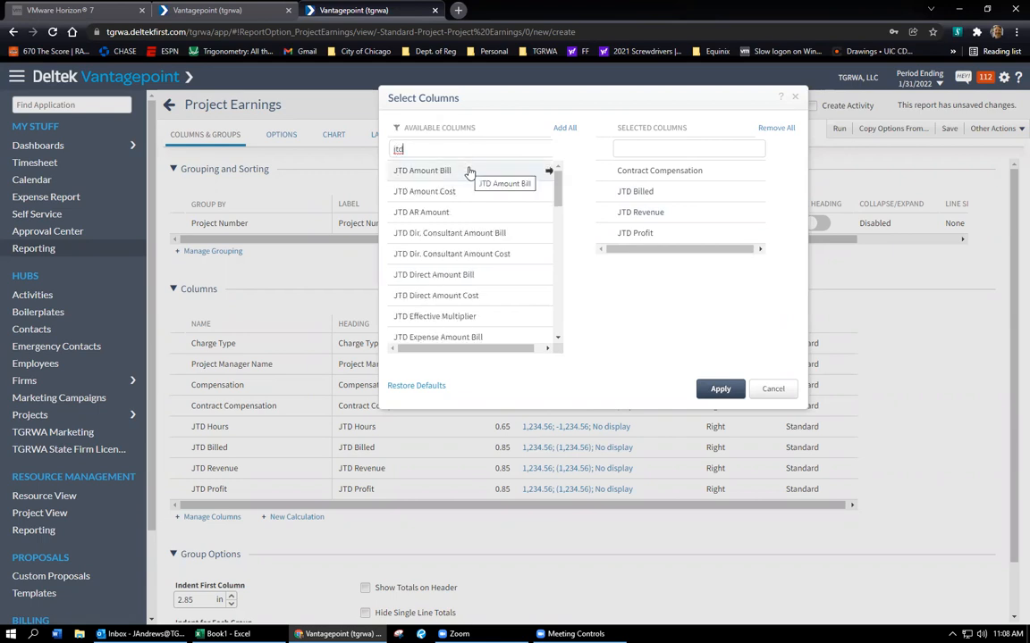
# Step: Add JTD Amount Cost and JTD Overhead Amount Cost, and order them after JTD Revenue, directly below Contract Compensation
pyautogui.click(547, 195)
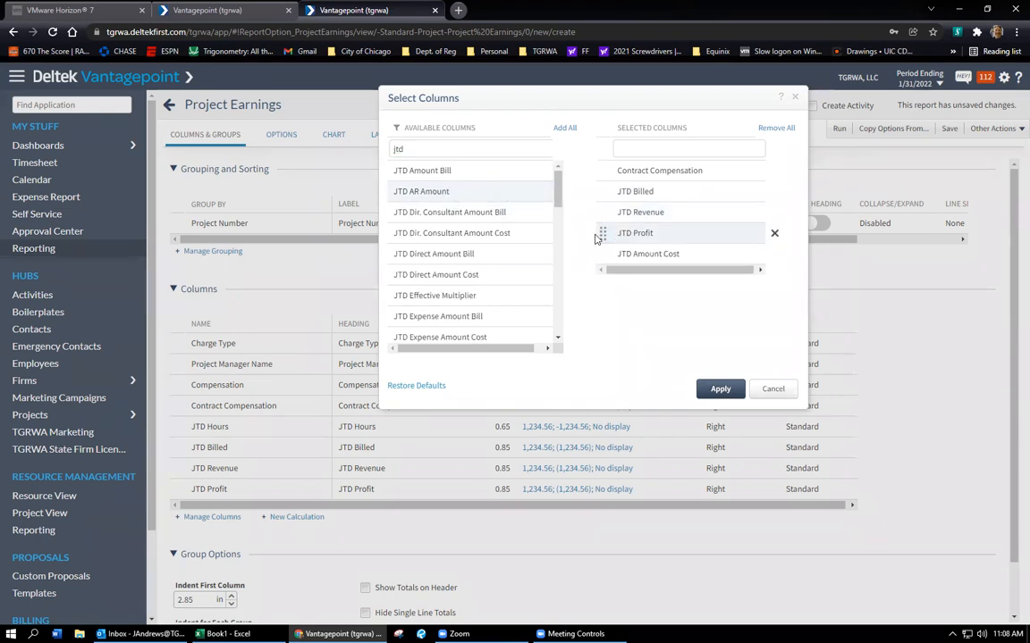
pyautogui.scroll(-4, 506, 216)
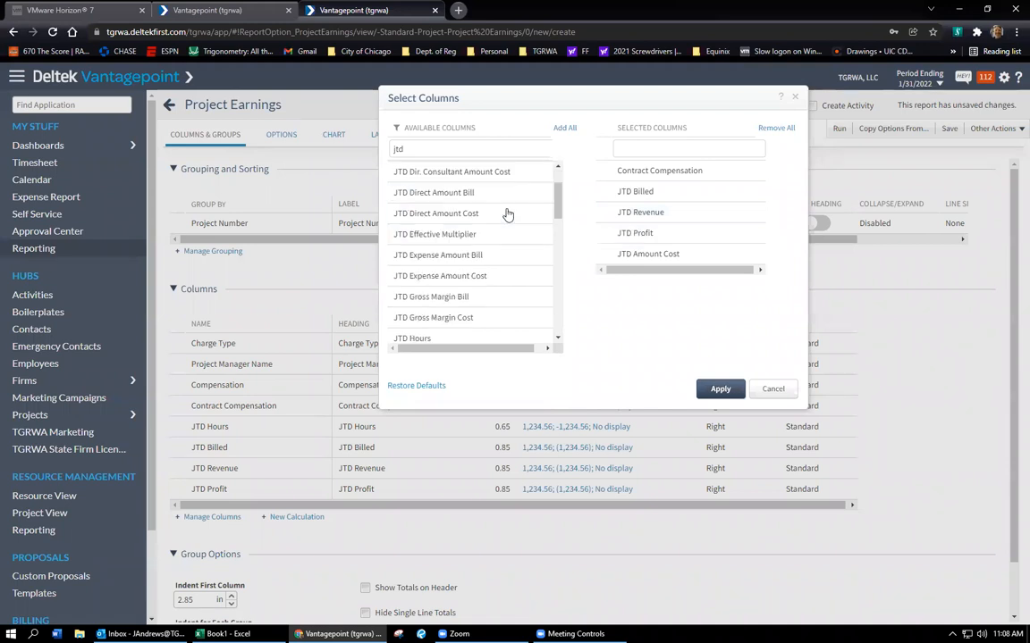
pyautogui.scroll(-3, 507, 216)
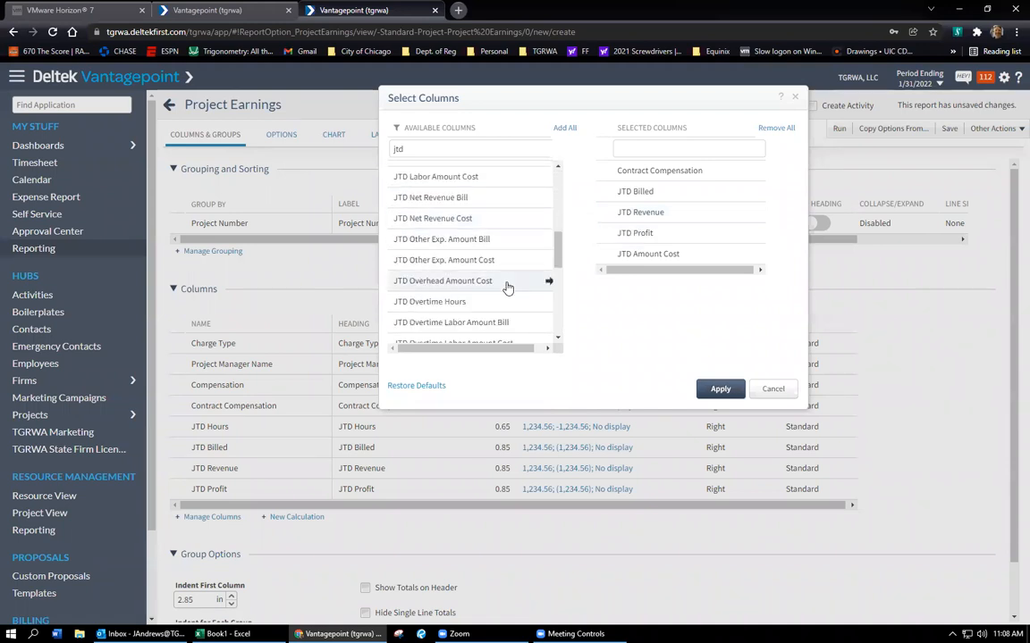
pyautogui.moveTo(543, 281); pyautogui.dragTo(607, 191)
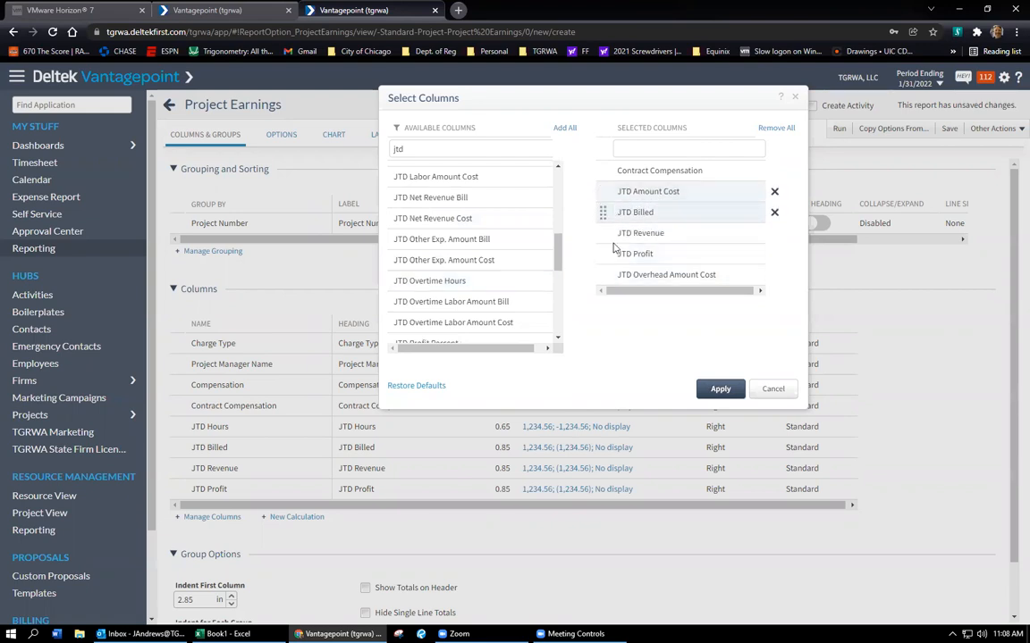
pyautogui.moveTo(607, 231); pyautogui.dragTo(603, 189)
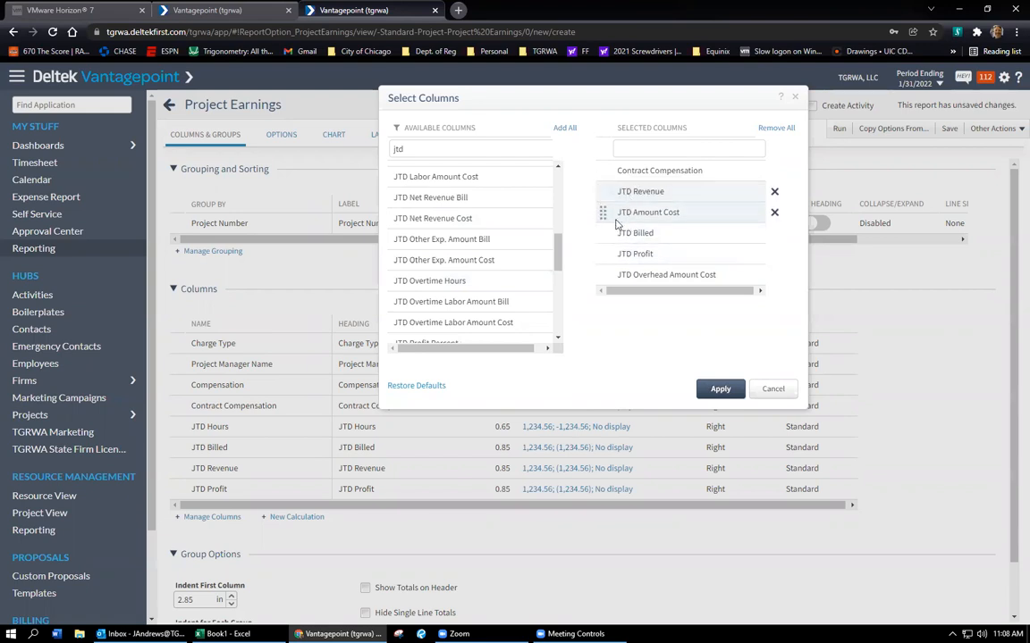
pyautogui.moveTo(604, 274); pyautogui.dragTo(604, 230)
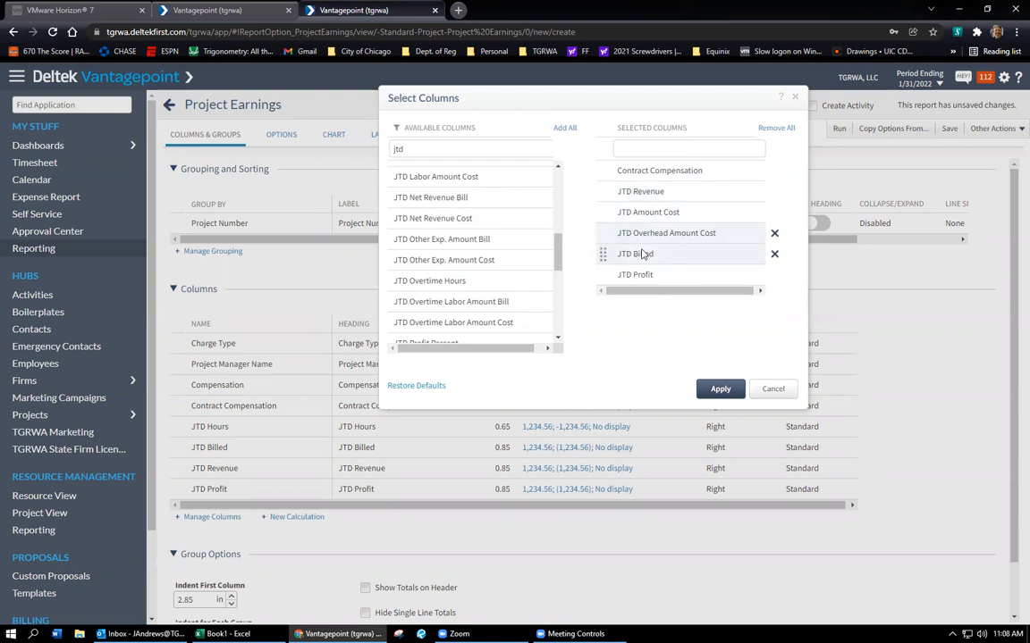
# Step: Remove the JTD Billed column and replace JTD Amount Cost with JTD Labor Amount Cost, placed above JTD Overhead Amount Cost
pyautogui.click(774, 256)
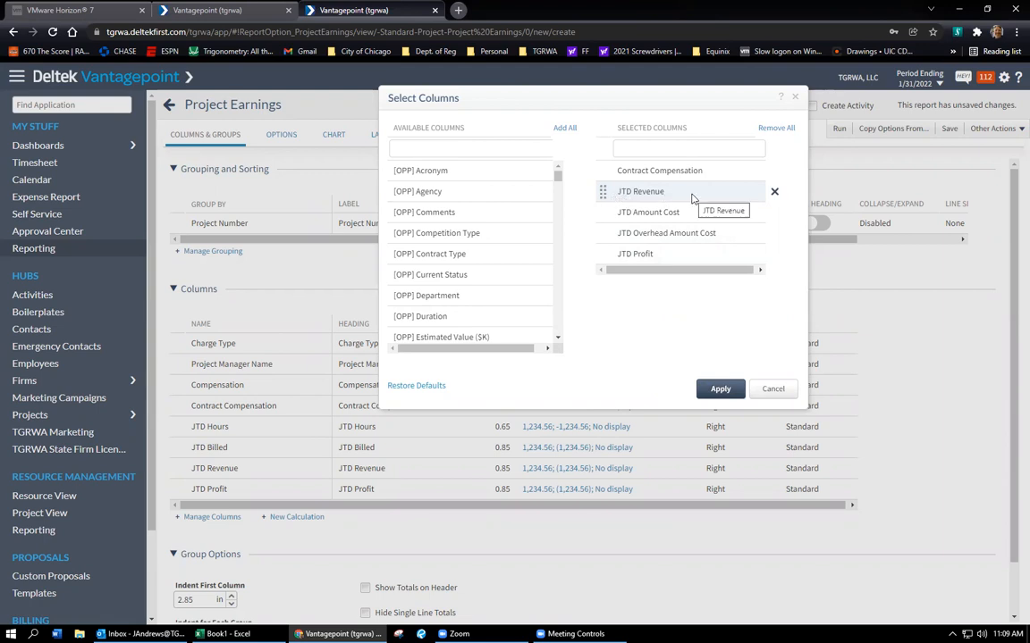
pyautogui.click(774, 212)
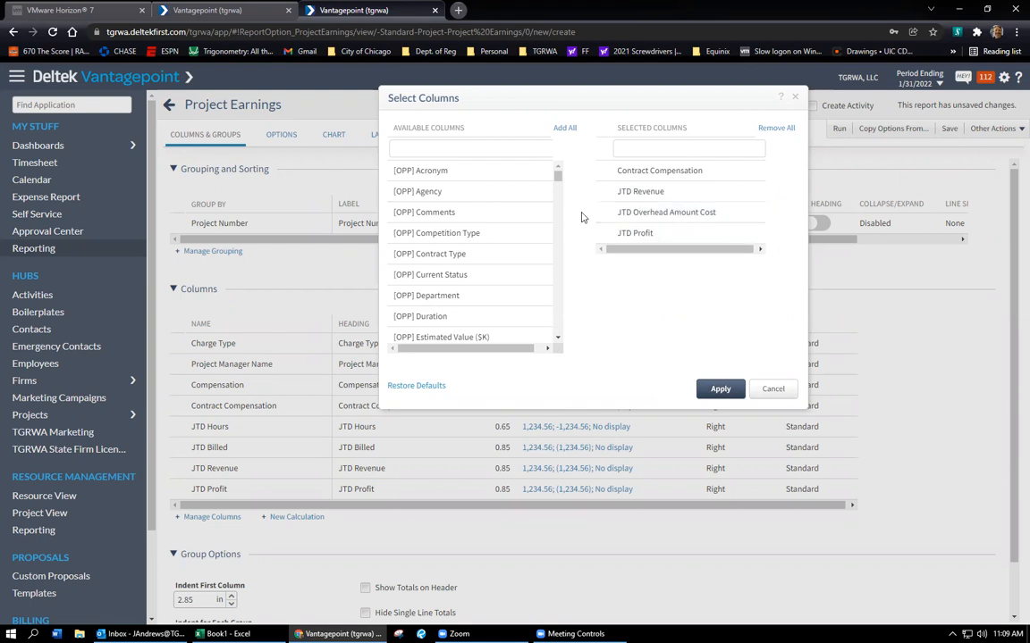
pyautogui.click(437, 151)
pyautogui.scroll(-6, 442, 179)
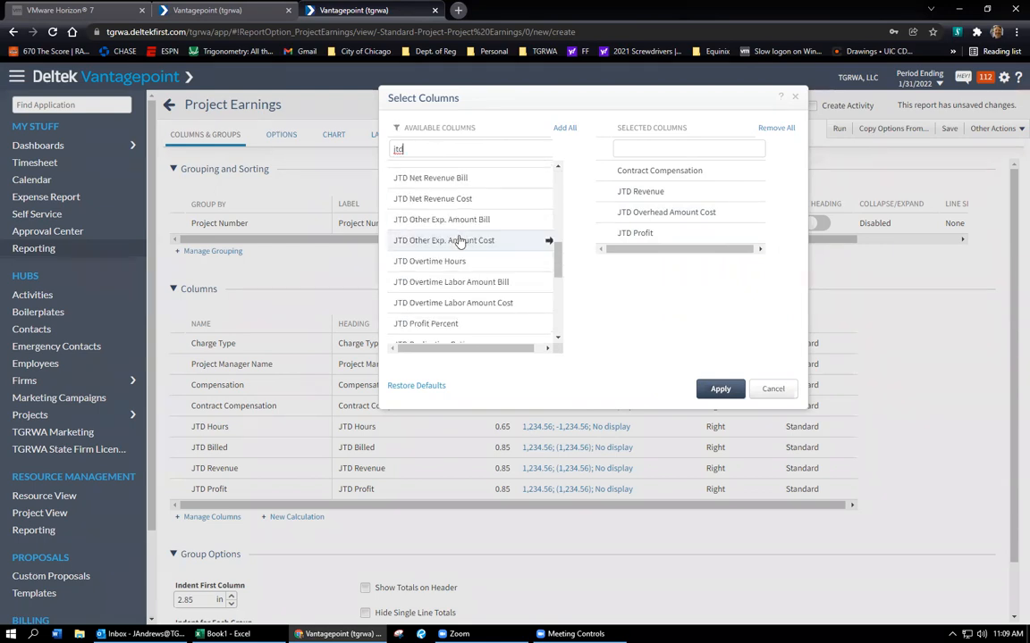
pyautogui.scroll(3, 458, 239)
pyautogui.moveTo(550, 222); pyautogui.dragTo(614, 218)
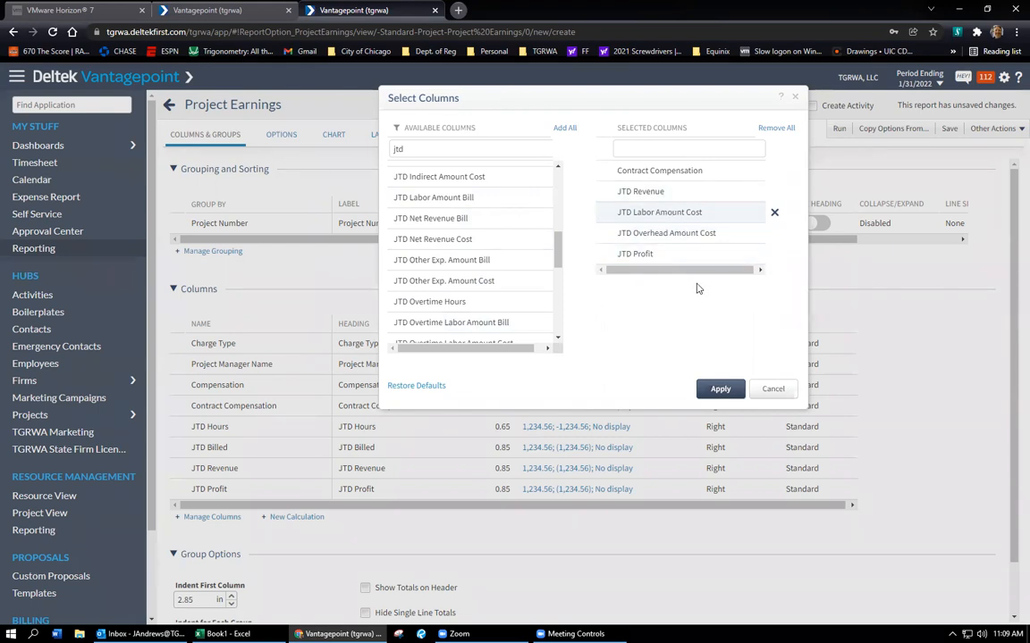
# Step: Add the JTD Profit Percent column after JTD Profit and apply the column selection
pyautogui.moveTo(558, 248); pyautogui.dragTo(543, 269)
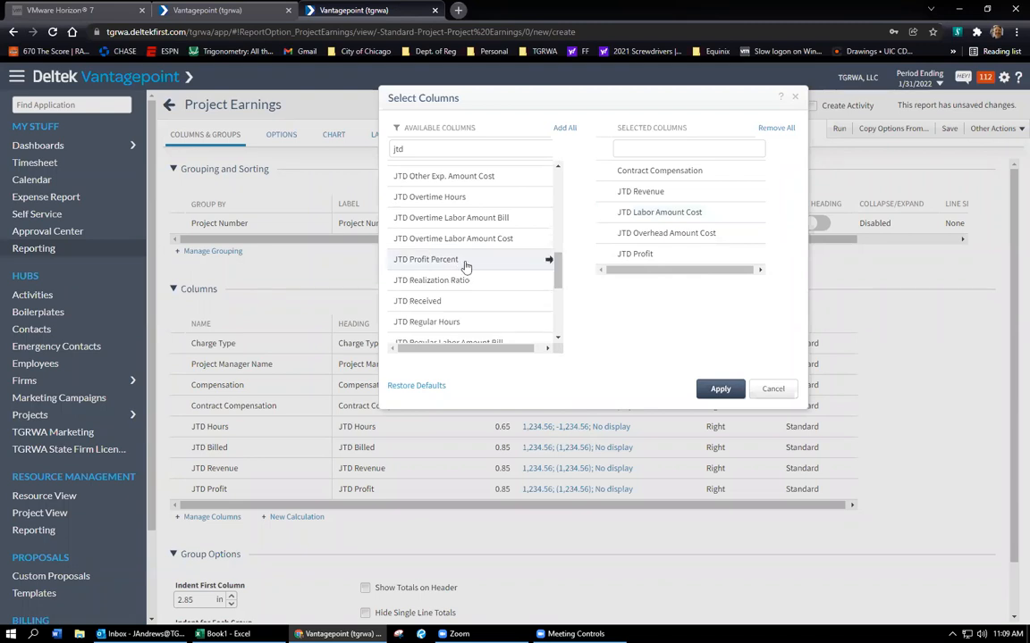
pyautogui.click(549, 262)
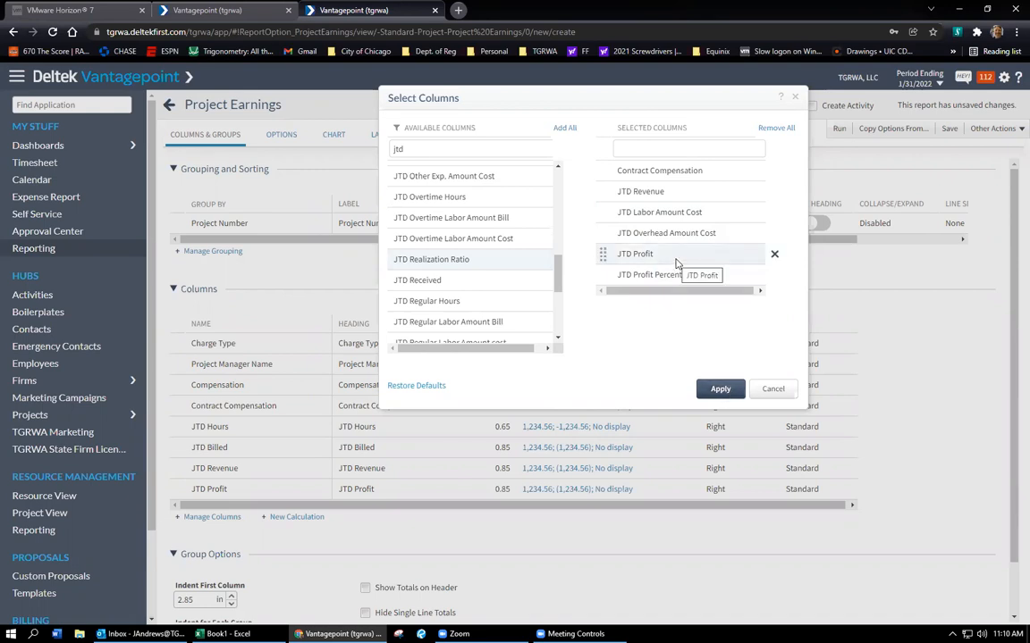
pyautogui.click(726, 388)
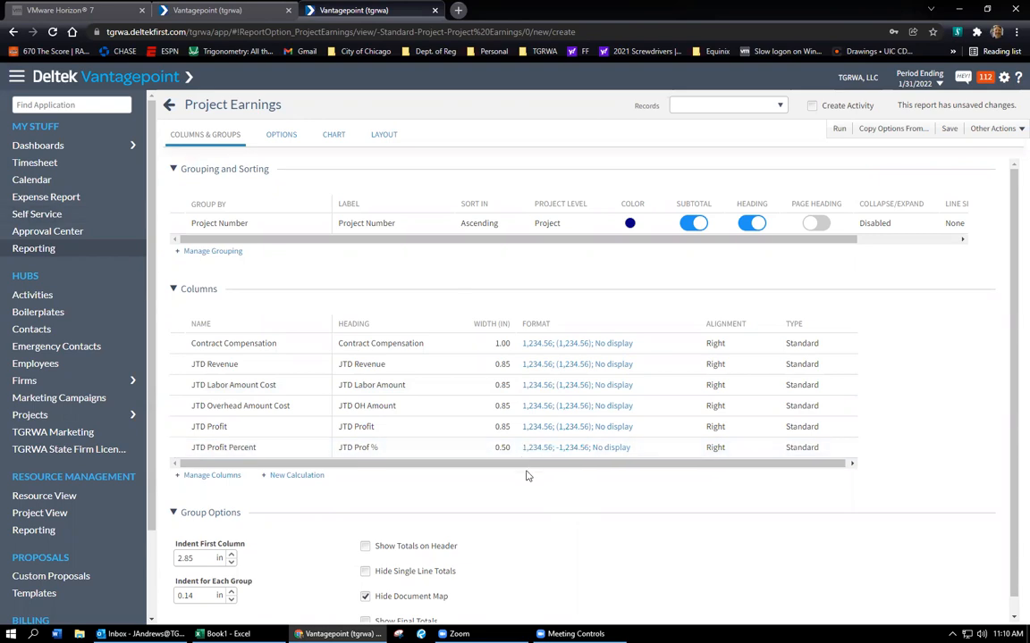
# Step: Enable Show Final Totals in the report's group options
pyautogui.scroll(-1, 545, 568)
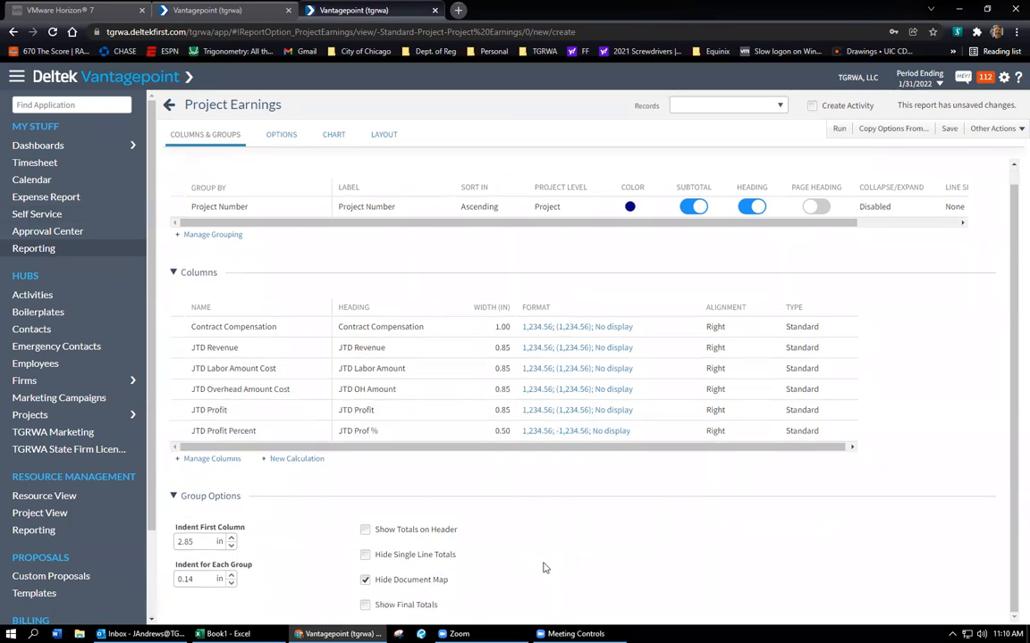
pyautogui.click(365, 606)
pyautogui.scroll(1, 536, 492)
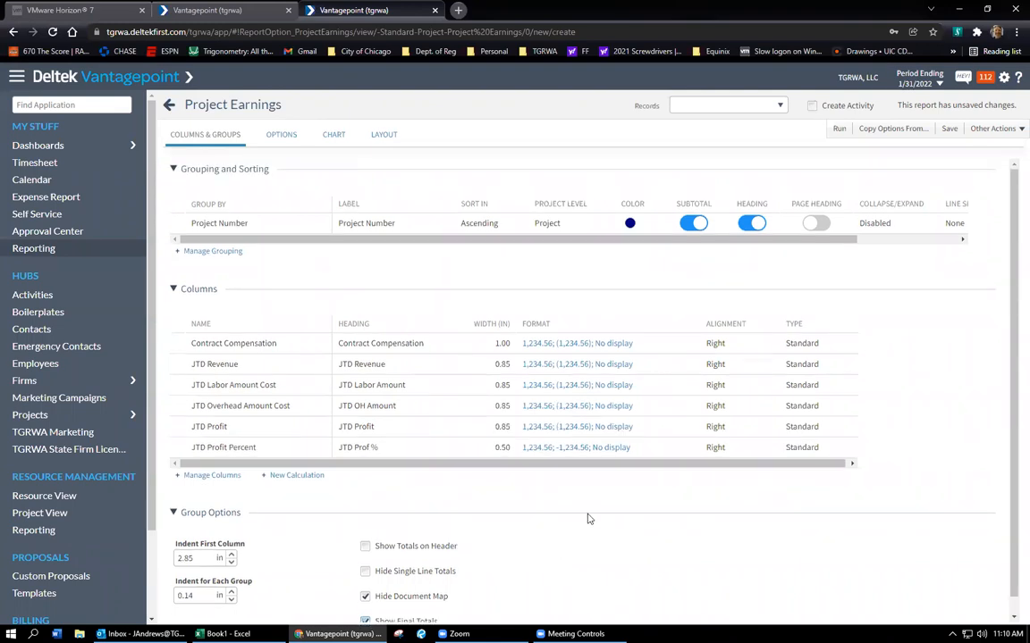
# Step: Include unposted labor in the report's detail options
pyautogui.click(286, 138)
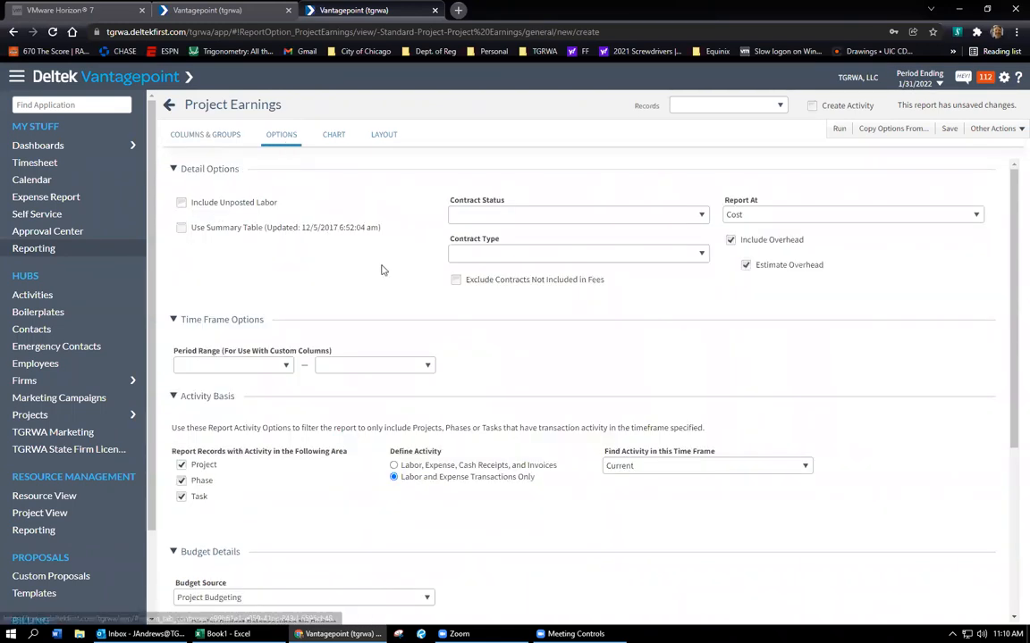
pyautogui.click(181, 203)
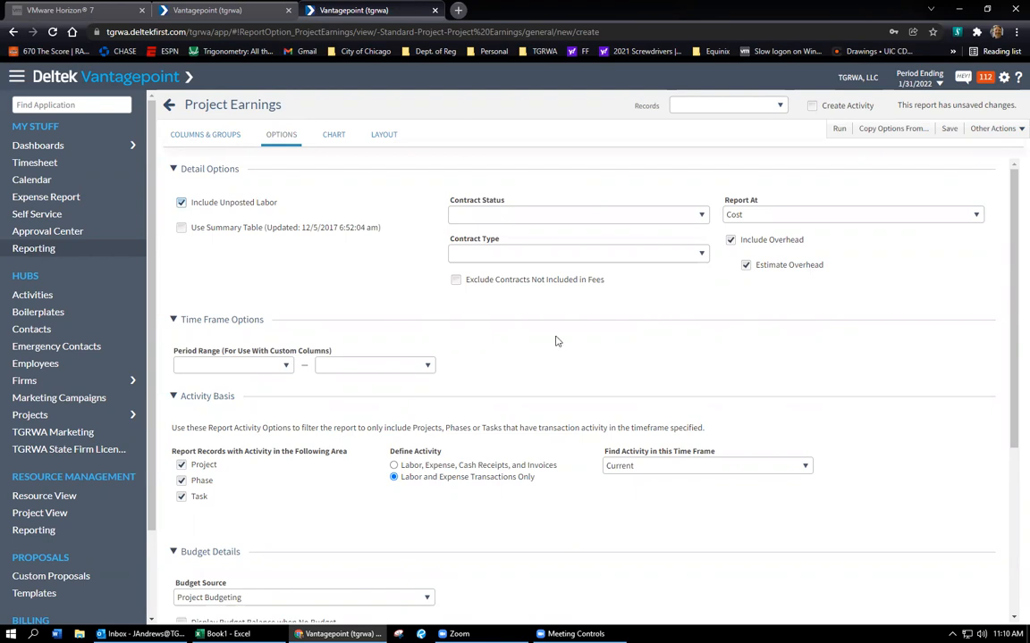
# Step: Set the activity time frame to Job-to-Date and define activity as Labor, Expense, Cash Receipts, and Invoices
pyautogui.scroll(-2, 555, 341)
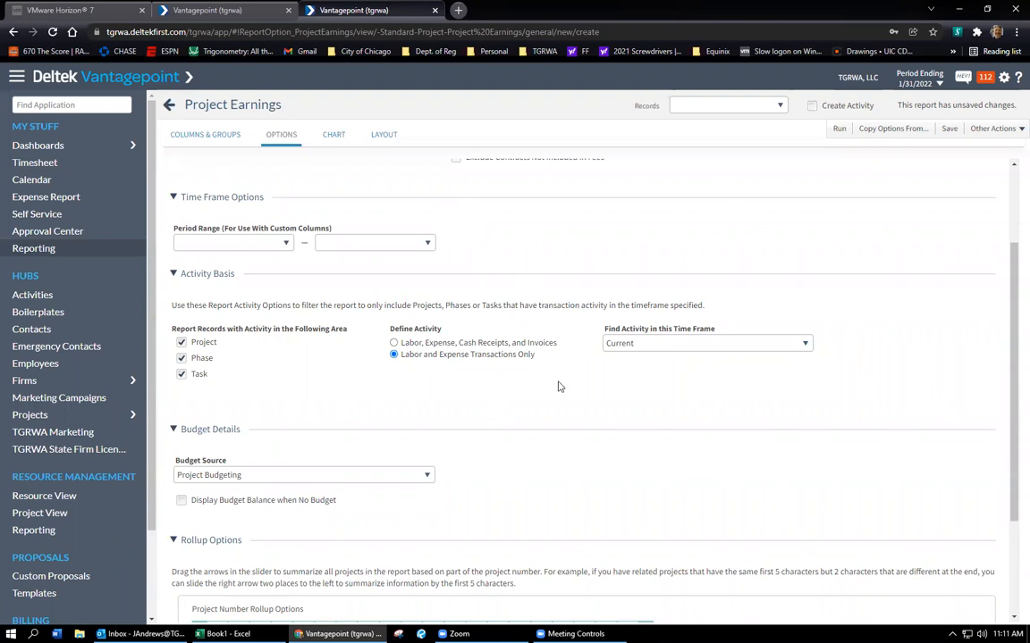
pyautogui.click(807, 346)
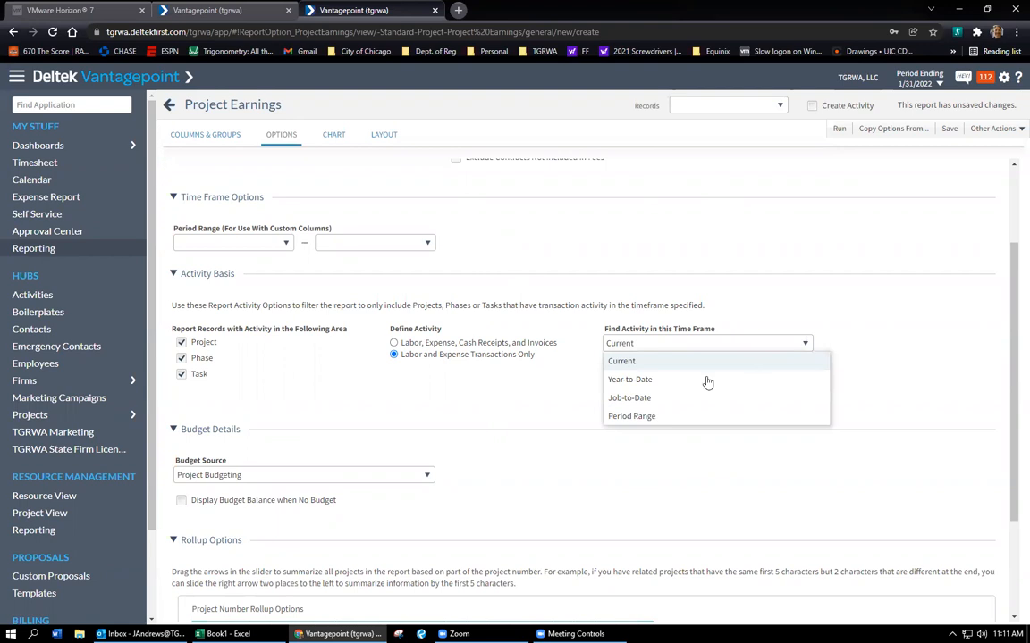
pyautogui.click(616, 395)
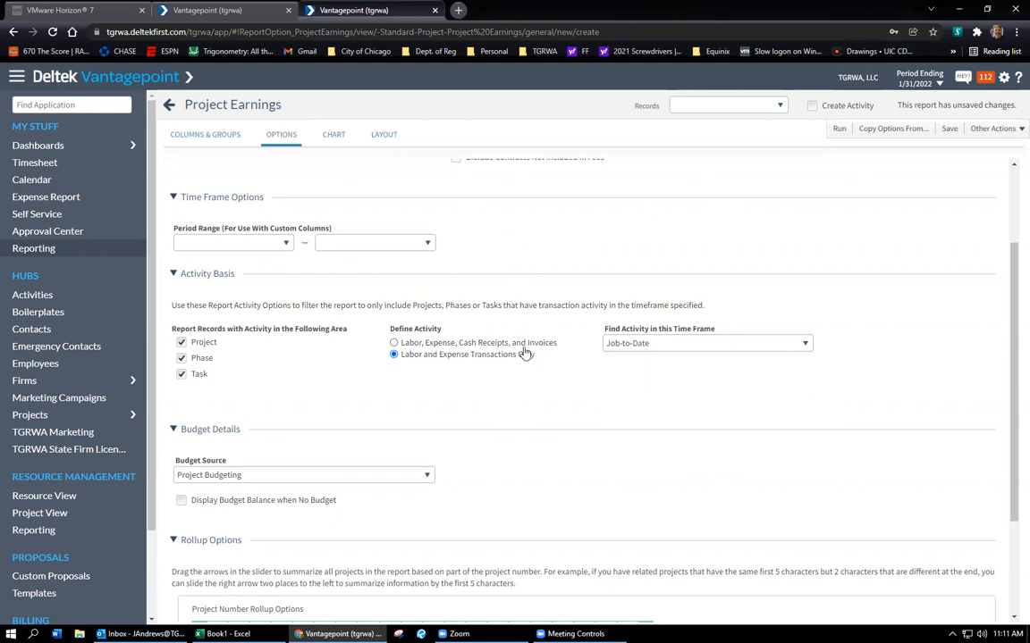
pyautogui.click(394, 343)
pyautogui.scroll(-3, 485, 418)
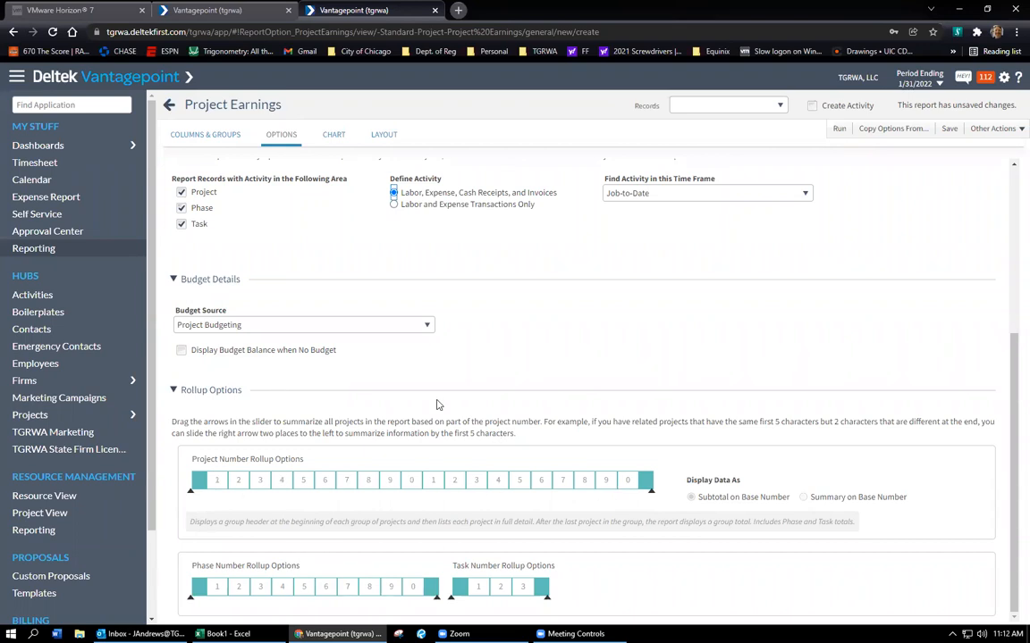
pyautogui.scroll(5, 481, 361)
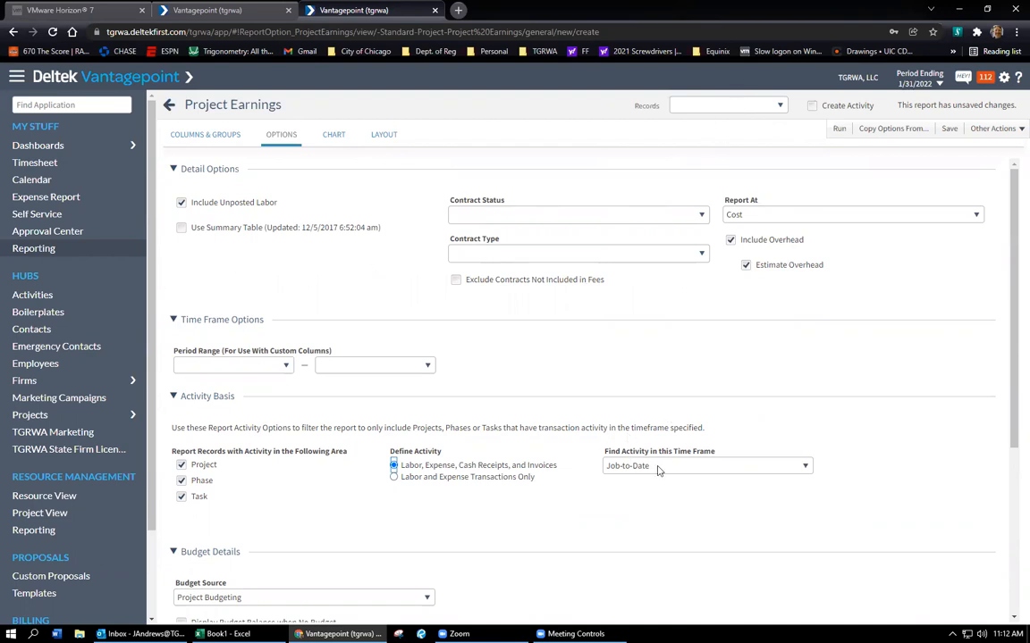
pyautogui.scroll(-2, 526, 478)
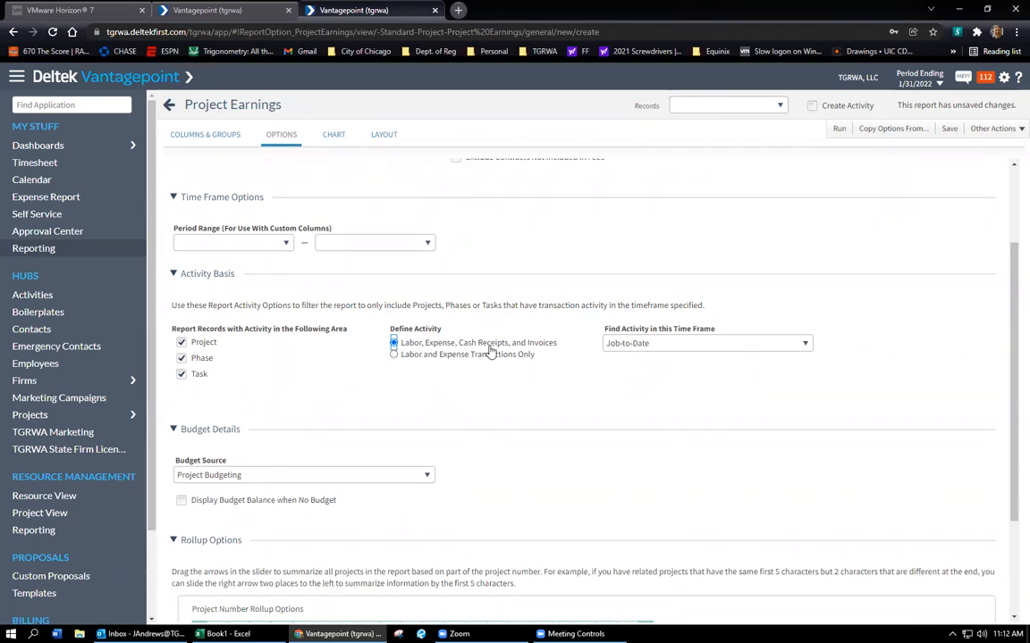
pyautogui.scroll(2, 508, 406)
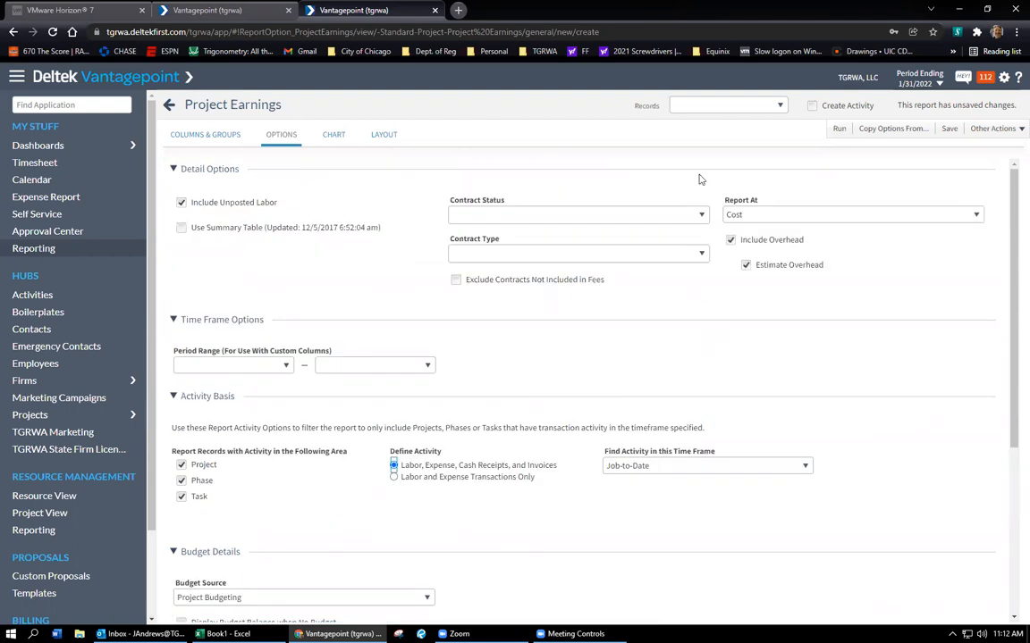
# Step: Start a new project search for the report's records and remove the Active status criterion
pyautogui.click(781, 106)
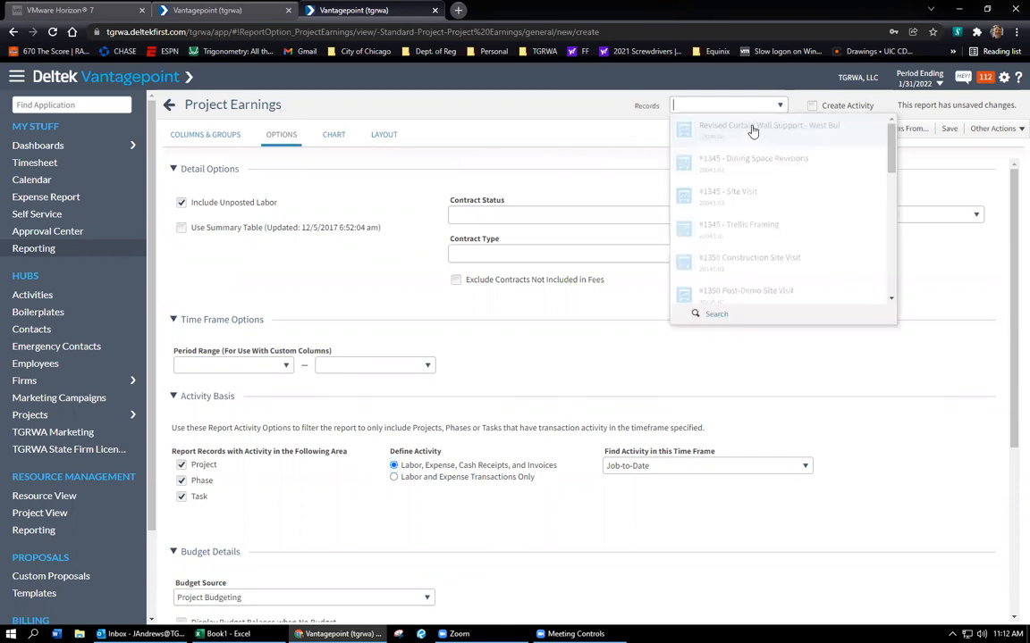
pyautogui.click(715, 315)
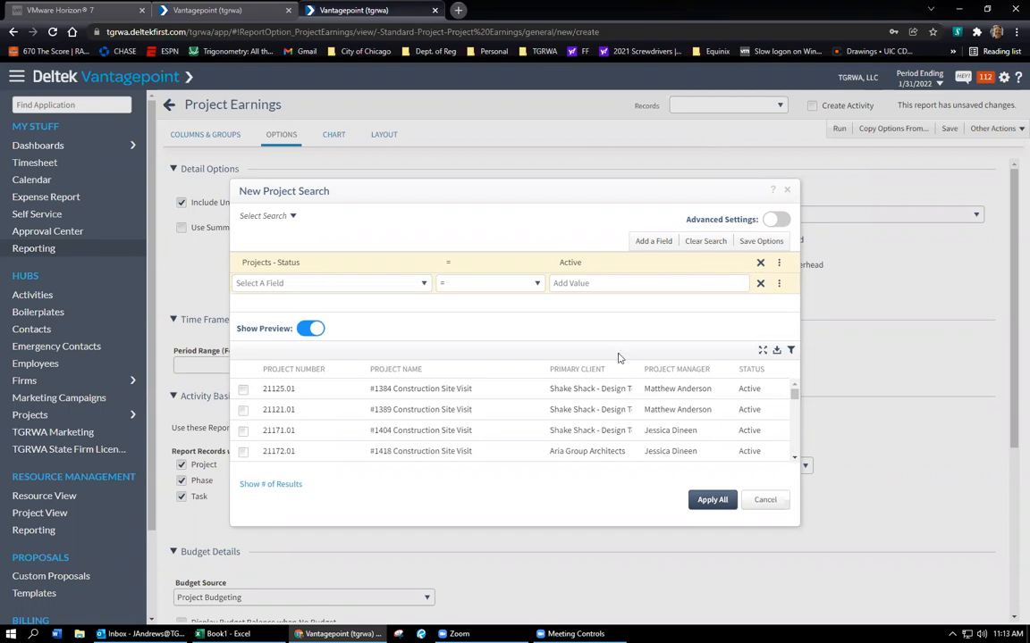
pyautogui.click(761, 263)
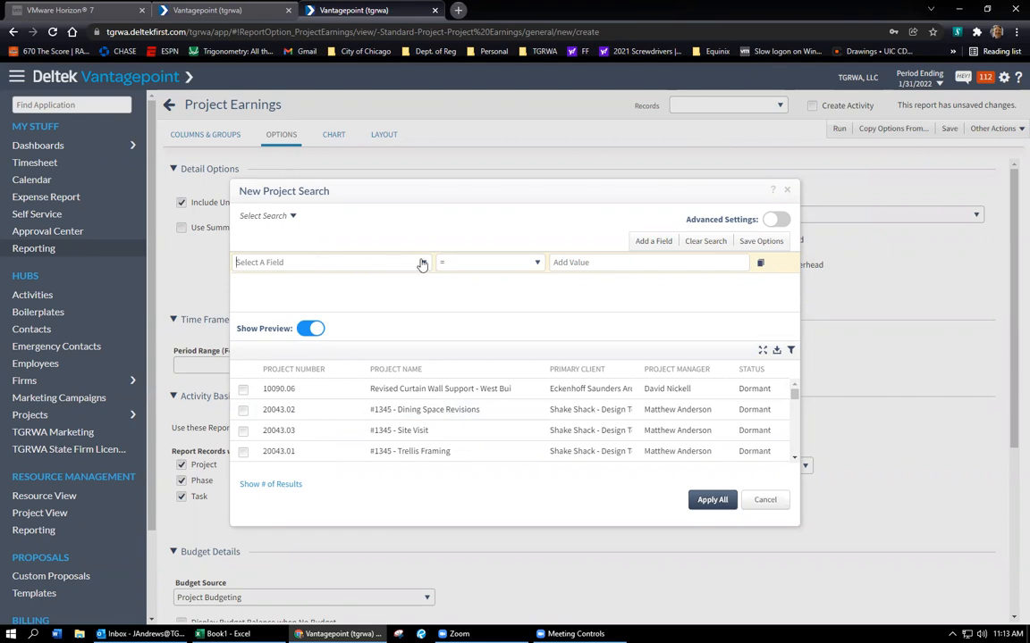
# Step: Add a Billing Client equals Norr Illinois Ltd. criterion and look through the previewed projects
pyautogui.write('billing')
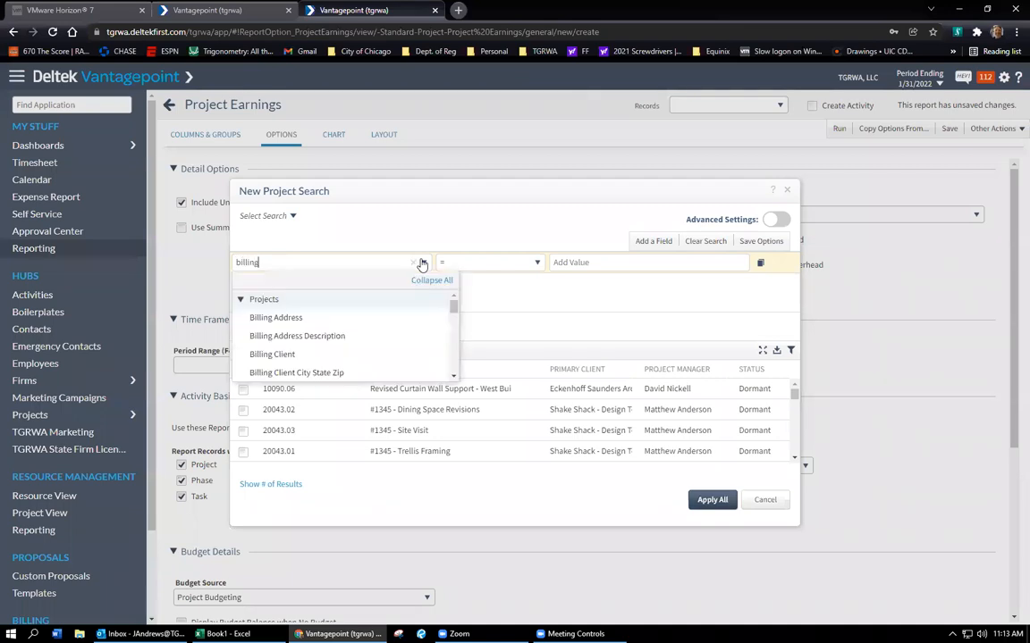
pyautogui.click(294, 354)
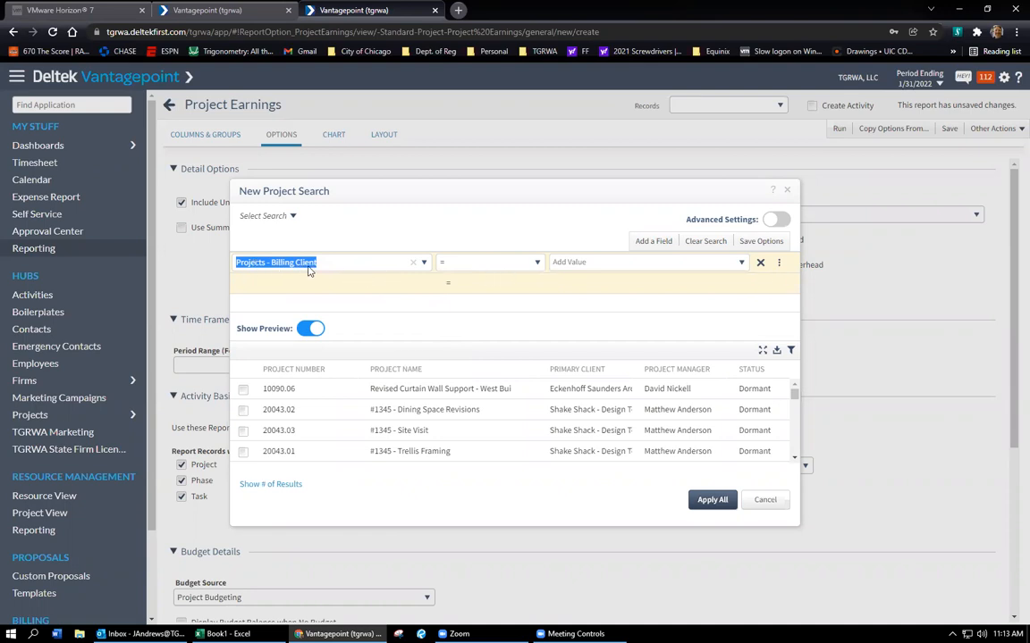
pyautogui.click(604, 269)
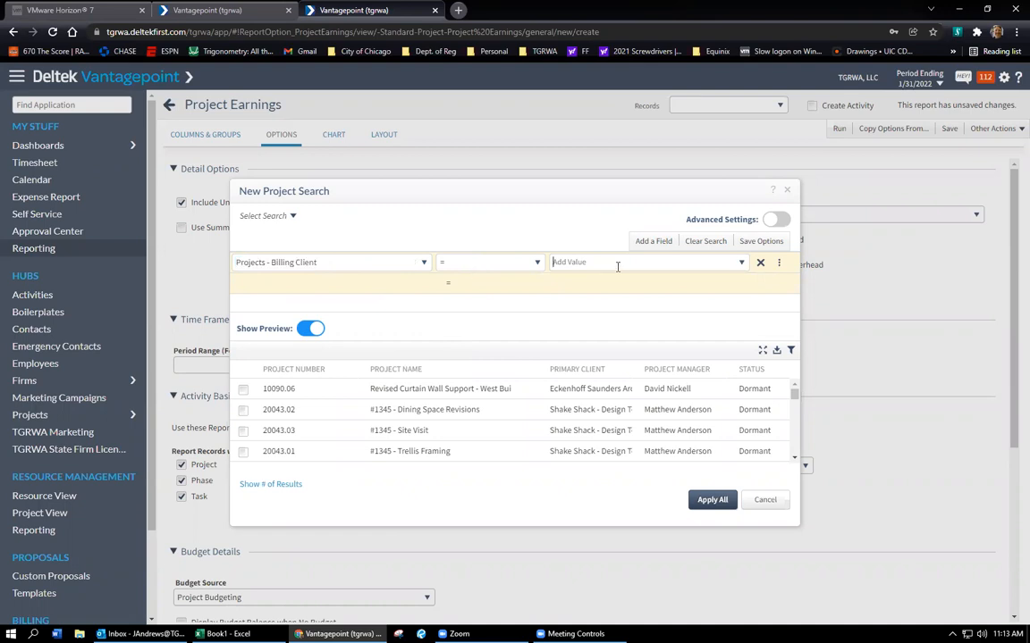
pyautogui.write('h')
pyautogui.press('Return')
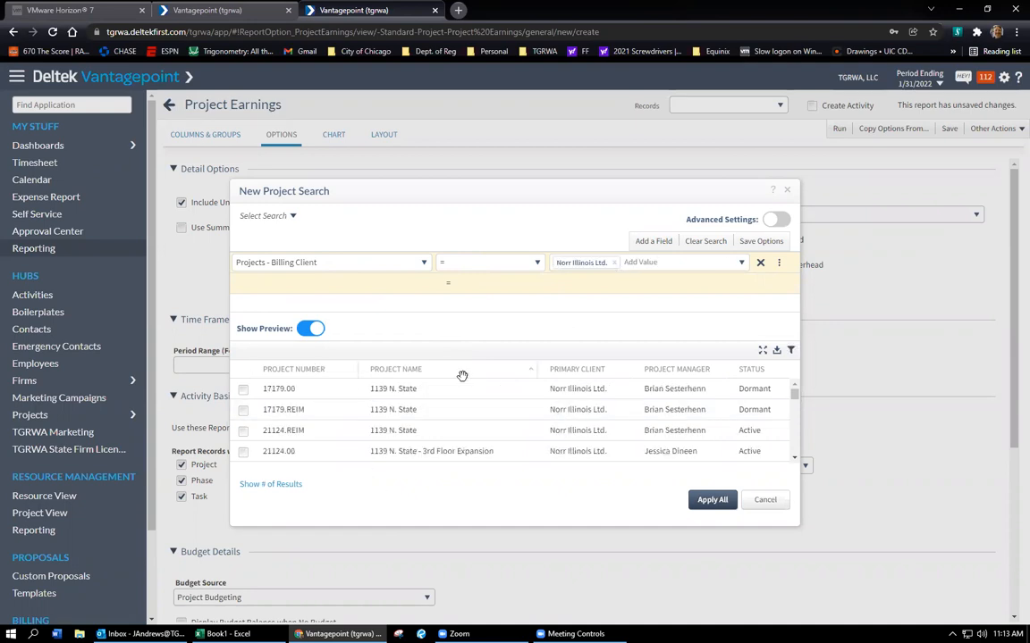
pyautogui.scroll(-5, 505, 451)
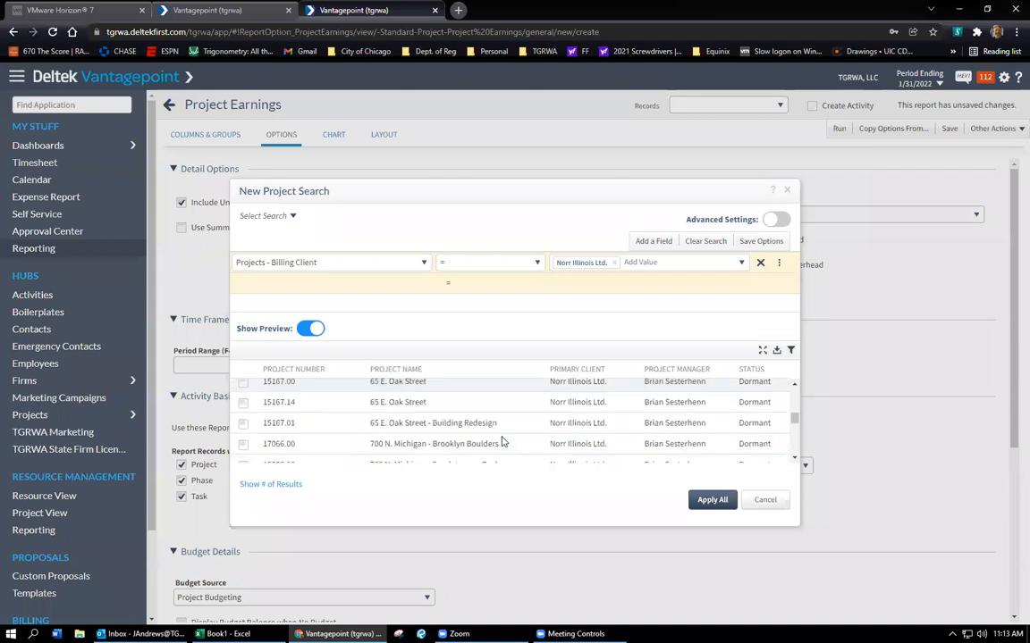
pyautogui.scroll(-5, 502, 440)
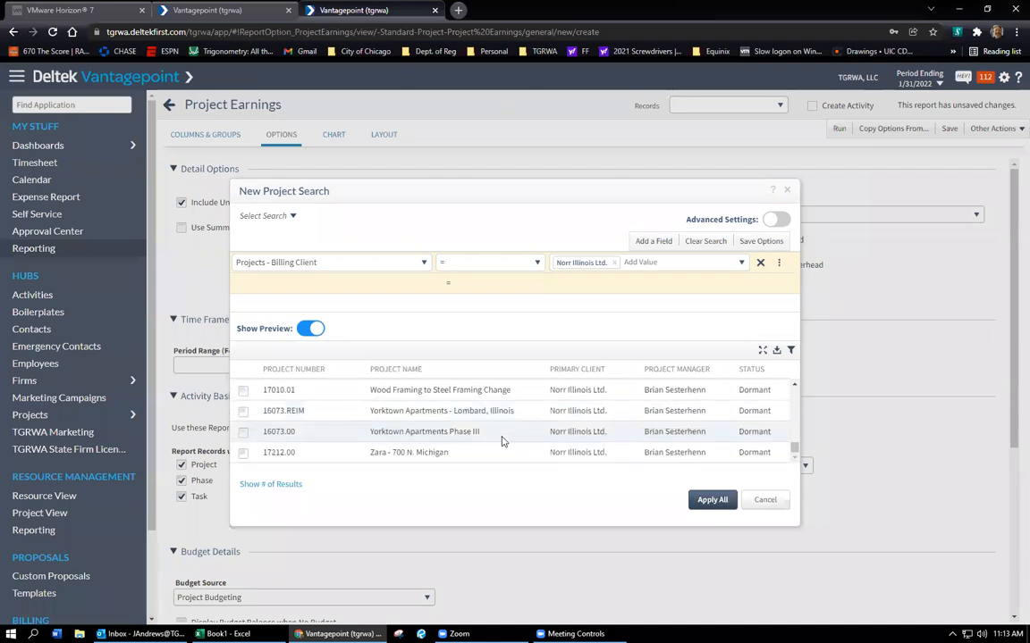
pyautogui.scroll(10, 625, 411)
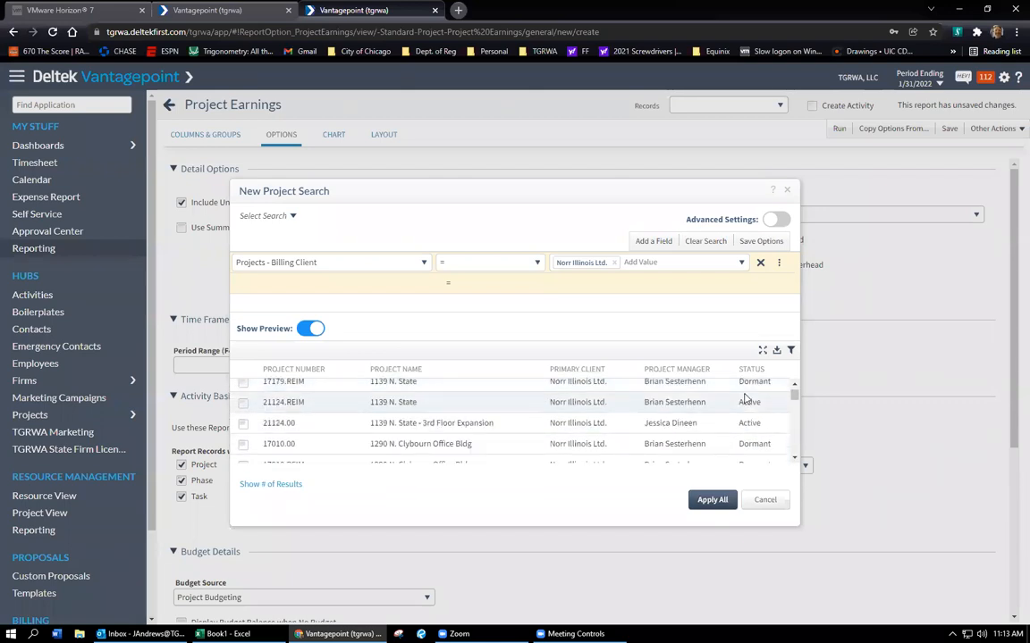
pyautogui.scroll(1, 746, 399)
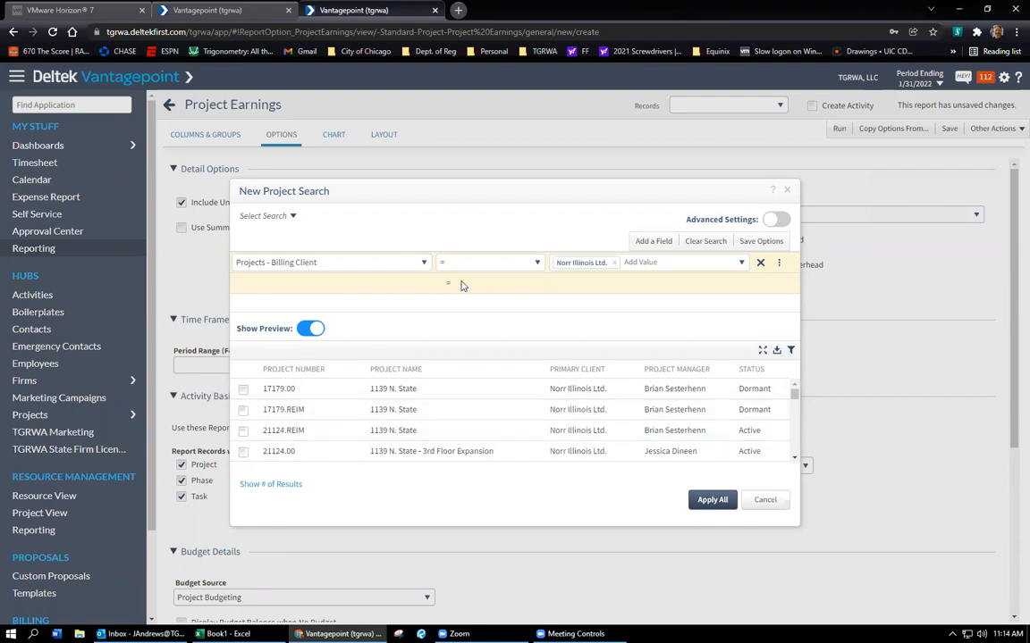
# Step: Exclude reimbursable projects with a criterion that Project Number does not contain reim, and review the previewed projects
pyautogui.click(329, 284)
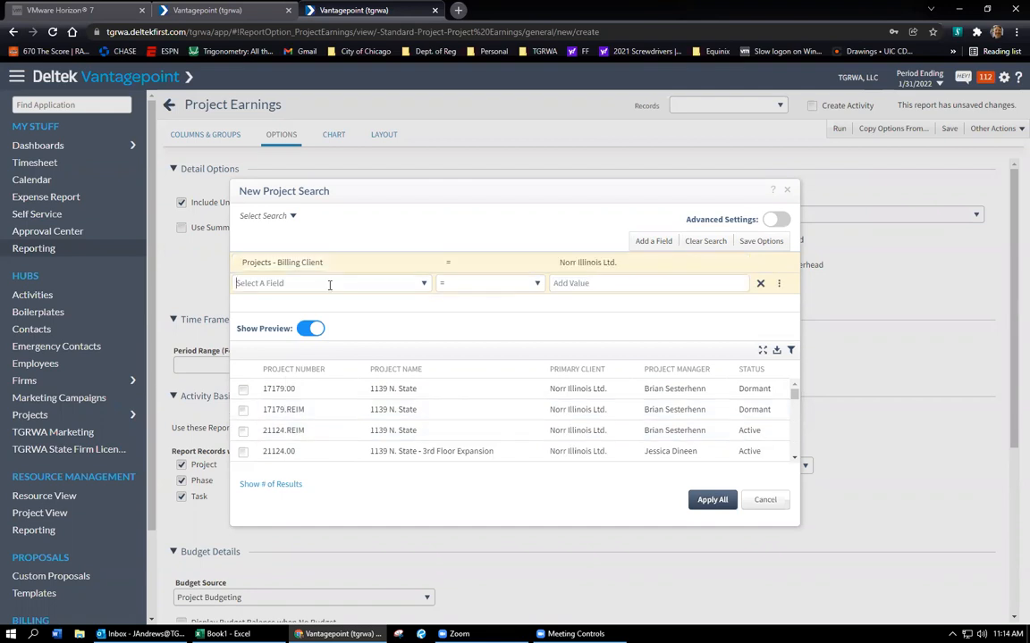
pyautogui.write('P')
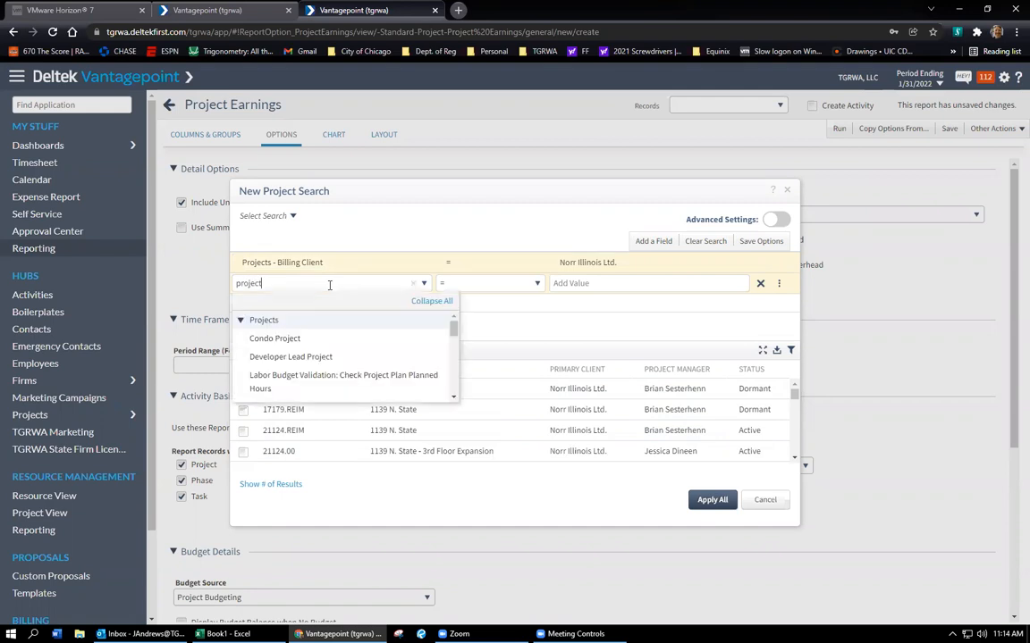
pyautogui.scroll(-5, 334, 349)
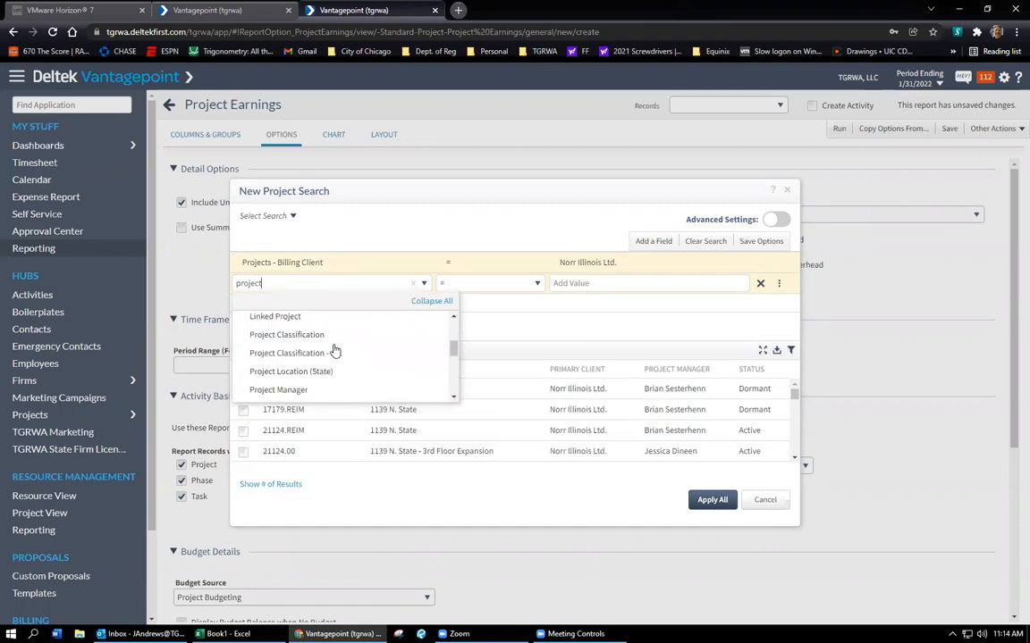
pyautogui.click(308, 365)
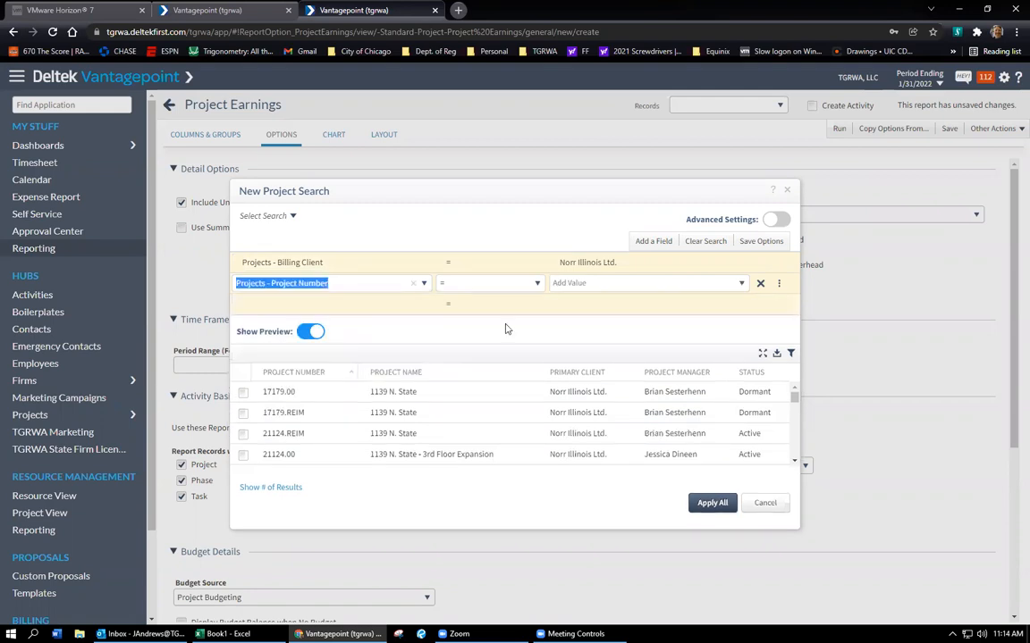
pyautogui.click(538, 284)
pyautogui.scroll(-5, 498, 344)
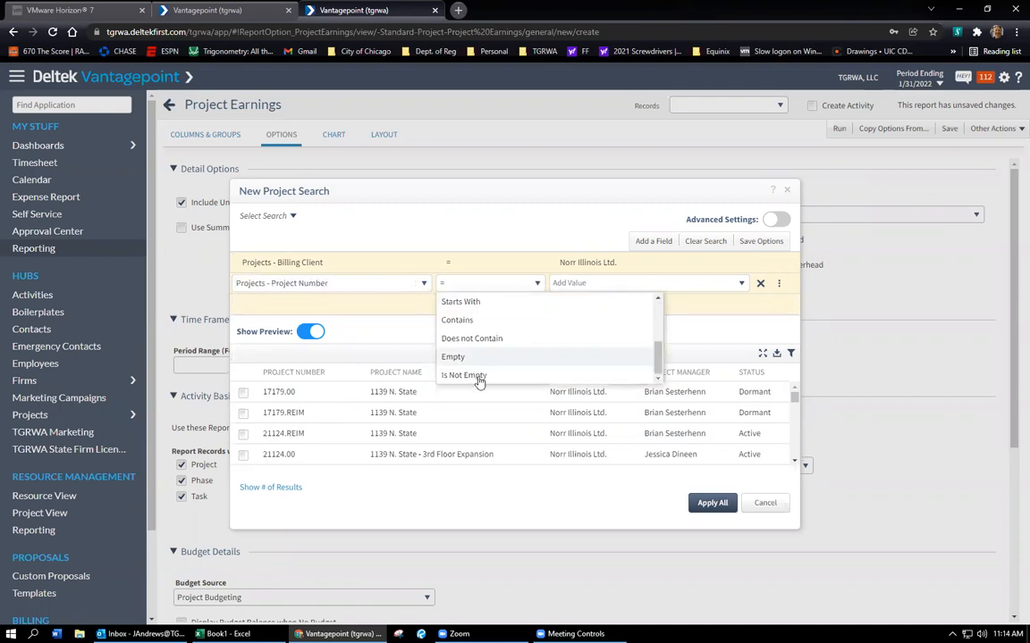
pyautogui.click(472, 340)
pyautogui.click(575, 290)
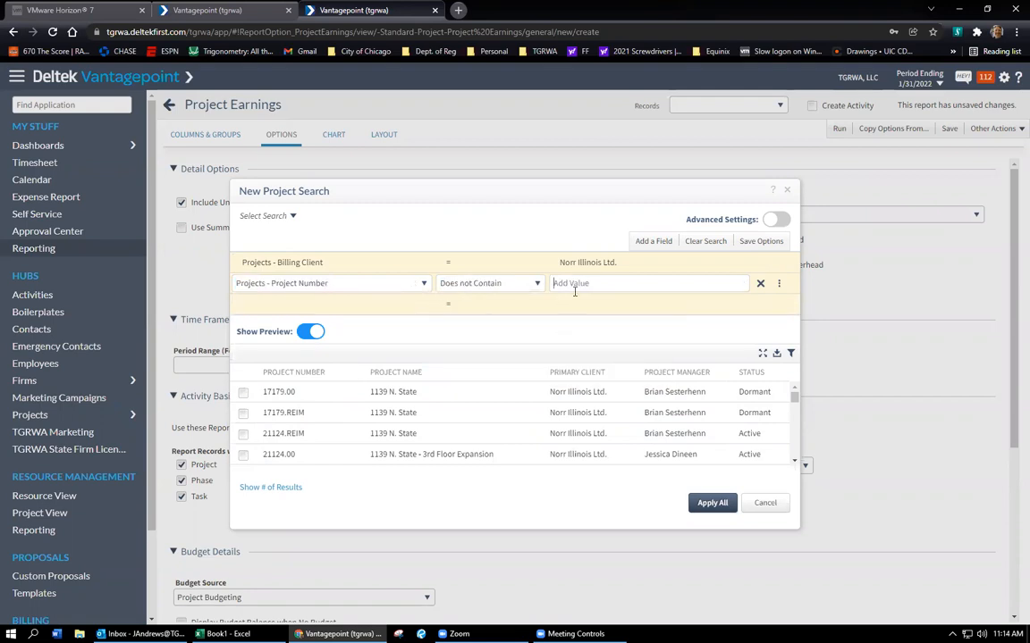
pyautogui.write('reim')
pyautogui.press('Return')
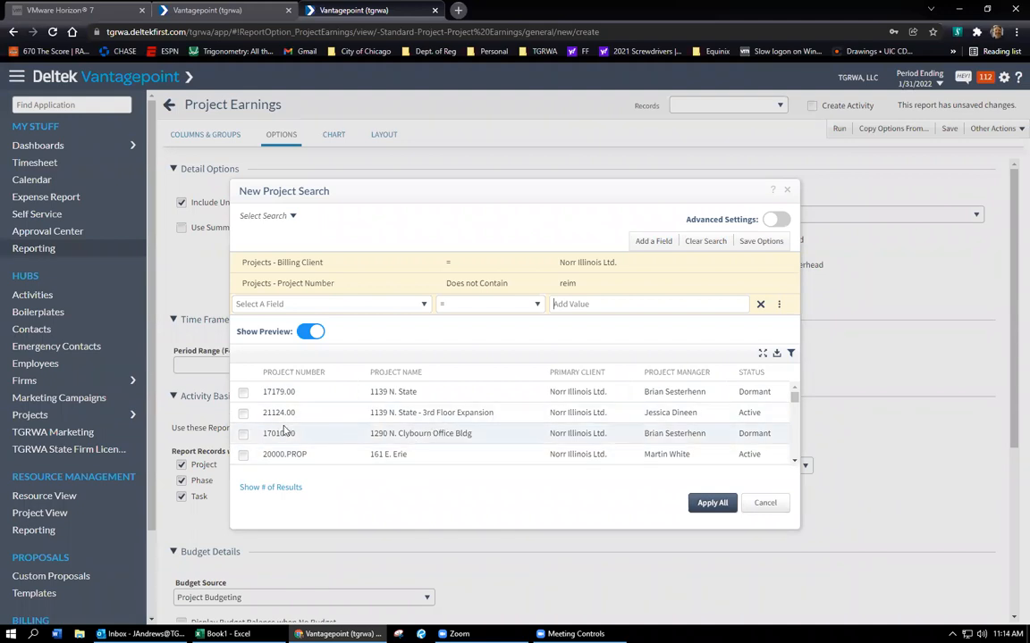
pyautogui.scroll(-3, 302, 428)
pyautogui.scroll(-6, 302, 428)
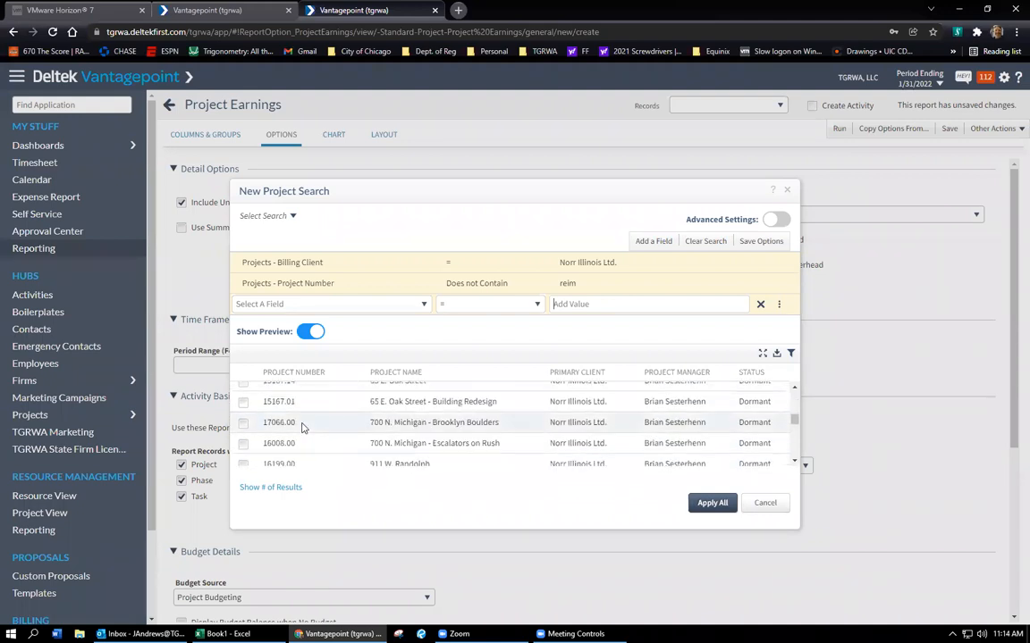
pyautogui.scroll(9, 303, 429)
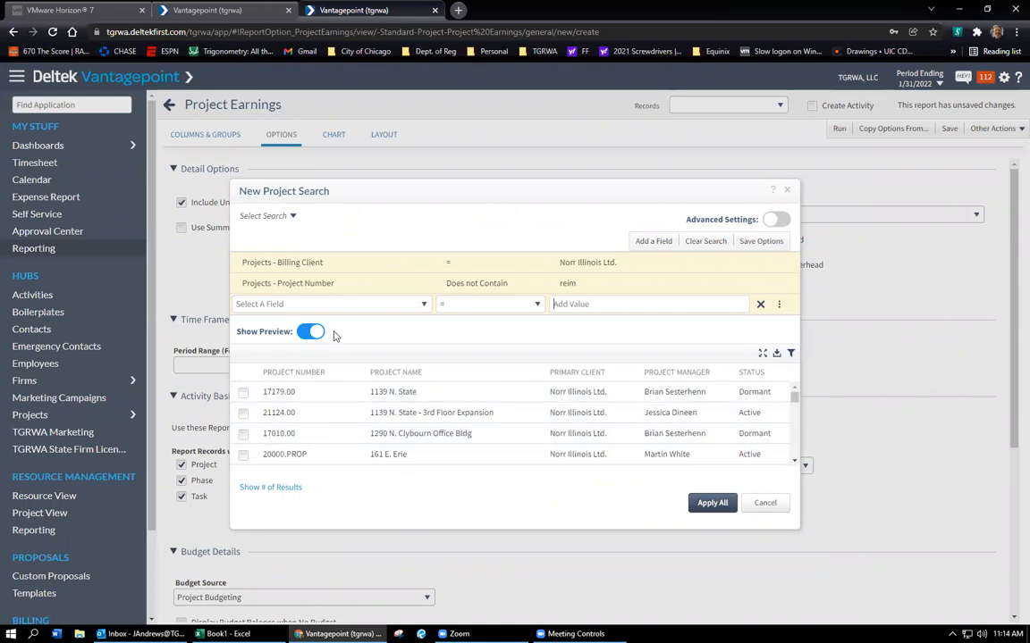
# Step: Look over the existing saved searches and save the current project search as Norr
pyautogui.click(293, 218)
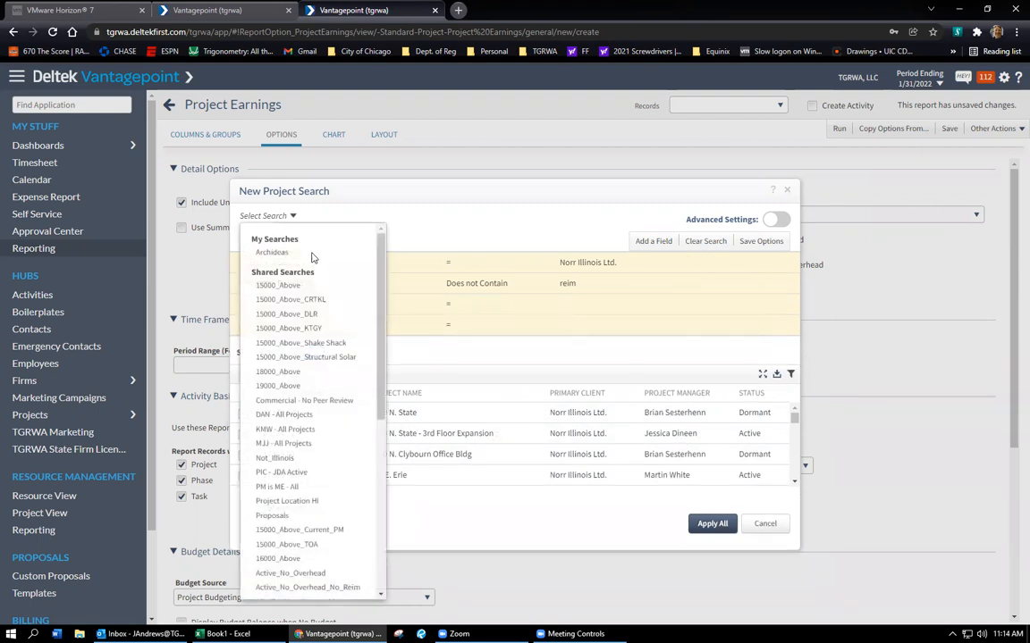
pyautogui.moveTo(382, 250); pyautogui.dragTo(386, 505)
pyautogui.moveTo(475, 200); pyautogui.dragTo(479, 200)
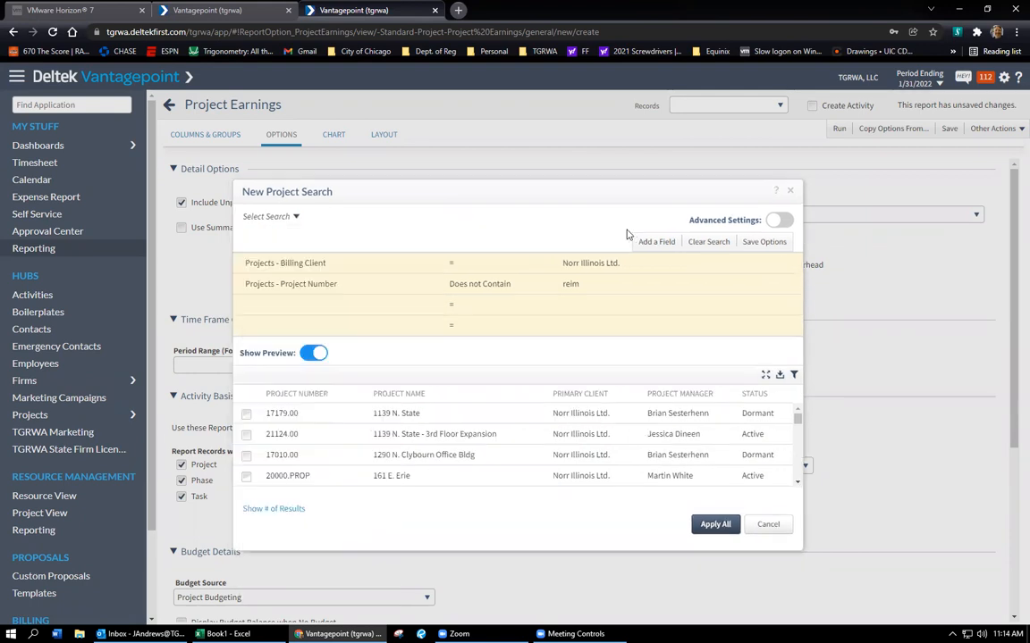
pyautogui.click(763, 243)
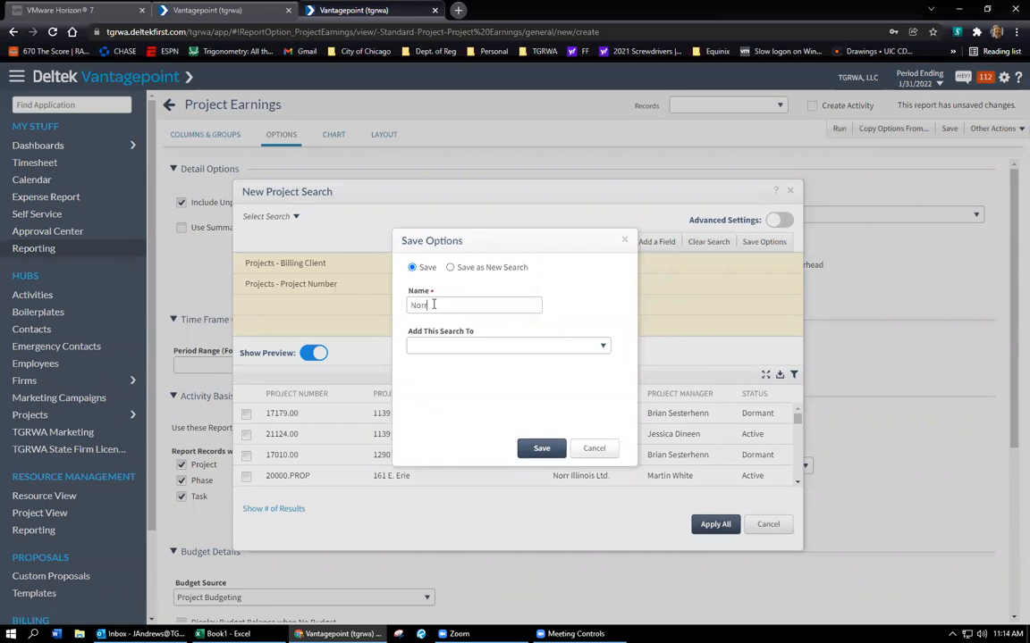
pyautogui.click(536, 447)
# Step: Check the saved searches list, show the number of results, and apply all projects from the Norr search to the report
pyautogui.click(261, 218)
pyautogui.moveTo(386, 415); pyautogui.dragTo(387, 238)
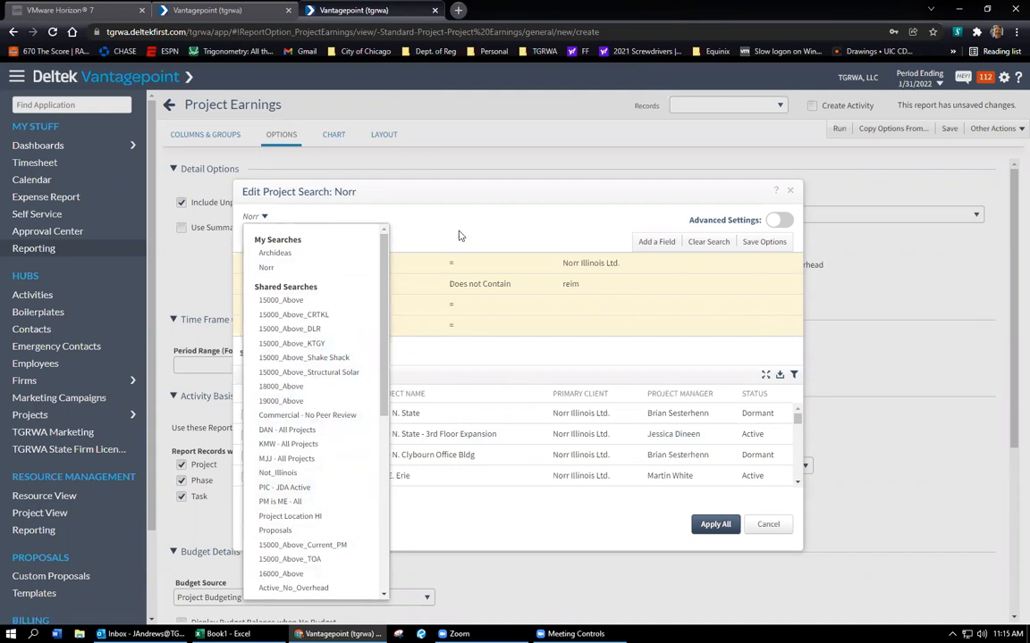
pyautogui.click(415, 214)
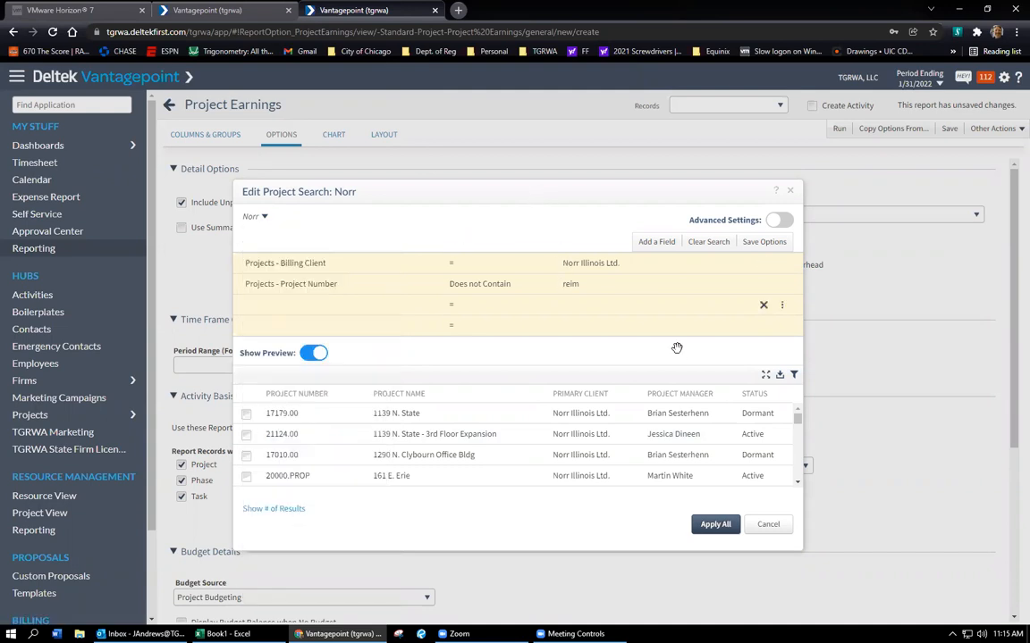
pyautogui.click(298, 509)
pyautogui.click(717, 529)
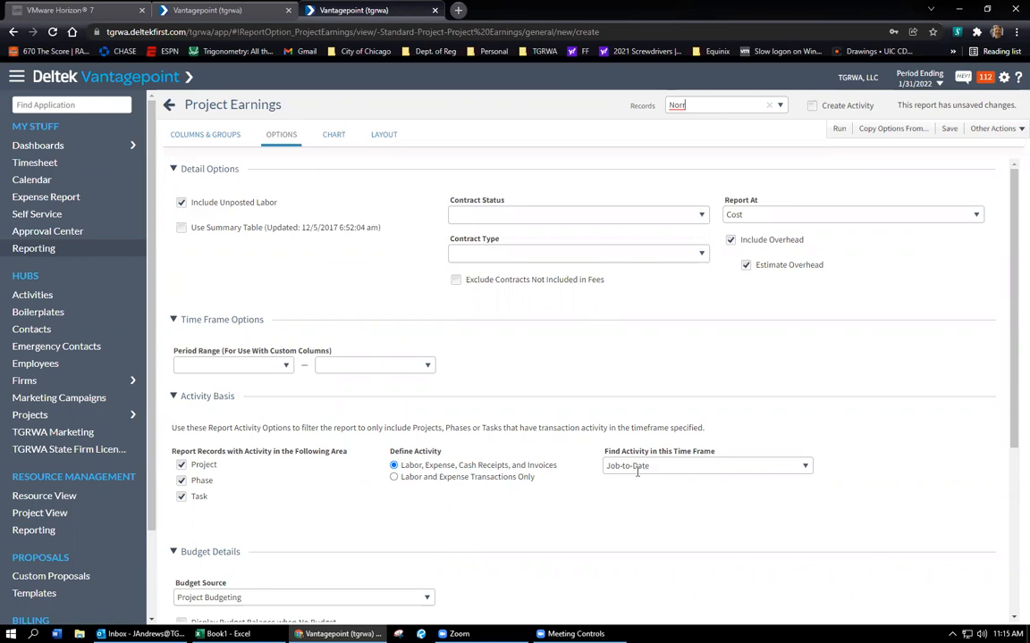
# Step: Run the Project Earnings report and open the list of export formats in its viewer
pyautogui.click(840, 129)
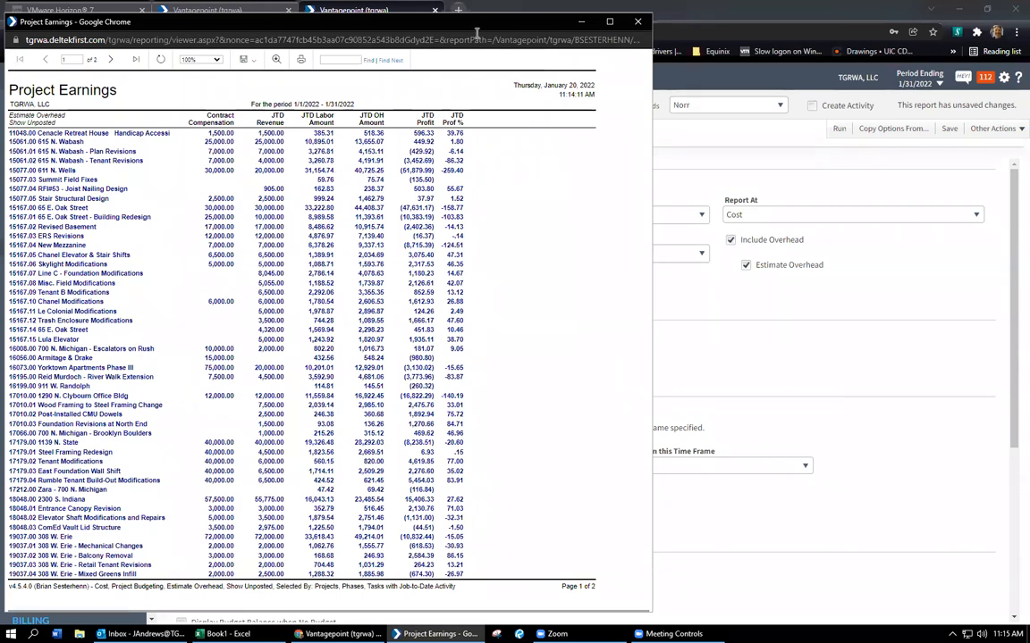
pyautogui.moveTo(358, 23); pyautogui.dragTo(483, 20)
pyautogui.click(367, 57)
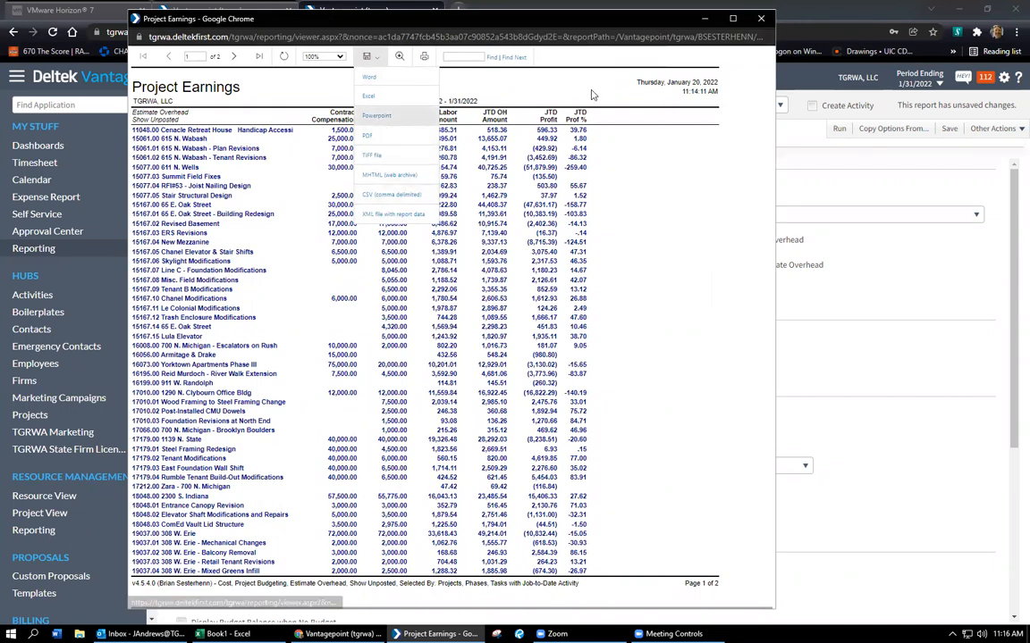
# Step: Dismiss the export format list and examine the 615 N. Wabash project lines in the Project Earnings report
pyautogui.click(640, 182)
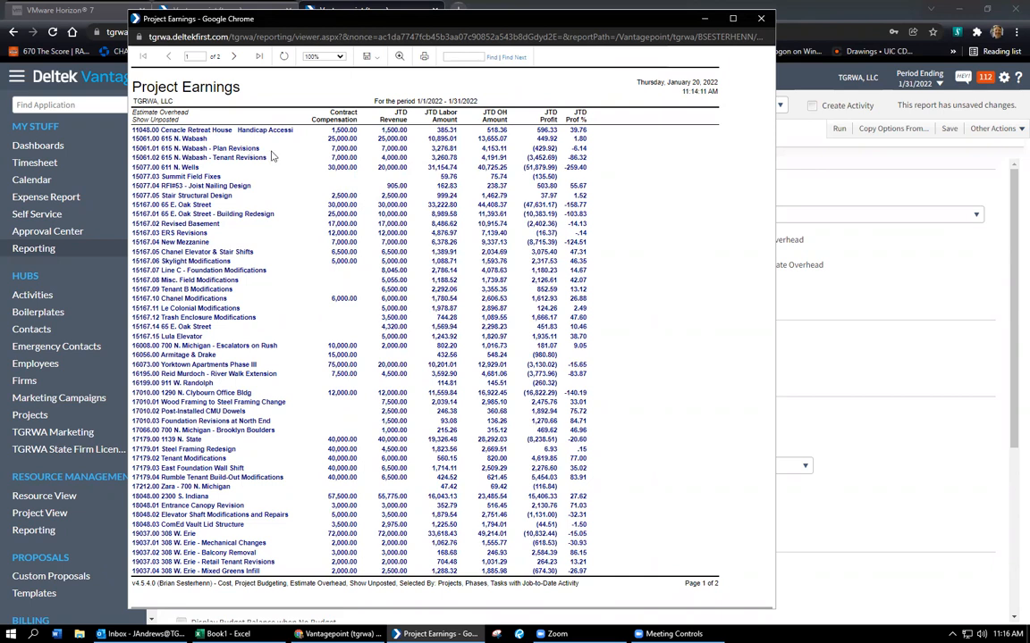
pyautogui.moveTo(362, 135); pyautogui.dragTo(355, 152)
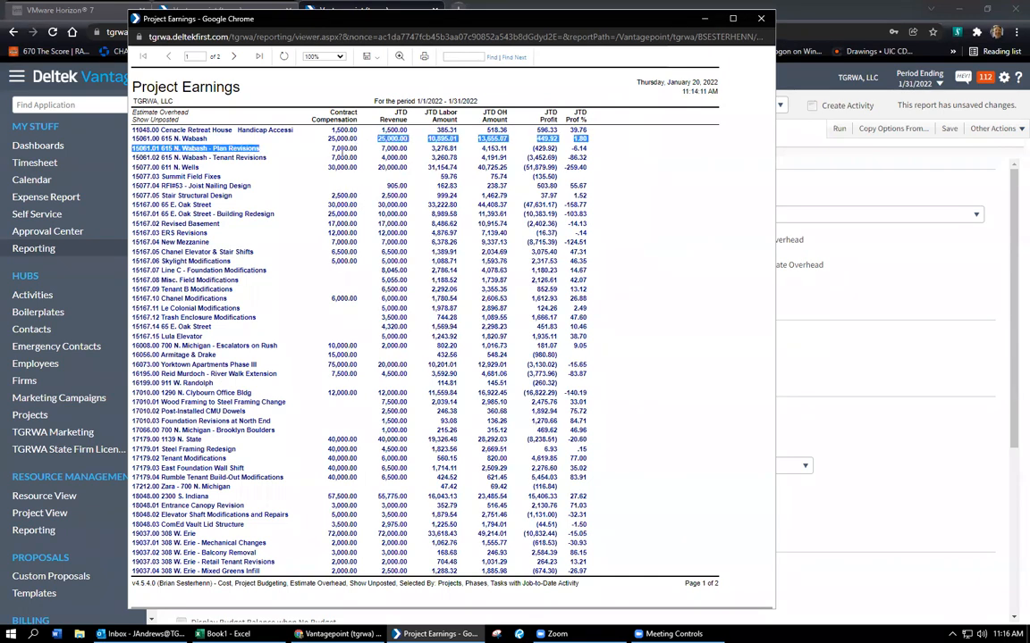
pyautogui.click(362, 159)
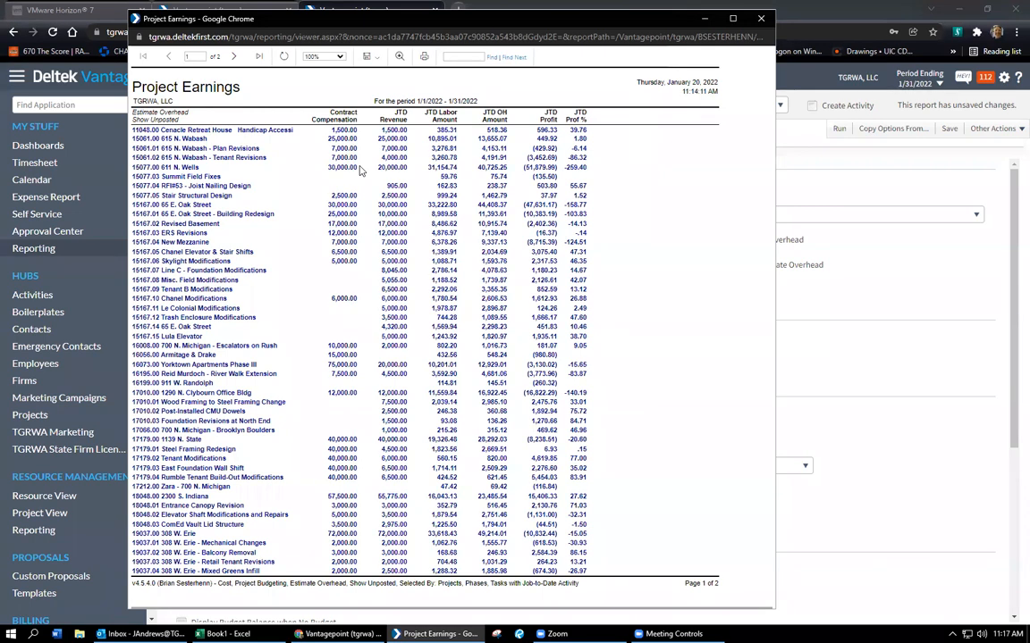
# Step: Export the Project Earnings report as a PDF, look at the file in the Downloads folder, and minimize that folder window
pyautogui.click(367, 56)
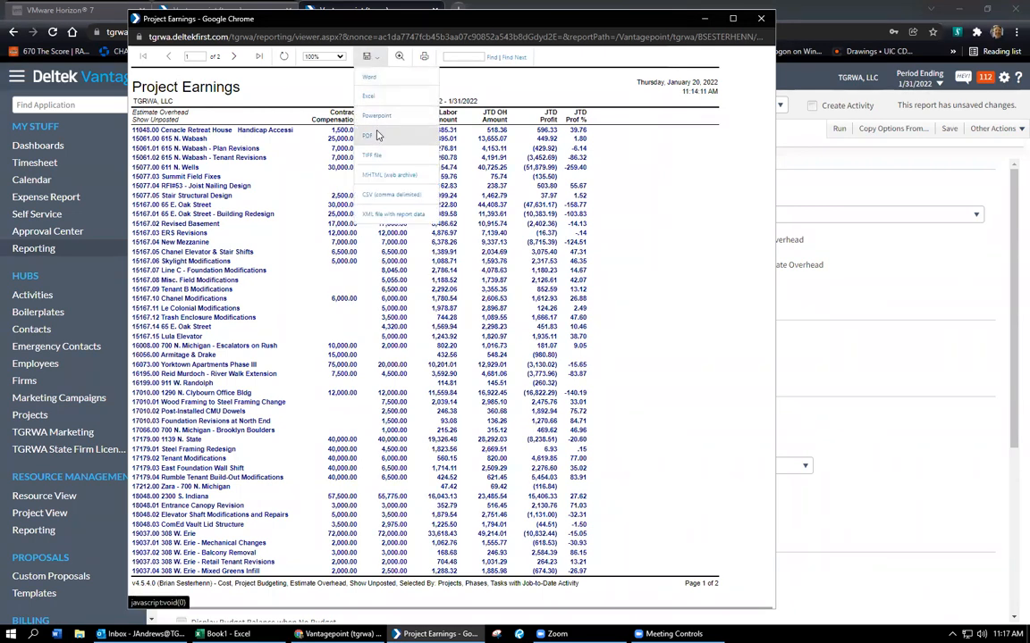
pyautogui.click(376, 135)
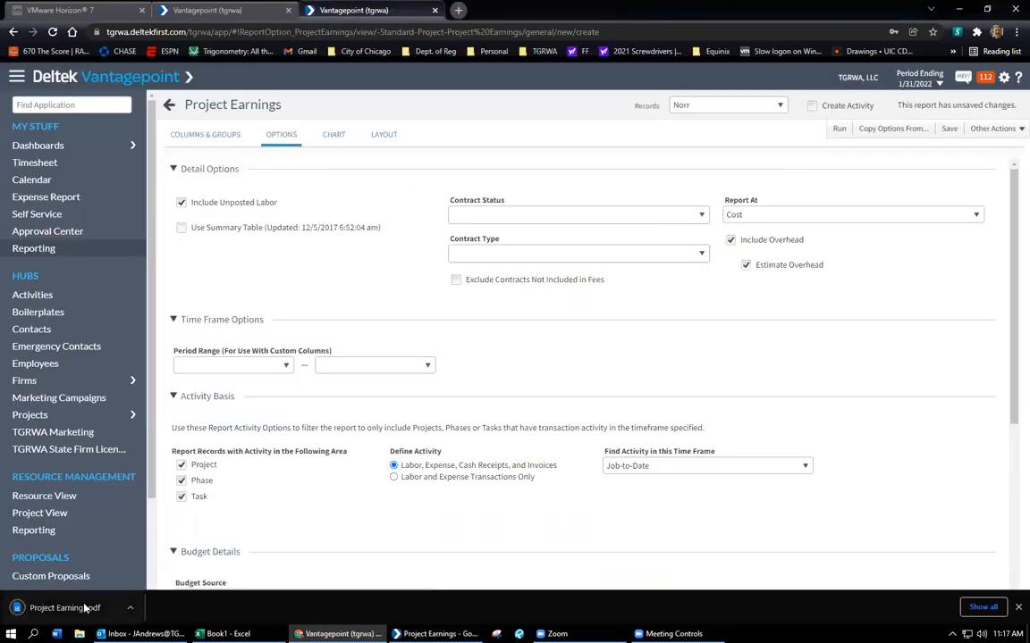
pyautogui.click(131, 607)
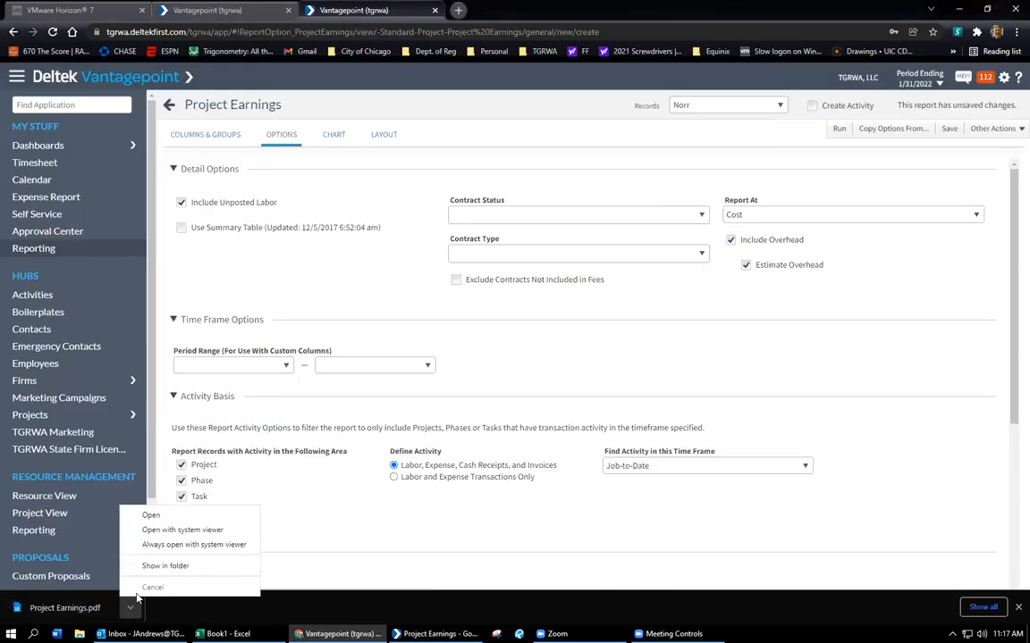
pyautogui.click(165, 566)
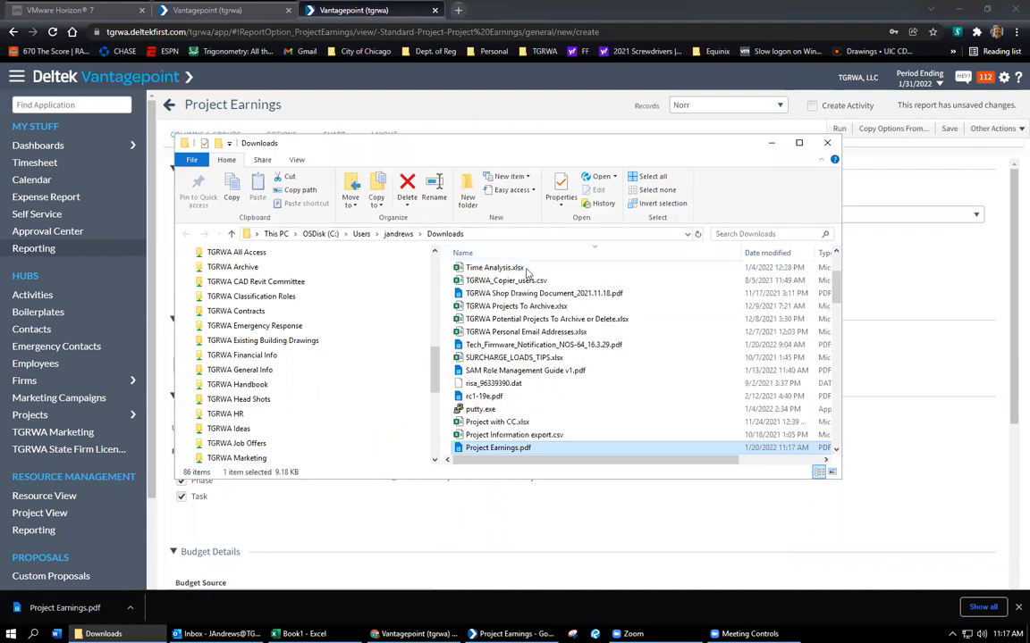
pyautogui.scroll(-5, 542, 340)
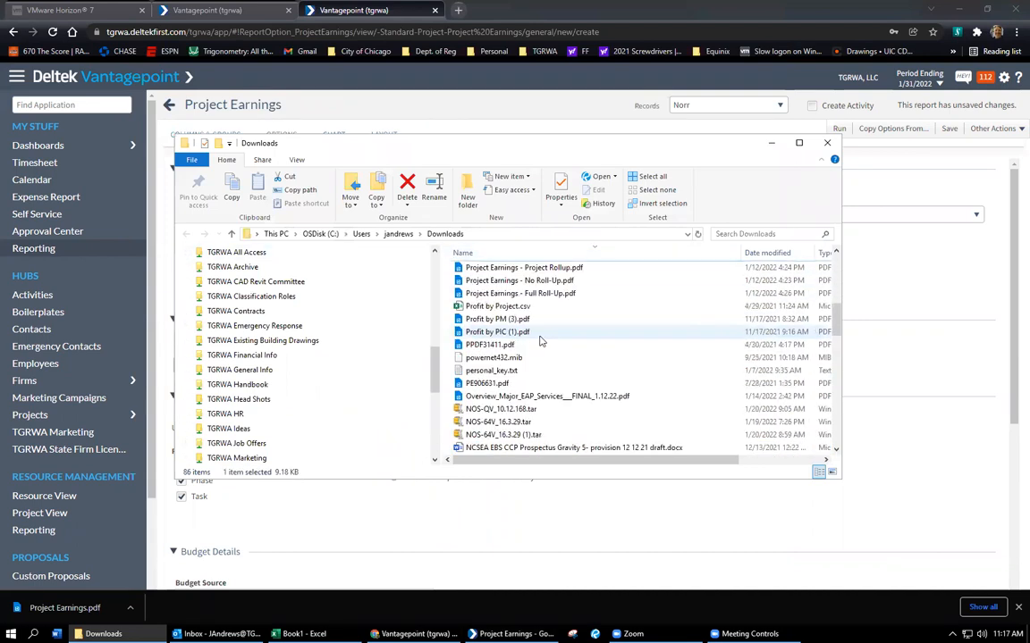
pyautogui.scroll(1, 540, 341)
pyautogui.click(772, 143)
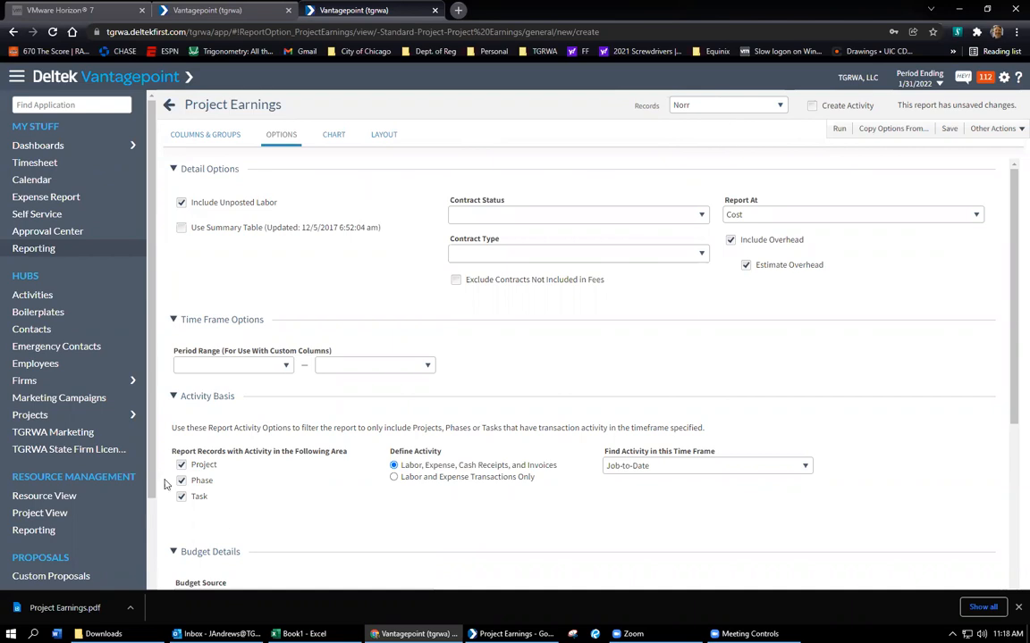
# Step: Review the report's rollup options and save the report as Project Profitability - Norr
pyautogui.scroll(-5, 511, 420)
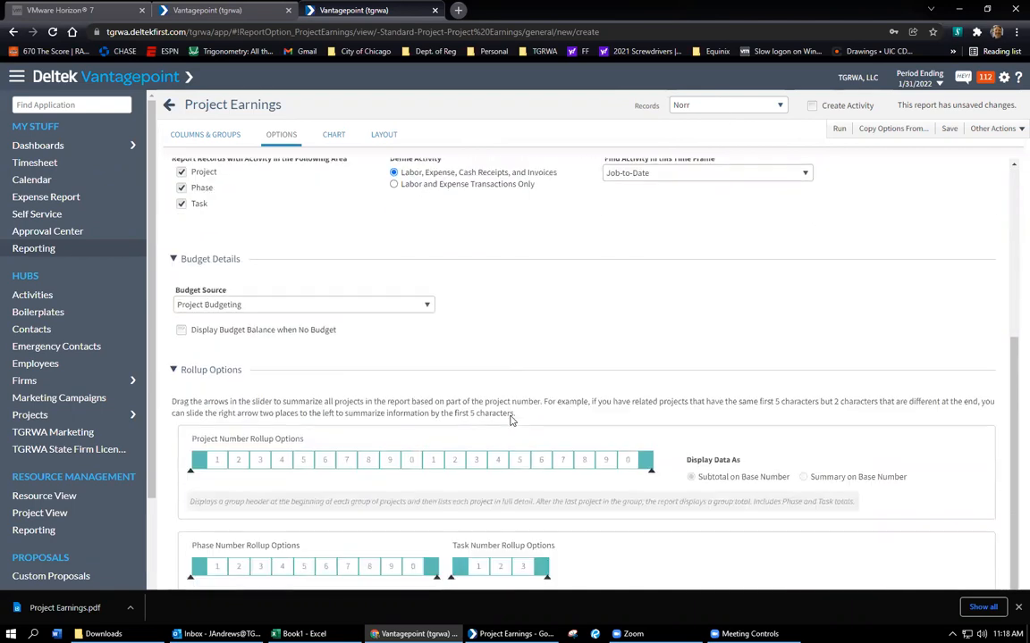
pyautogui.scroll(5, 537, 402)
pyautogui.click(947, 129)
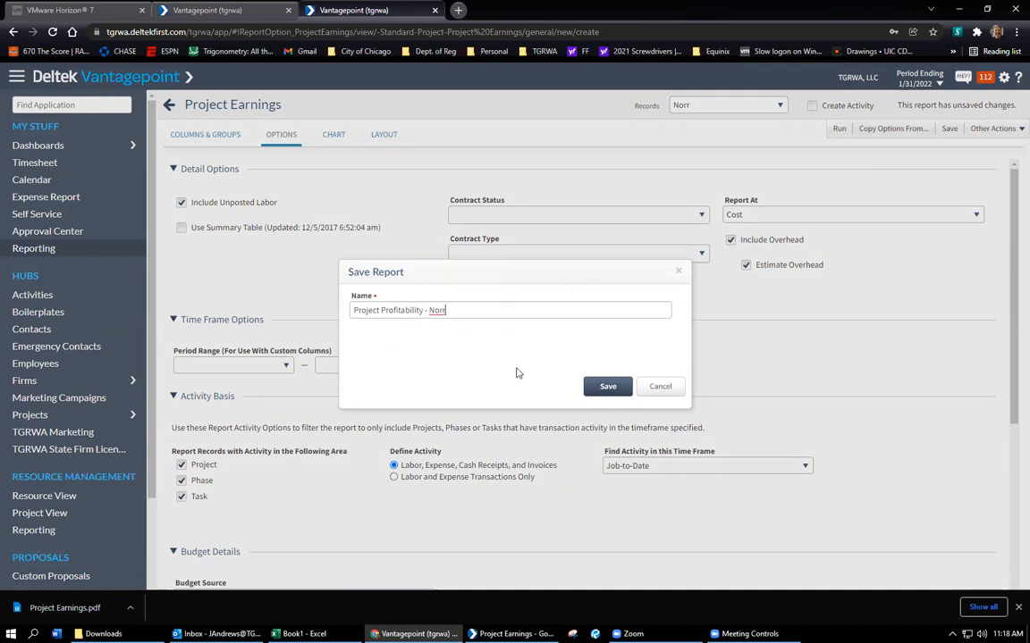
pyautogui.click(605, 388)
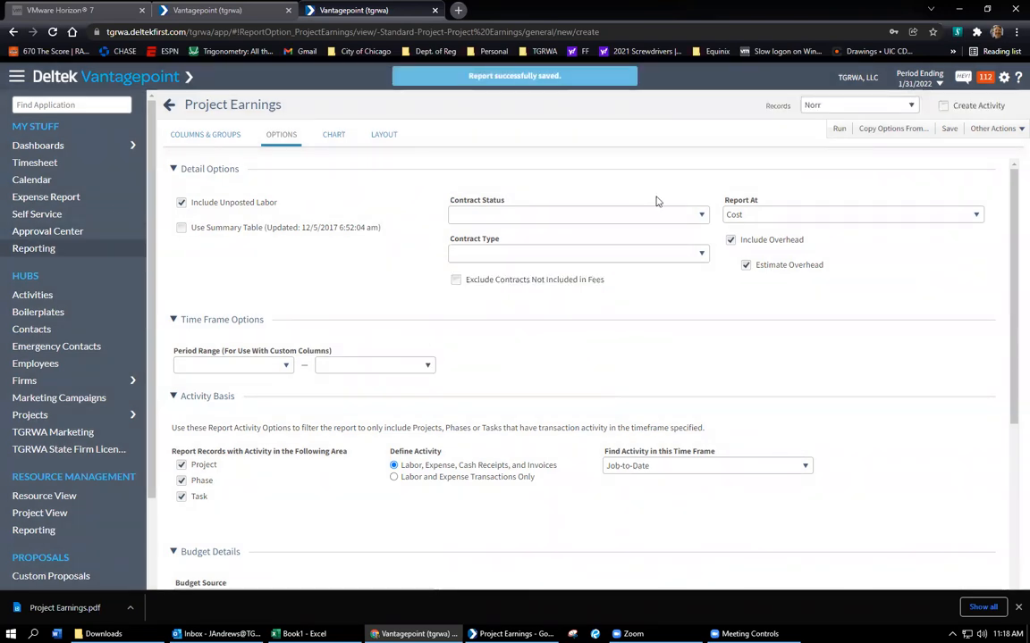
# Step: Return to the favorite reports and open the options of the Project Profitability - Norr favorite
pyautogui.click(169, 104)
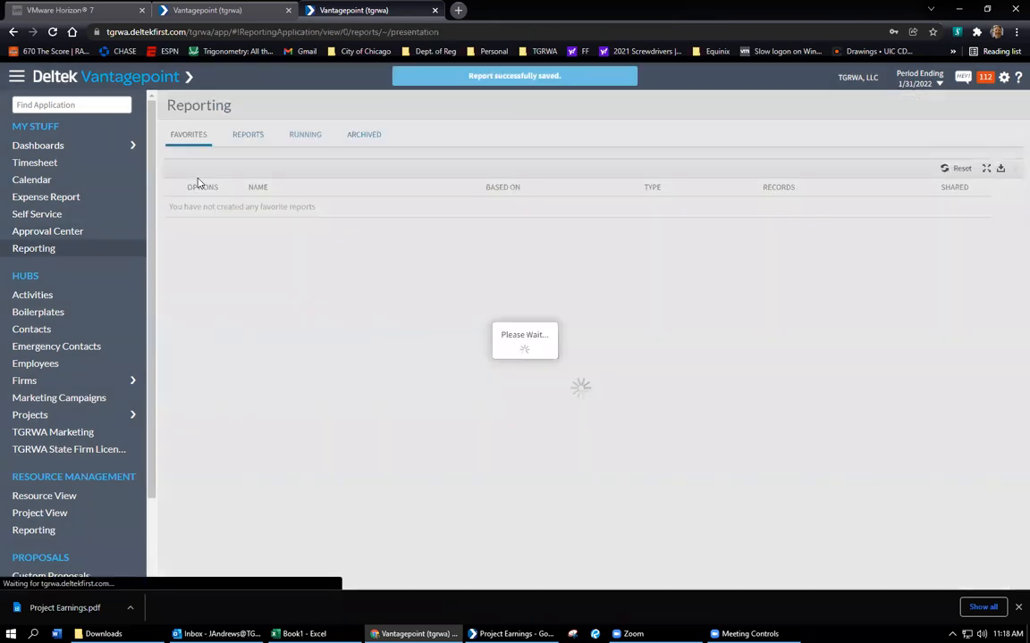
pyautogui.click(193, 135)
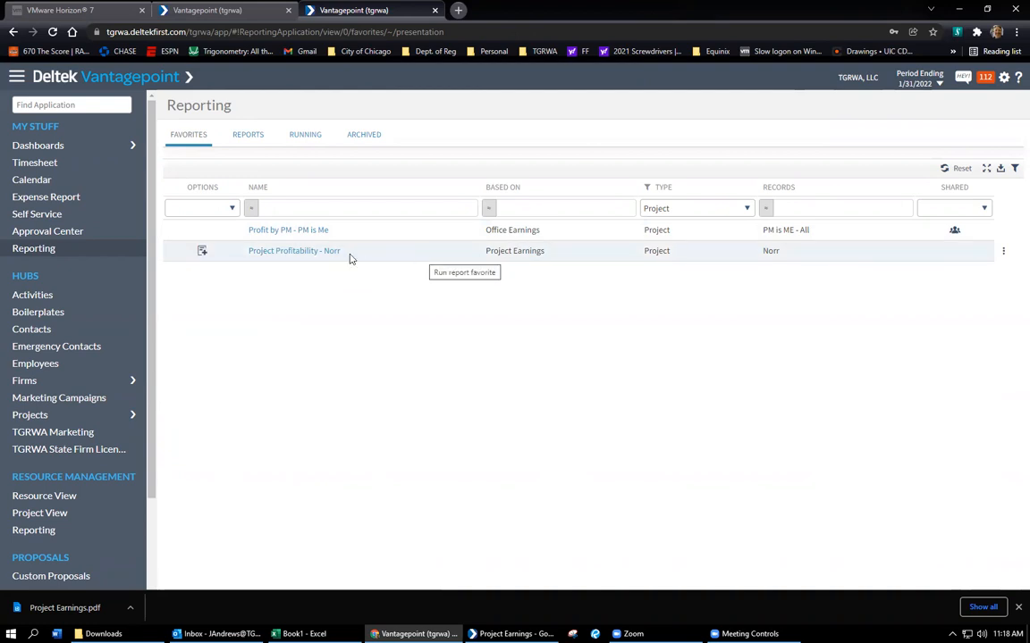
pyautogui.click(1003, 253)
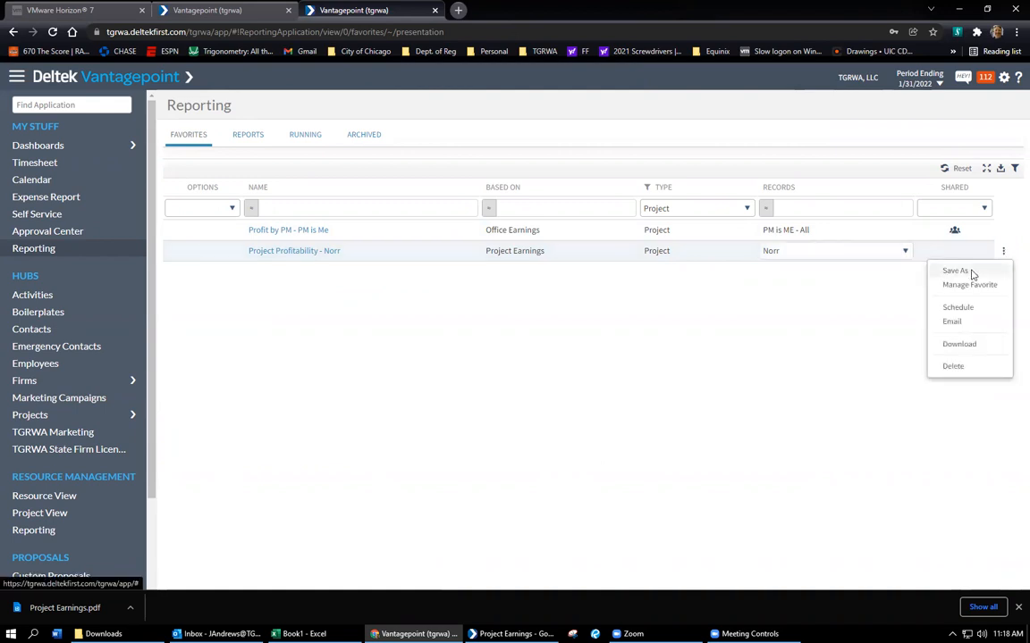
pyautogui.click(971, 273)
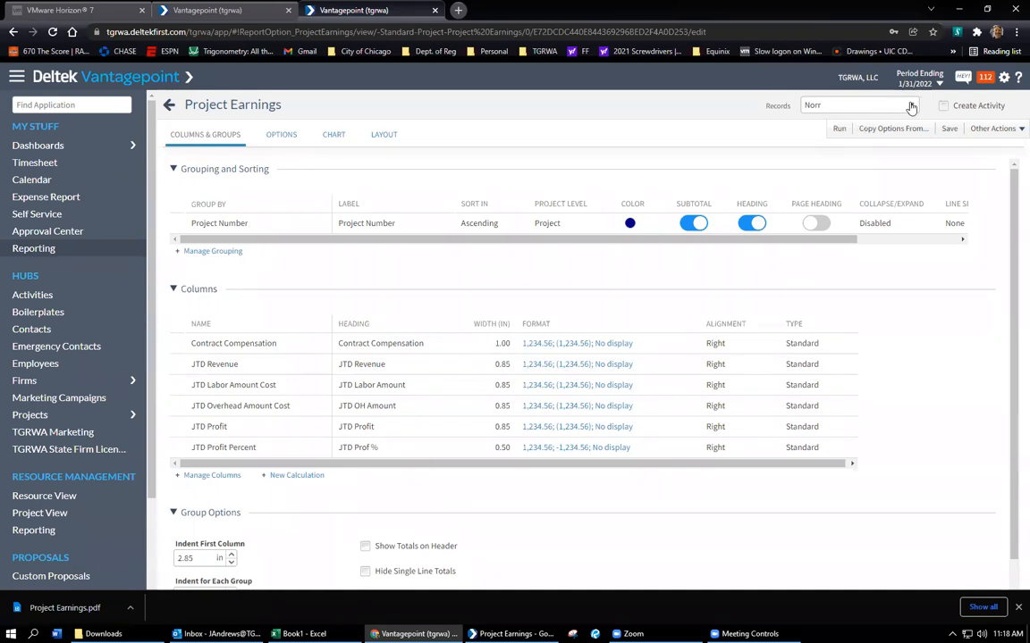
# Step: Replace the report's Norr record selection with all projects from the saved Archideas search
pyautogui.click(852, 316)
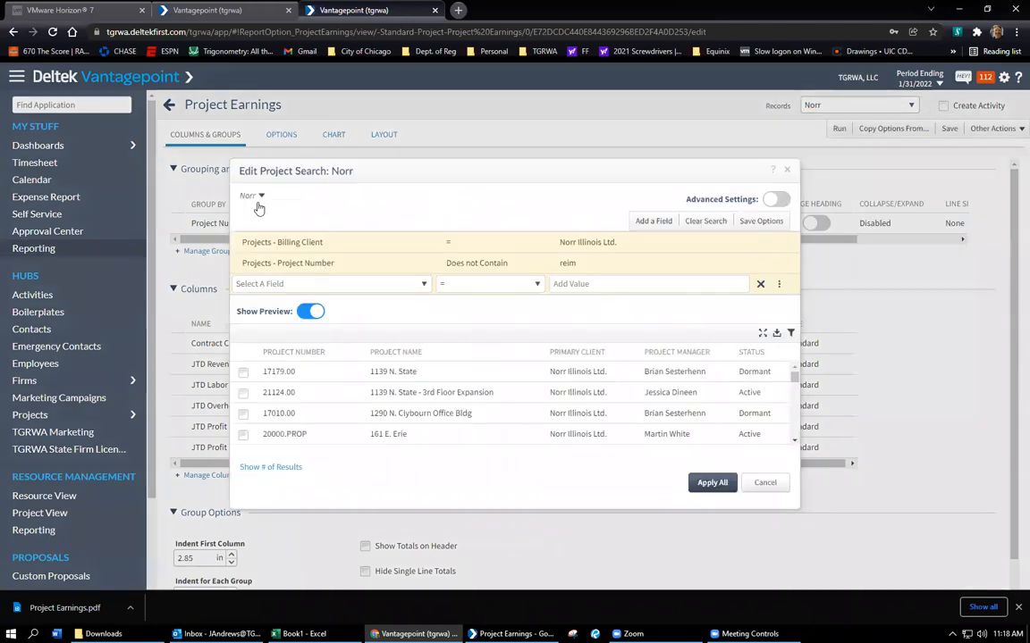
pyautogui.click(255, 197)
pyautogui.click(272, 231)
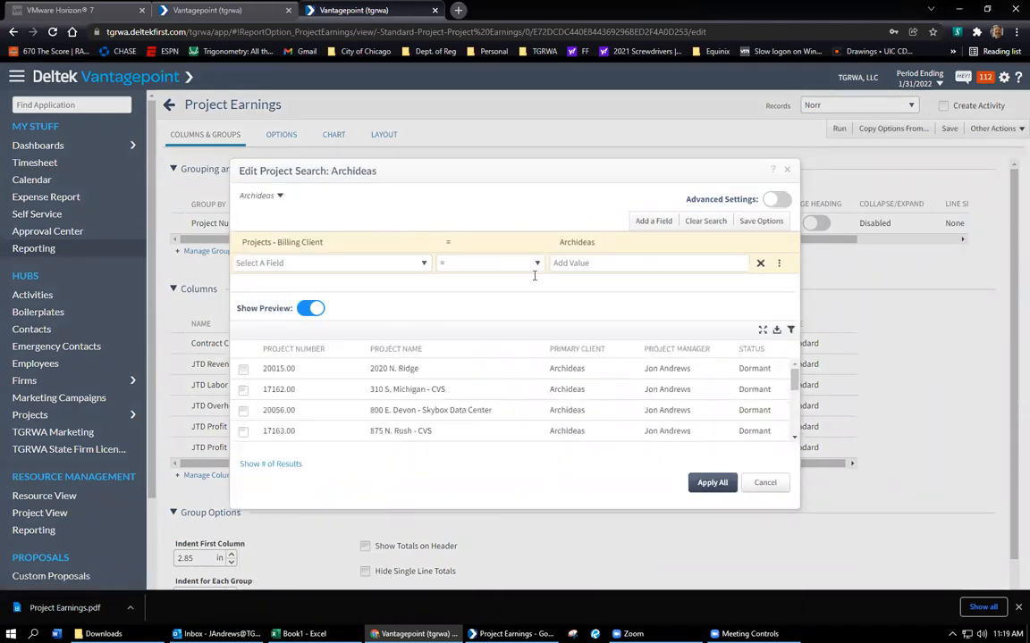
pyautogui.click(714, 483)
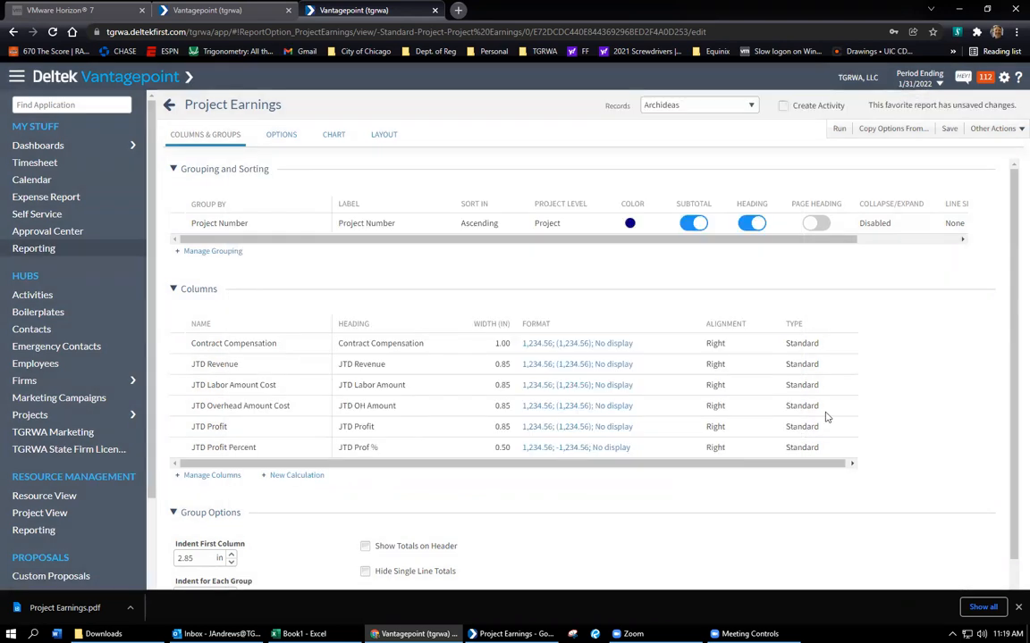
# Step: Save the report as Project Profitability - Archideas and return to the favorite reports
pyautogui.click(948, 129)
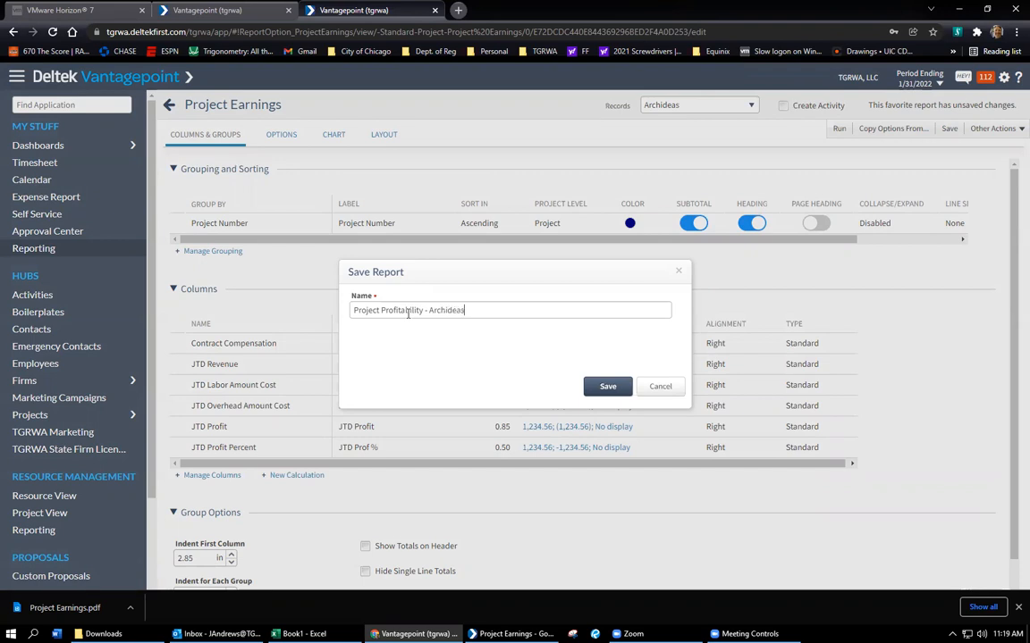
pyautogui.click(605, 385)
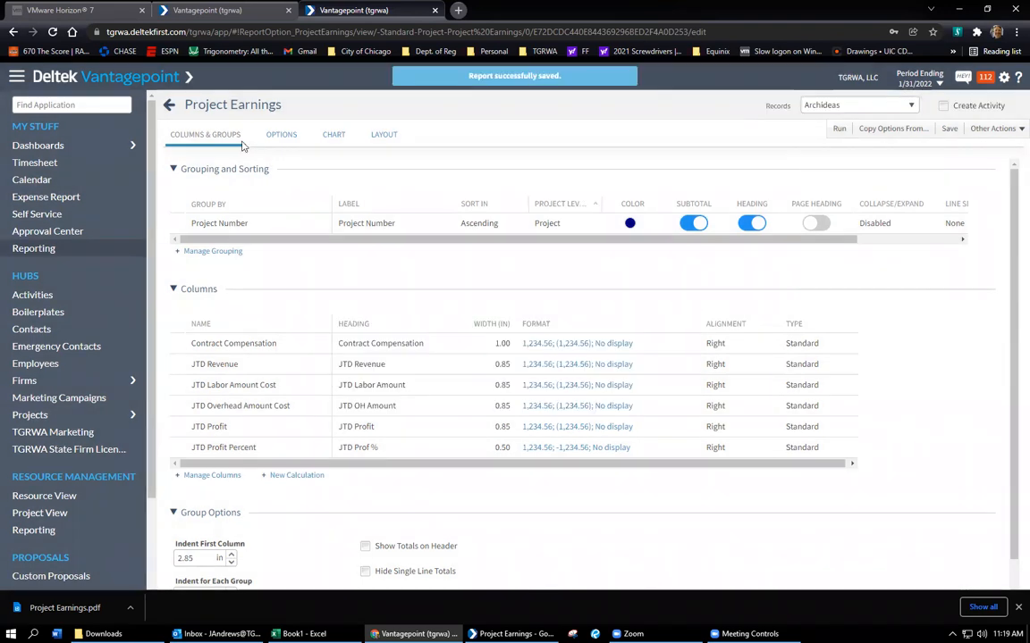
pyautogui.click(169, 105)
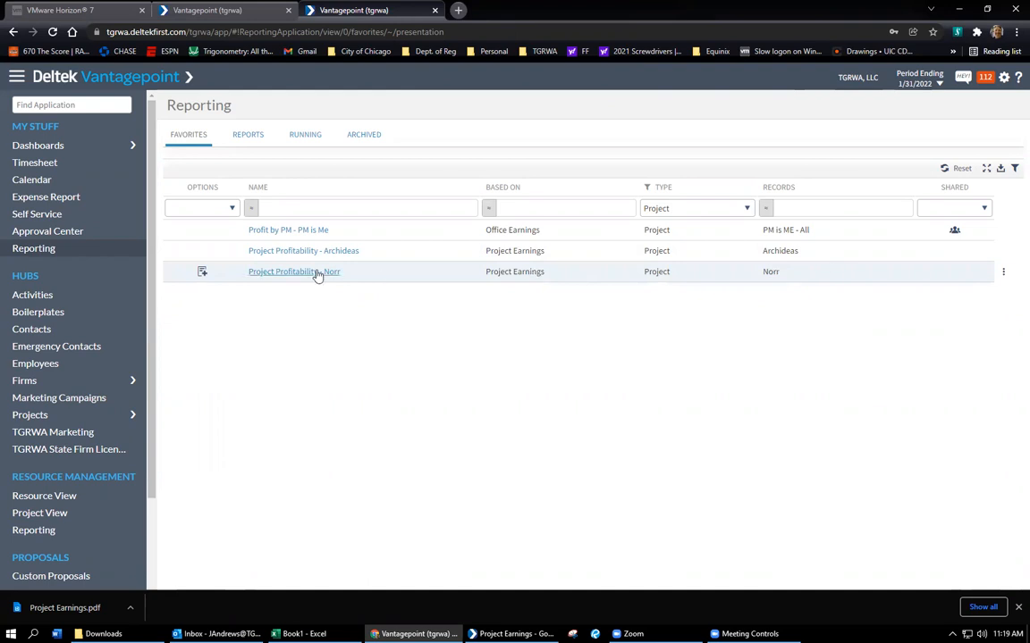
# Step: Open the options of the Project Profitability - Norr favorite and limit its project number rollup to the first 5 characters
pyautogui.click(201, 272)
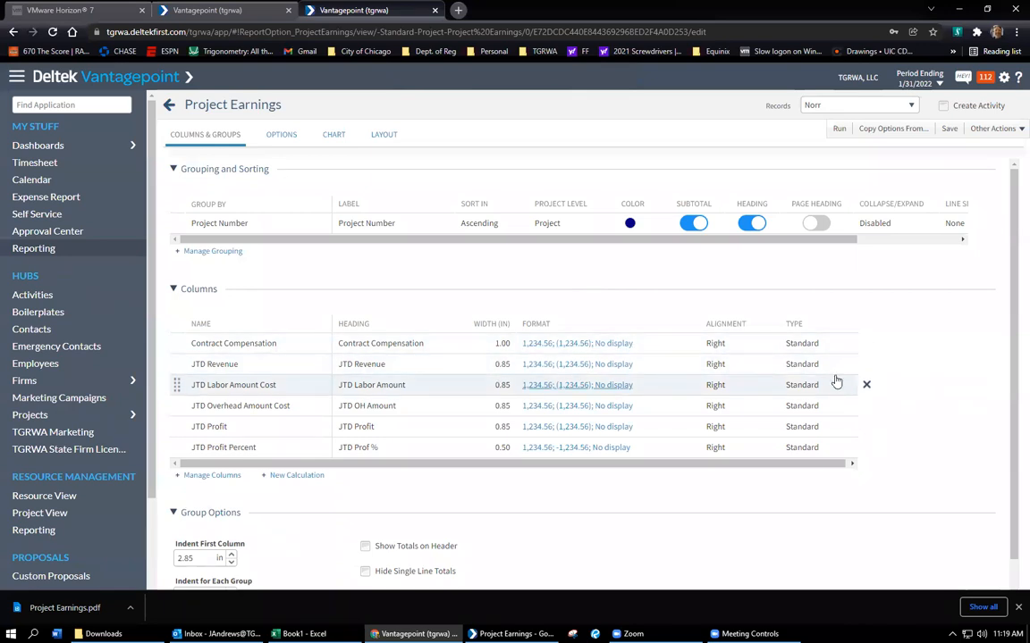
pyautogui.scroll(-1, 720, 404)
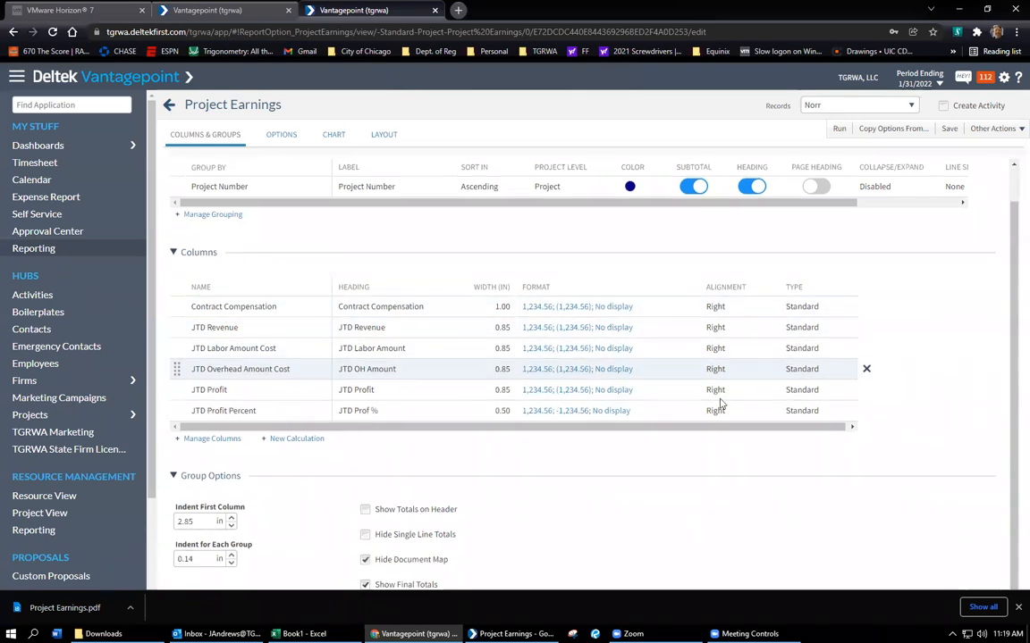
pyautogui.click(277, 134)
pyautogui.scroll(-3, 379, 318)
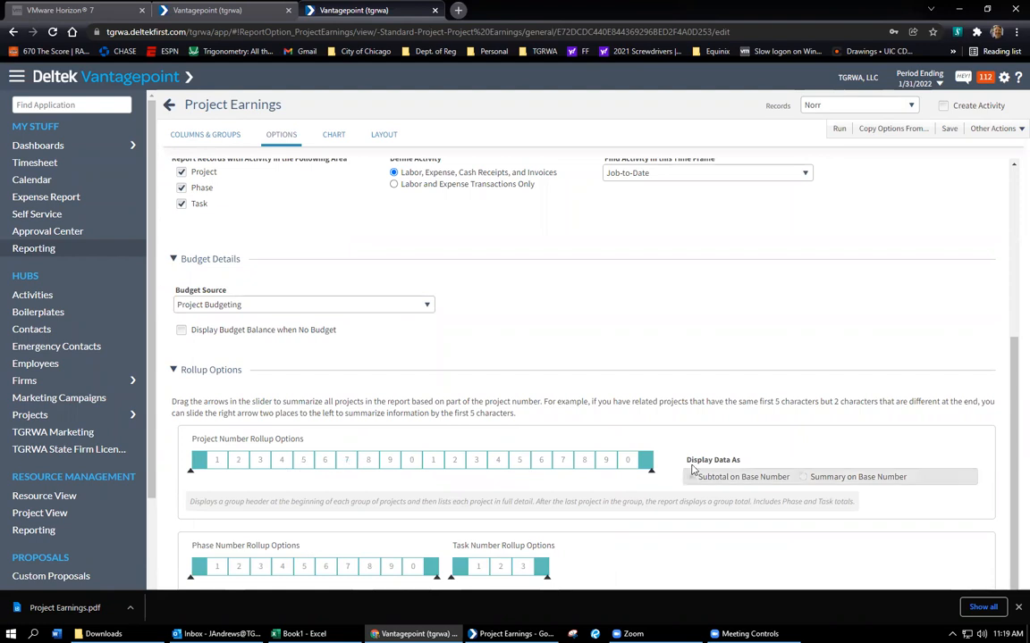
pyautogui.moveTo(649, 472); pyautogui.dragTo(324, 477)
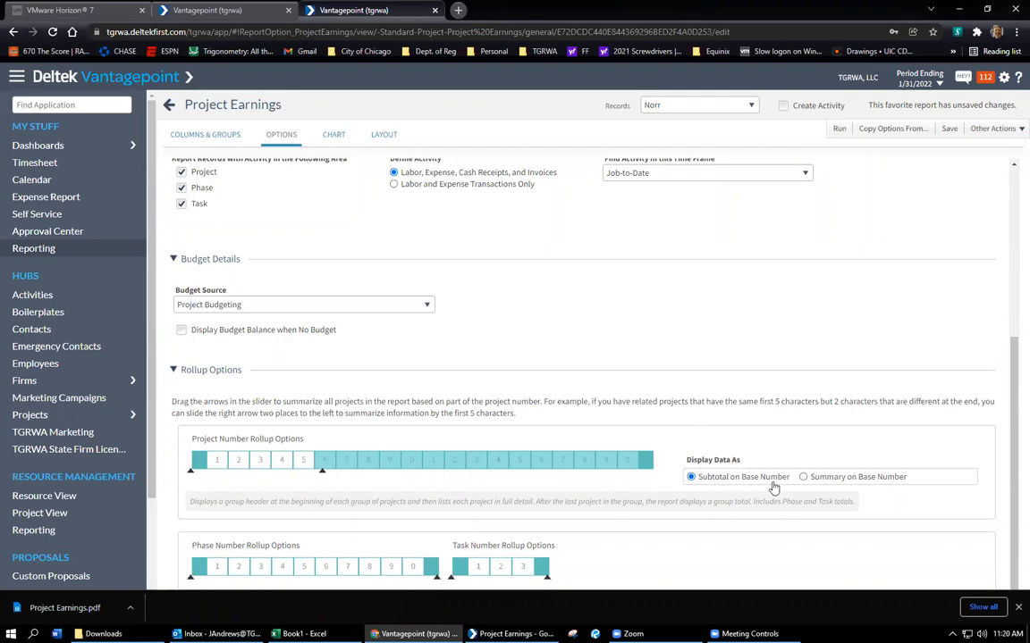
# Step: Run the report with subtotals on the base number, examine the 15061 project group and its total, and close the viewer
pyautogui.click(840, 129)
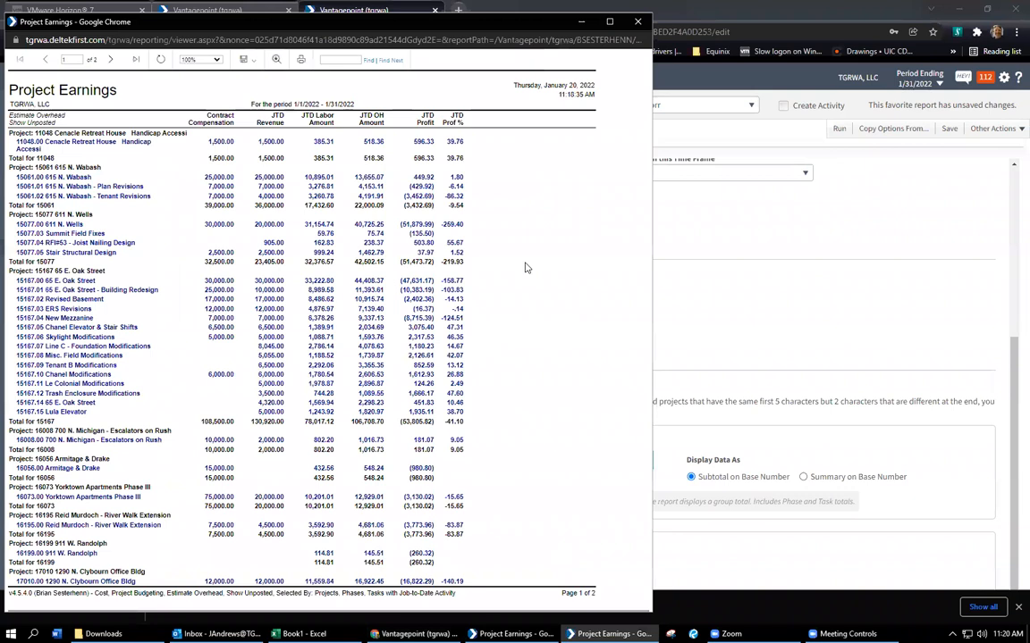
pyautogui.moveTo(257, 22); pyautogui.dragTo(414, 26)
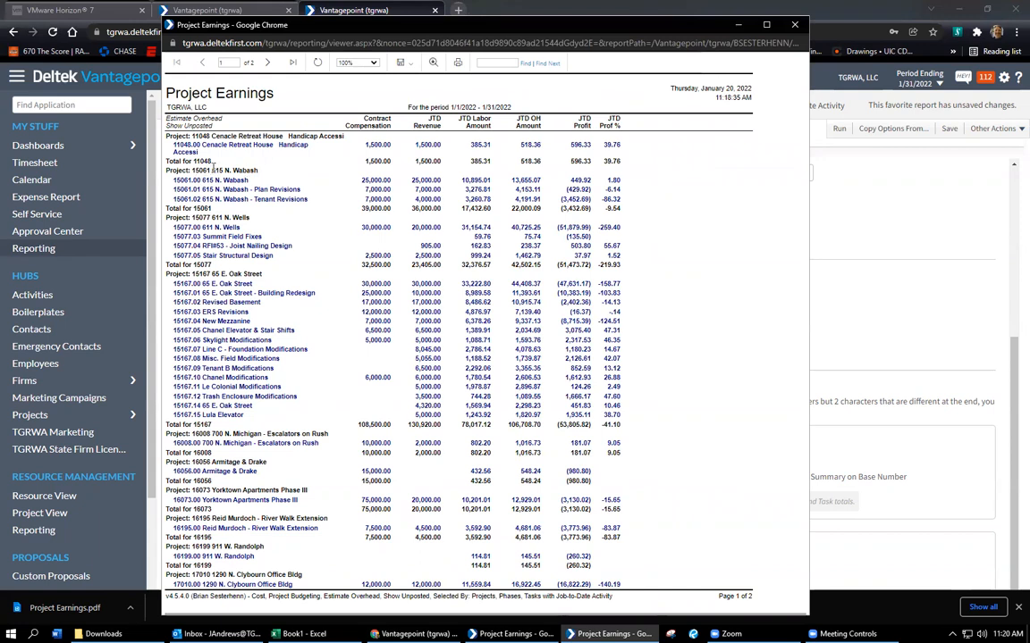
pyautogui.moveTo(192, 170); pyautogui.dragTo(208, 170)
pyautogui.moveTo(625, 208); pyautogui.dragTo(359, 210)
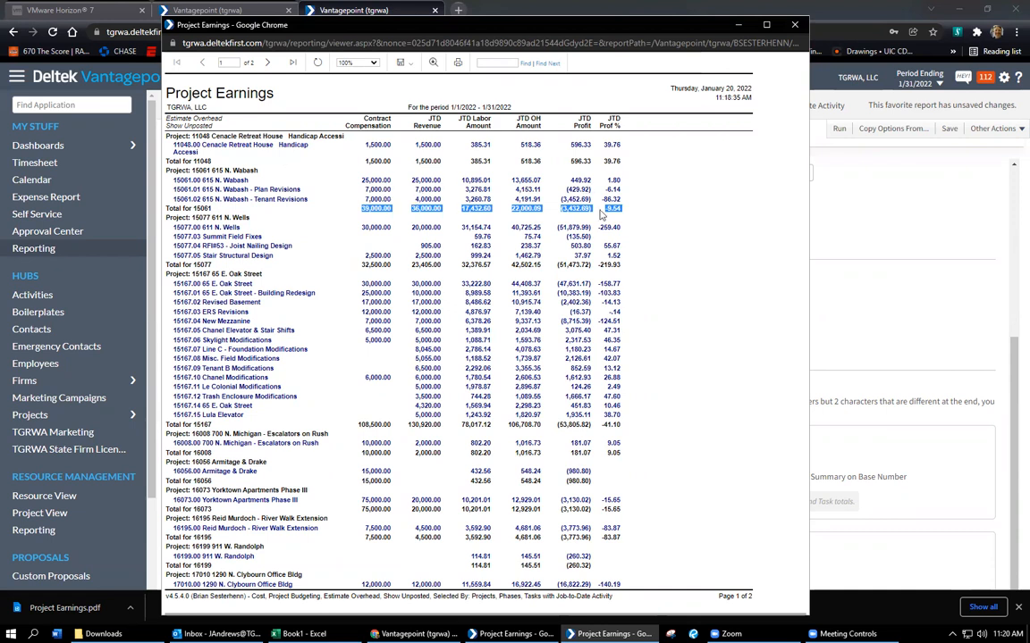
pyautogui.click(648, 213)
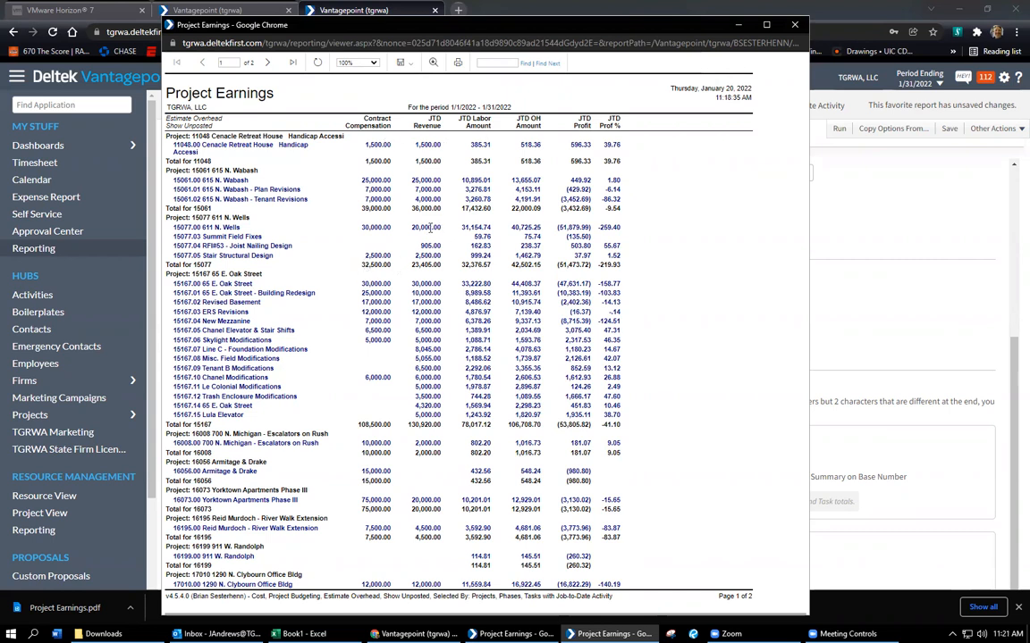
pyautogui.click(795, 24)
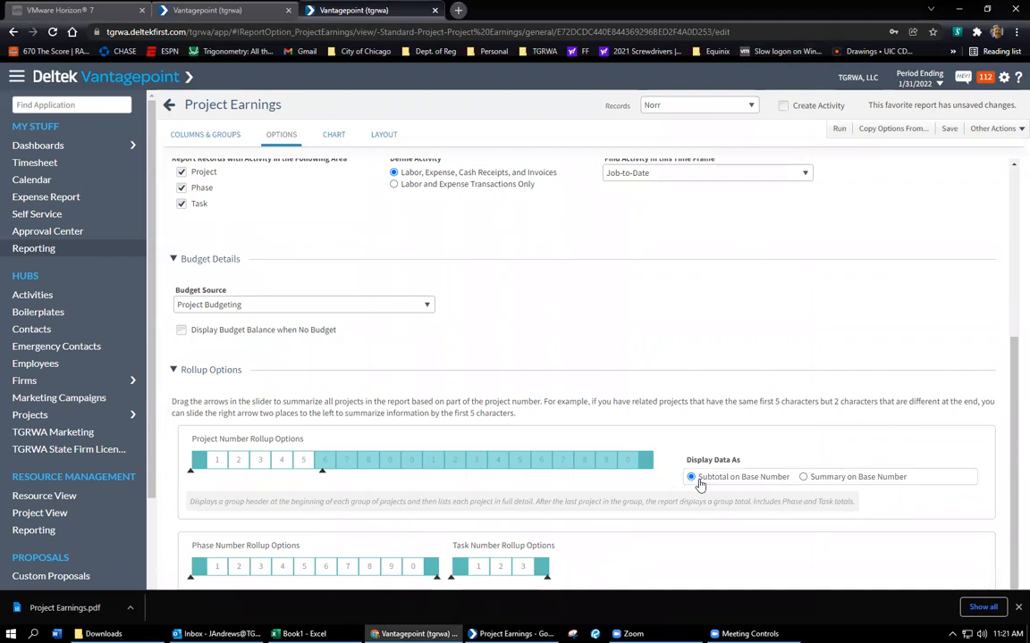
# Step: Set the rollup to Summary on Base Number, run the report, check the 15061 summary line, and close the viewer
pyautogui.click(803, 476)
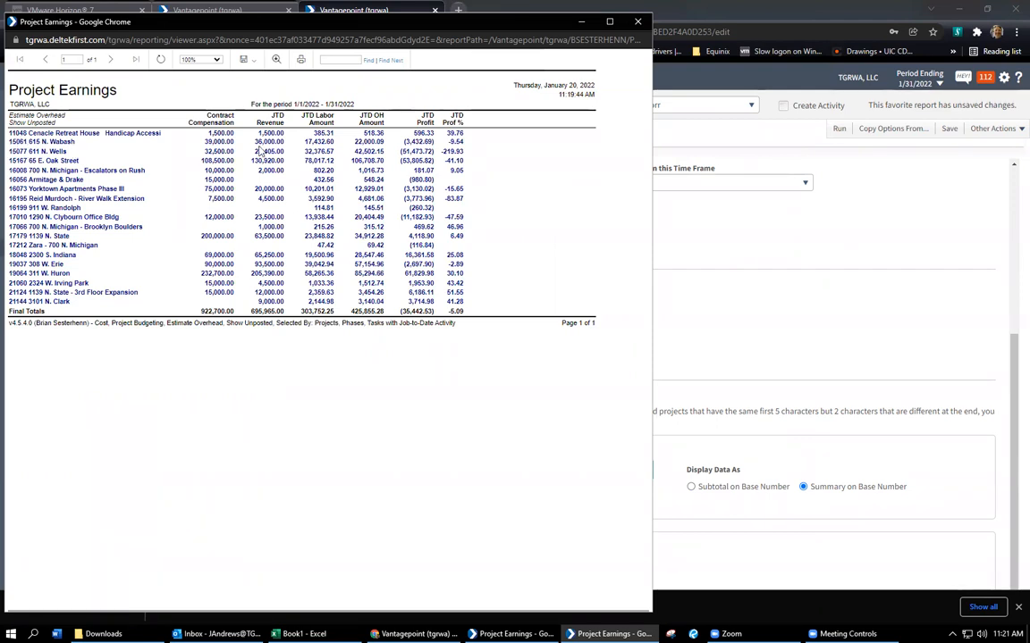
pyautogui.moveTo(467, 148); pyautogui.dragTo(12, 140)
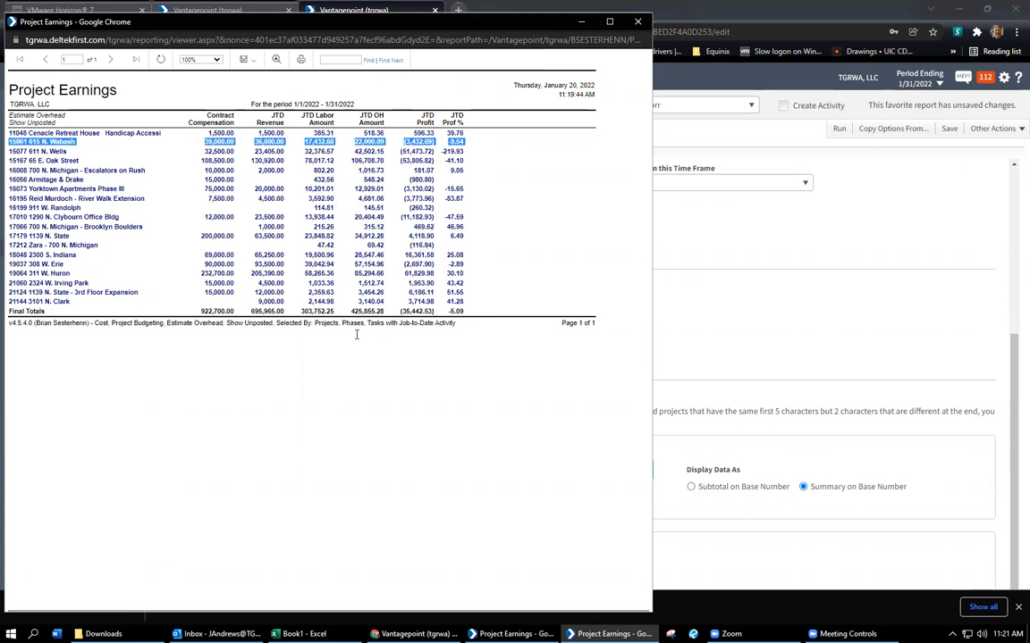
pyautogui.click(175, 141)
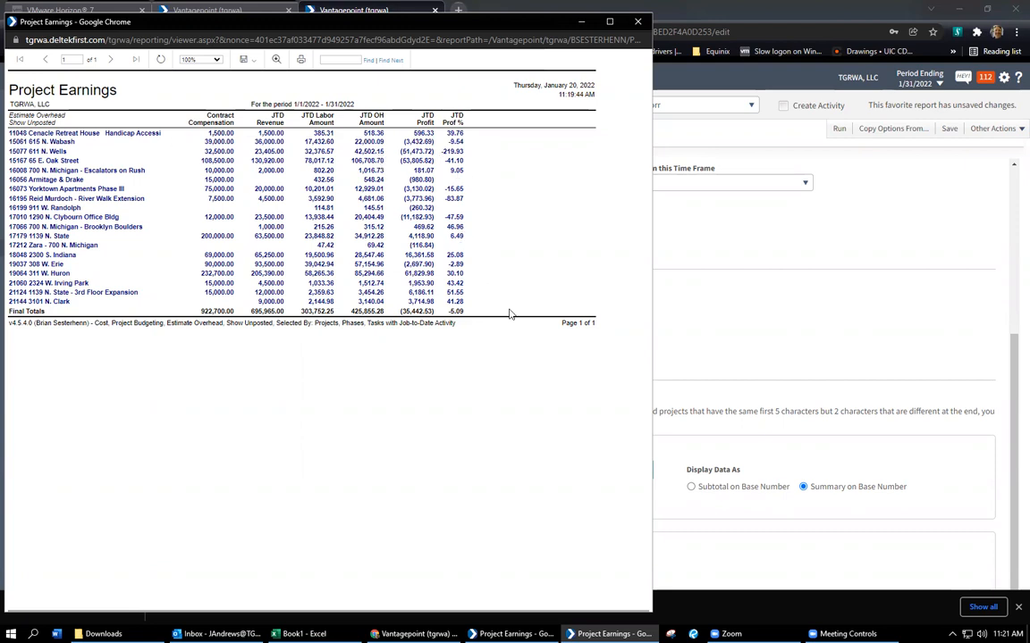
pyautogui.click(639, 23)
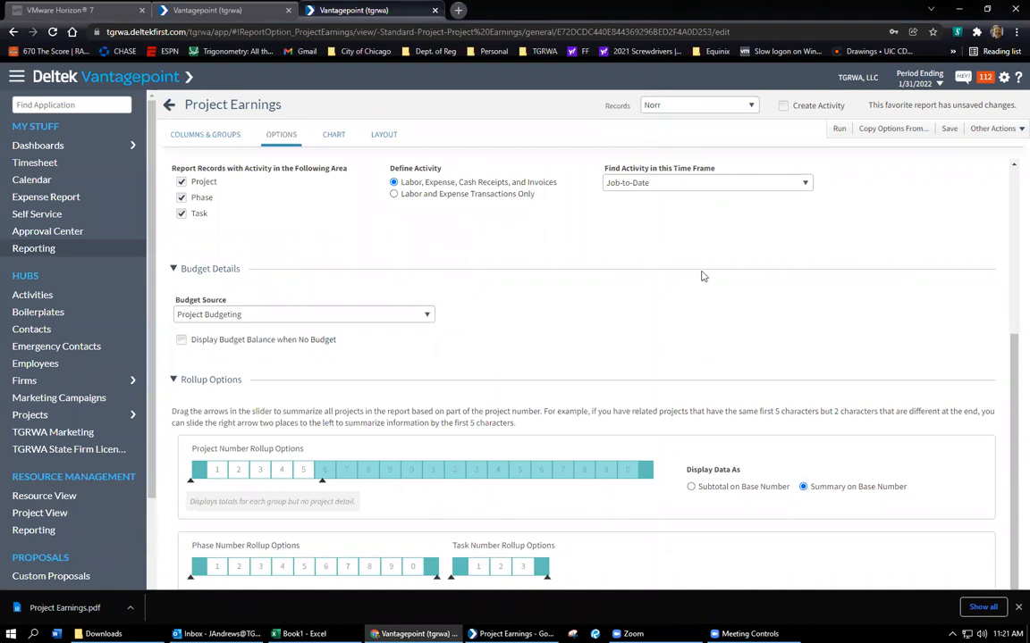
# Step: Set the rollup to Subtotal on Base Number, update the Project Profitability - Norr favorite, and return to the favorite reports
pyautogui.click(691, 486)
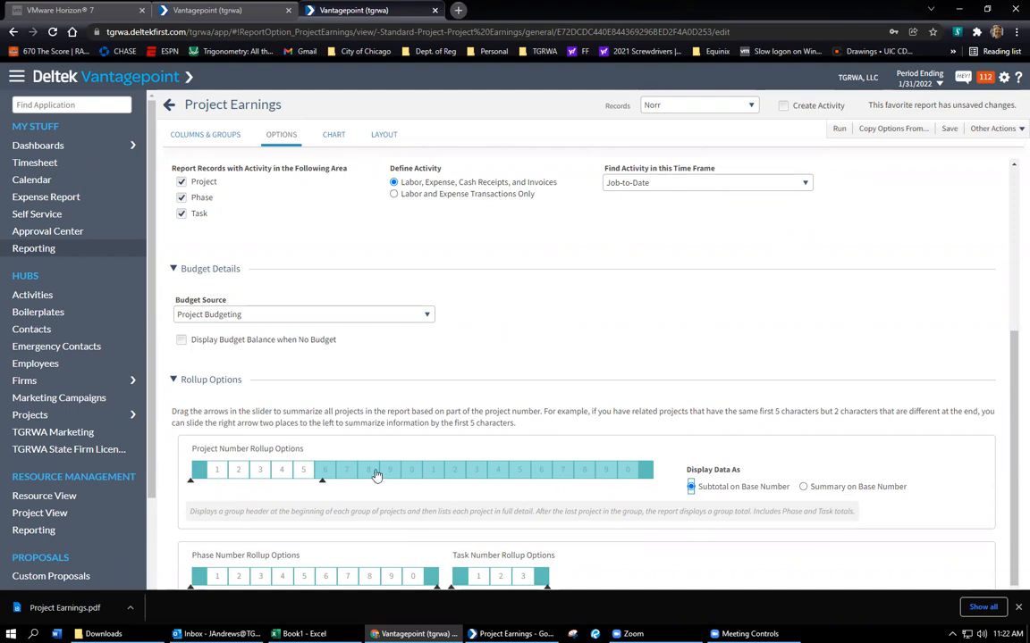
pyautogui.click(947, 130)
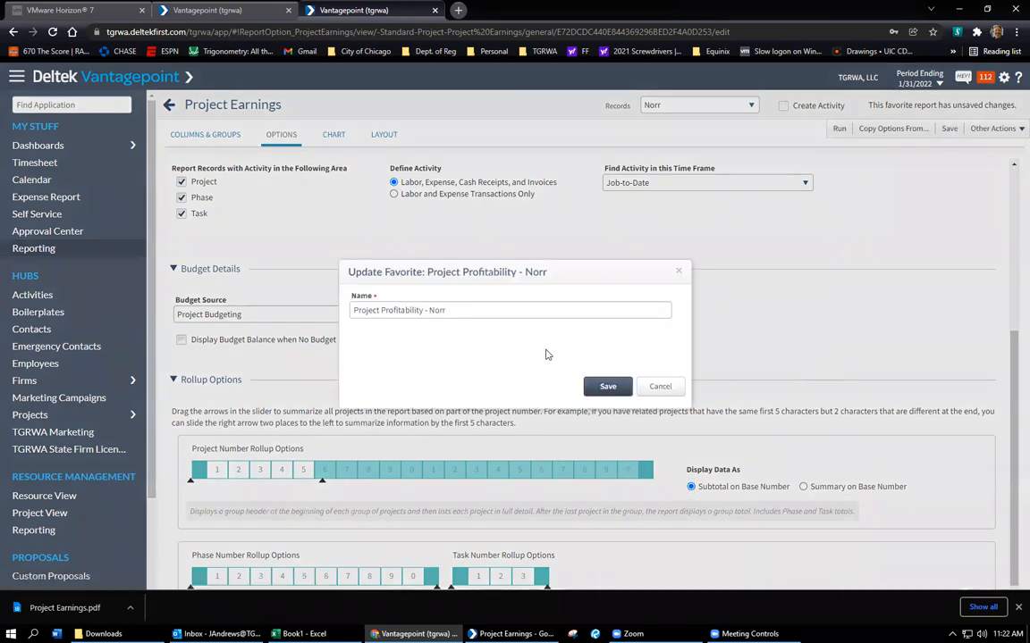
pyautogui.click(608, 386)
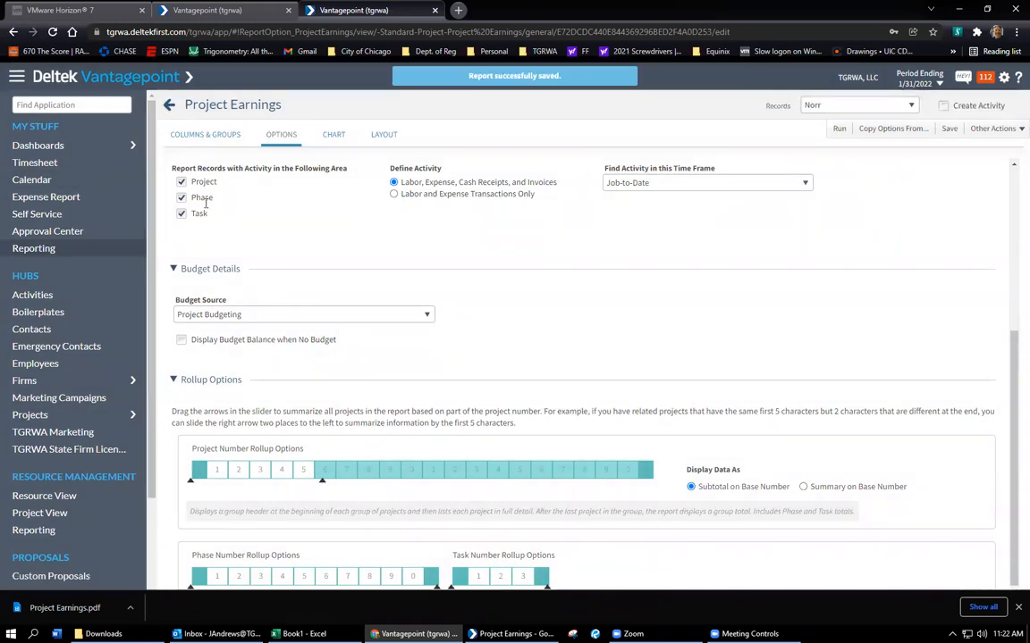
pyautogui.click(169, 111)
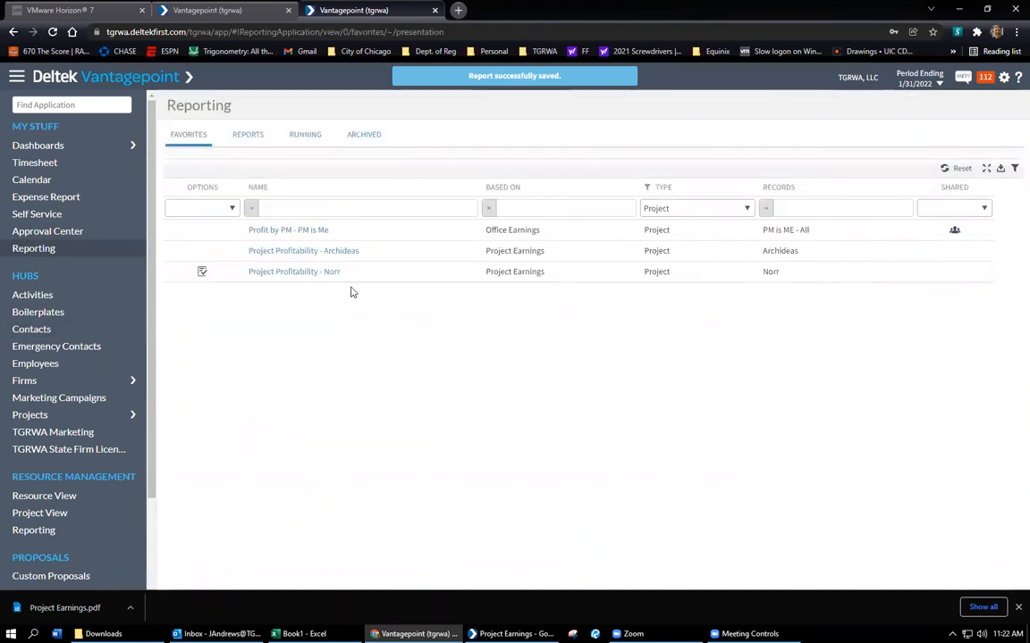
# Step: Run the Project Profitability - Norr favorite, close its viewer, and open the favorite's report settings
pyautogui.click(311, 275)
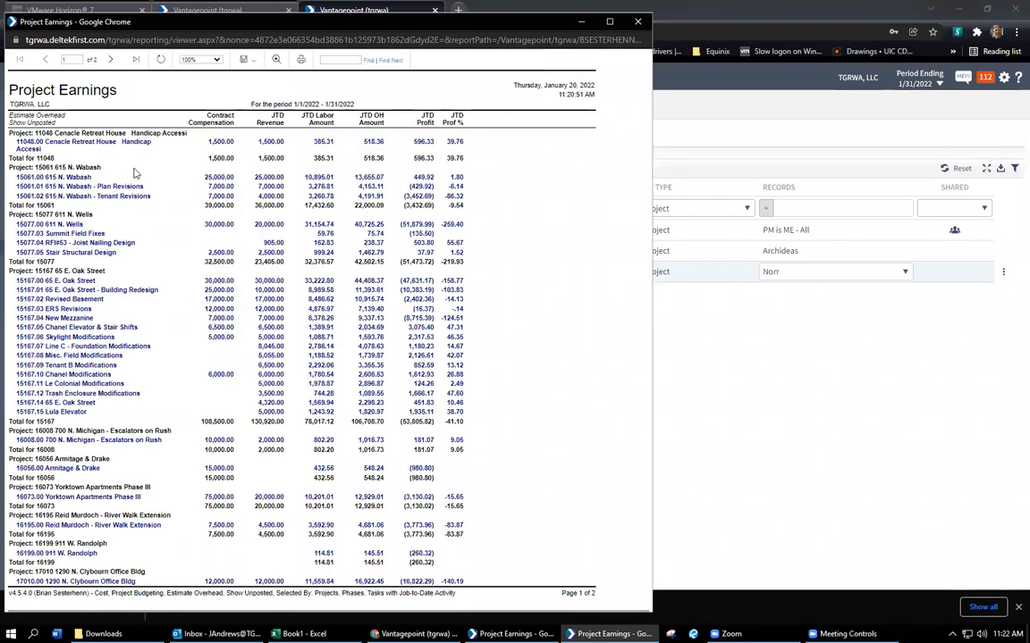
pyautogui.click(638, 21)
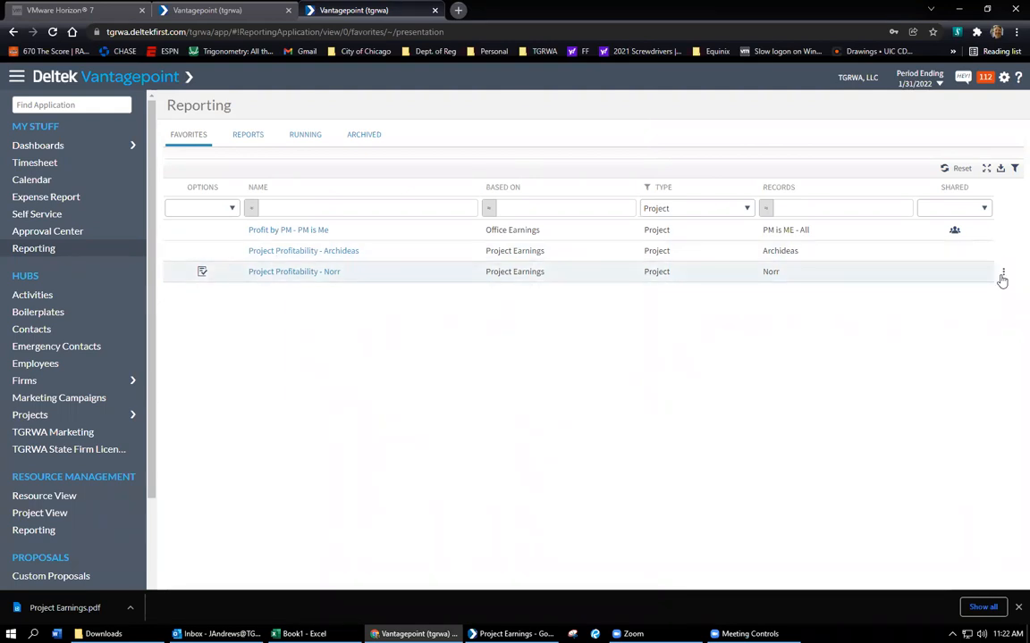
pyautogui.click(1002, 274)
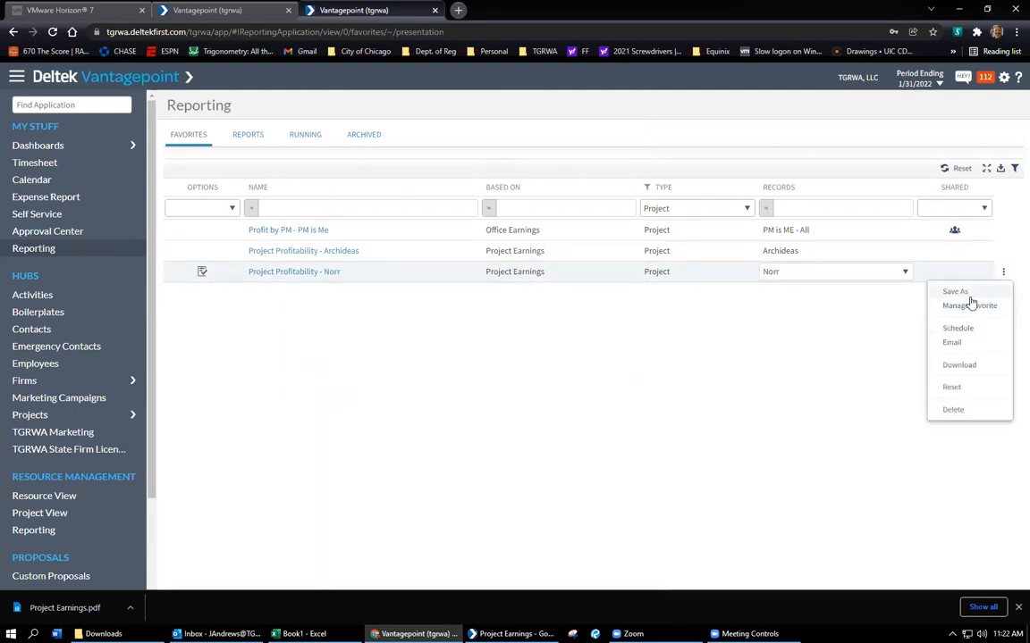
pyautogui.click(969, 304)
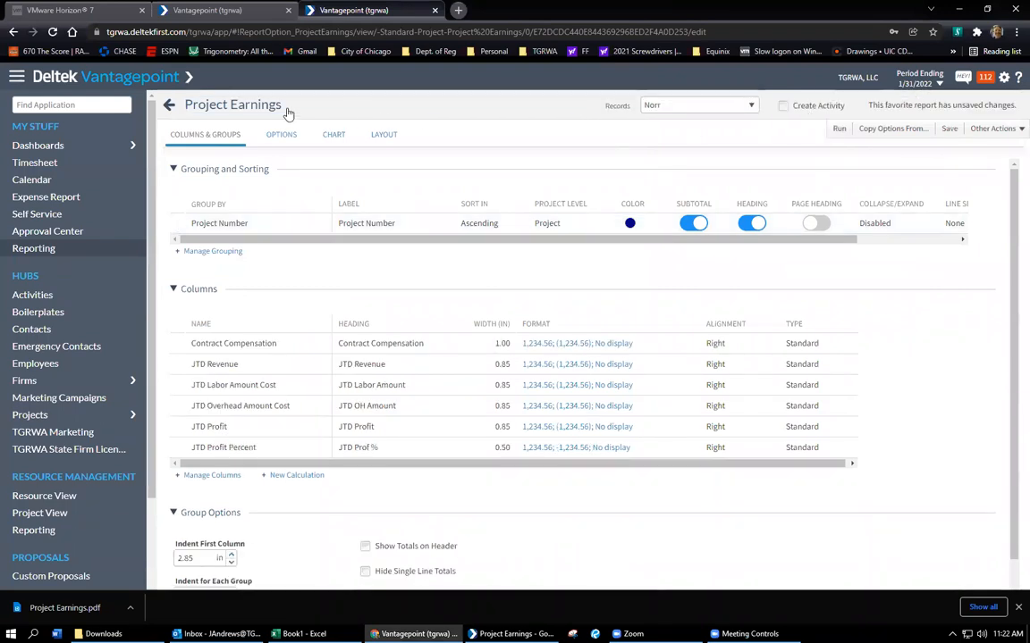
# Step: Open the Norr project search for editing and review the comparison operators available for the Project Number condition
pyautogui.click(676, 105)
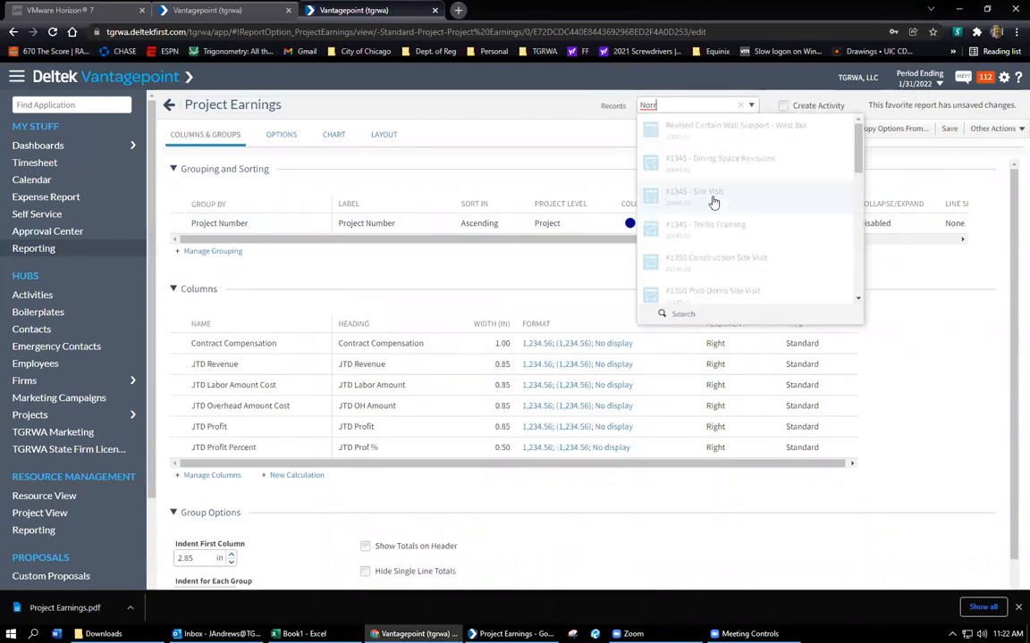
pyautogui.click(683, 314)
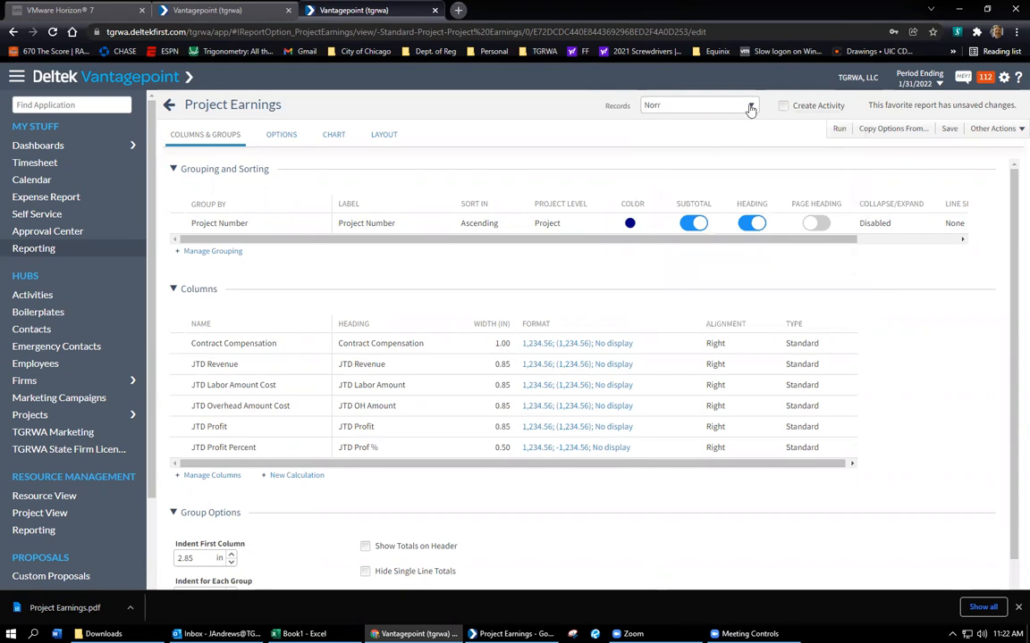
pyautogui.click(751, 108)
pyautogui.click(680, 314)
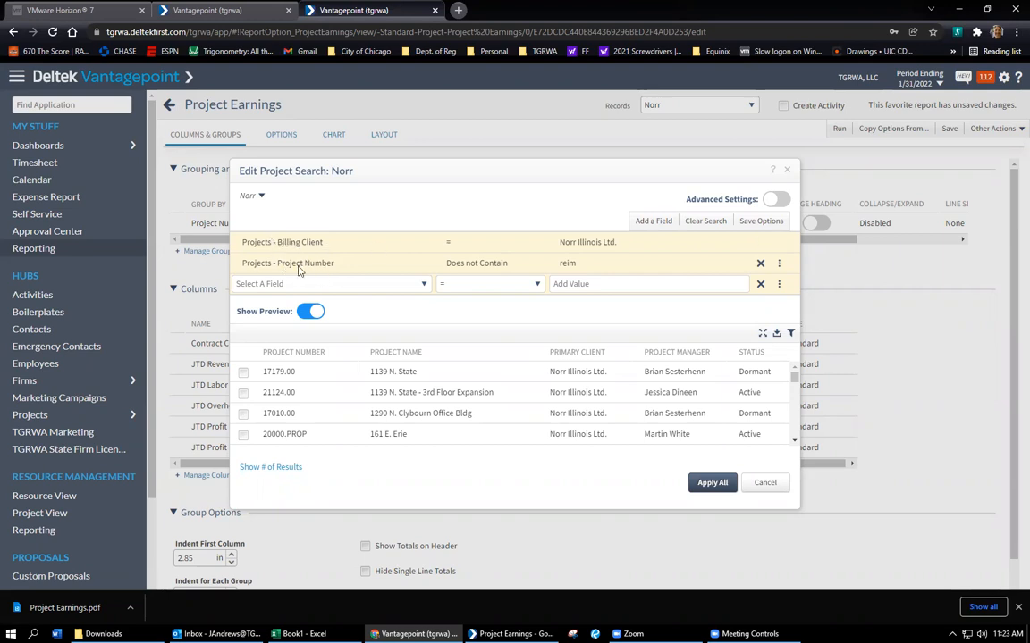
pyautogui.click(460, 263)
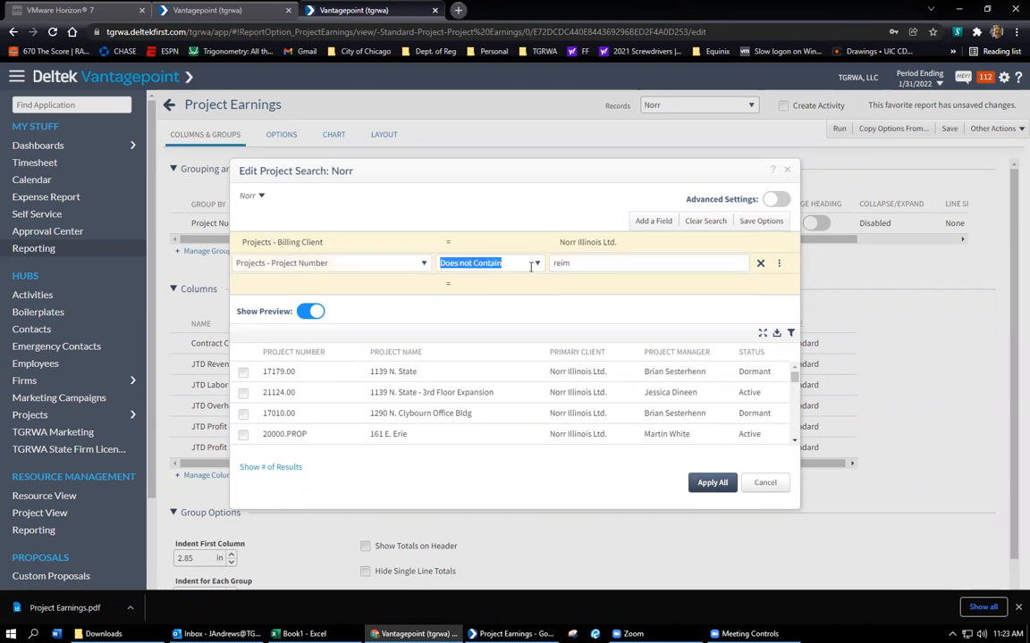
pyautogui.click(537, 263)
pyautogui.moveTo(658, 334)
pyautogui.mouseDown()
pyautogui.moveTo(658, 295)
pyautogui.moveTo(658, 325)
pyautogui.mouseUp()
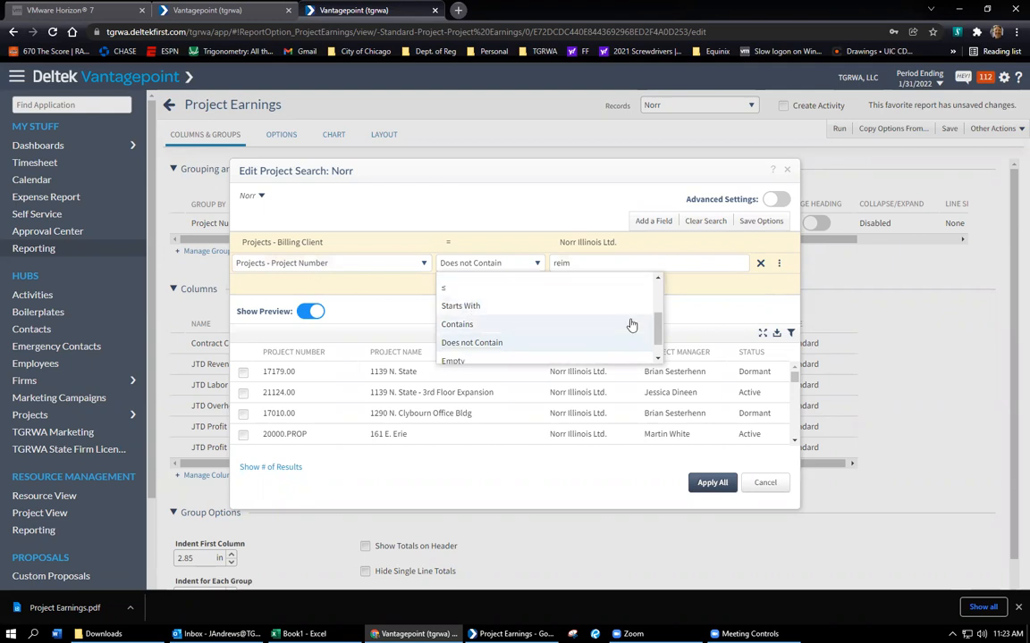
pyautogui.click(615, 328)
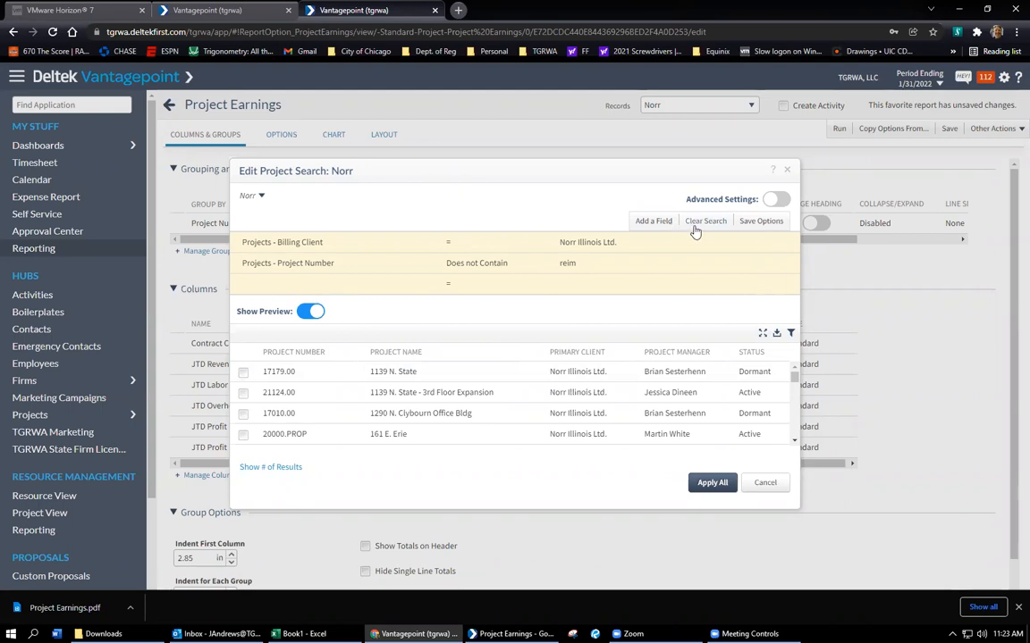
# Step: View the advanced settings of the Norr project search, switch them off again, and cancel the search edit
pyautogui.click(776, 200)
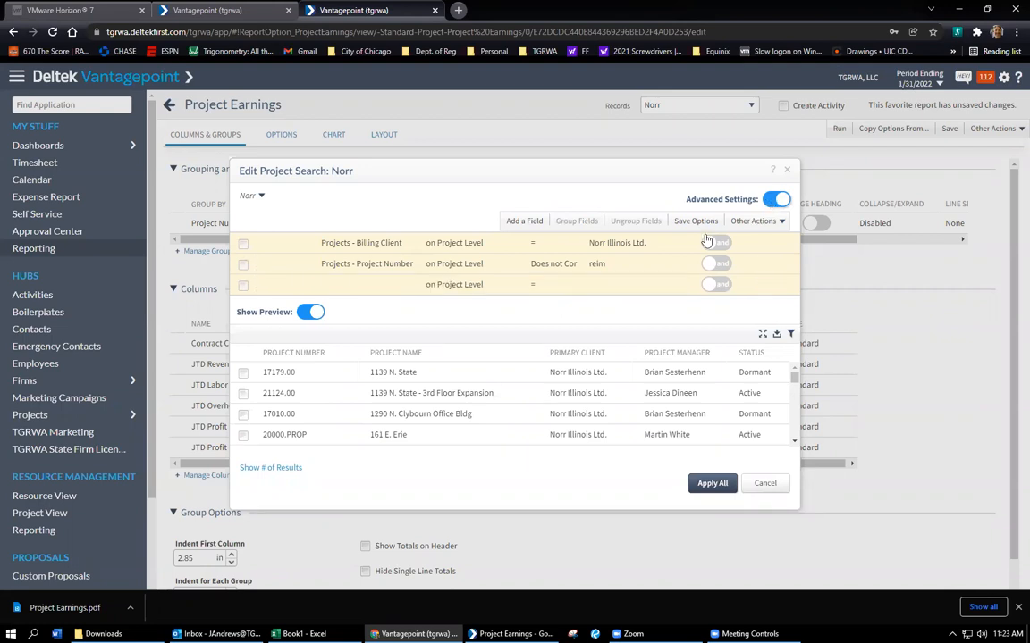
pyautogui.click(774, 201)
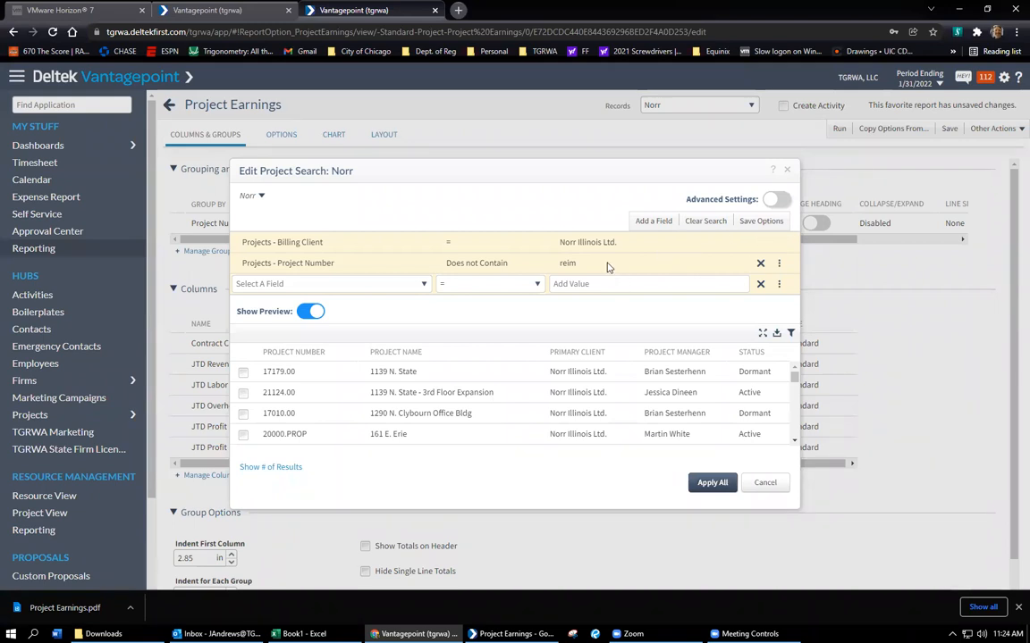
pyautogui.click(767, 484)
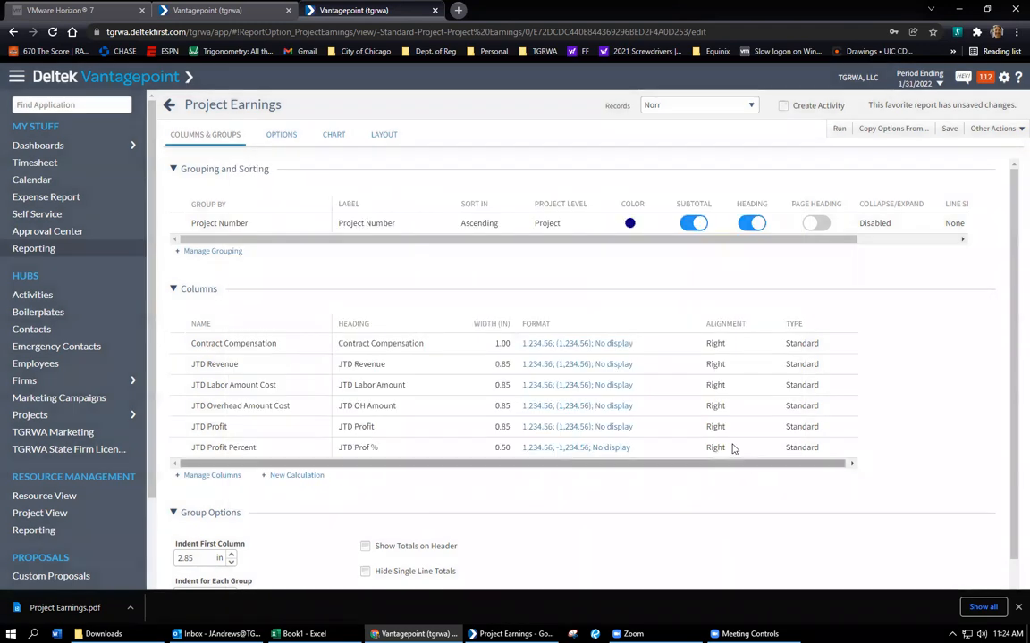
# Step: Retitle the report Project Earnings - Norr and save it under that name
pyautogui.click(310, 111)
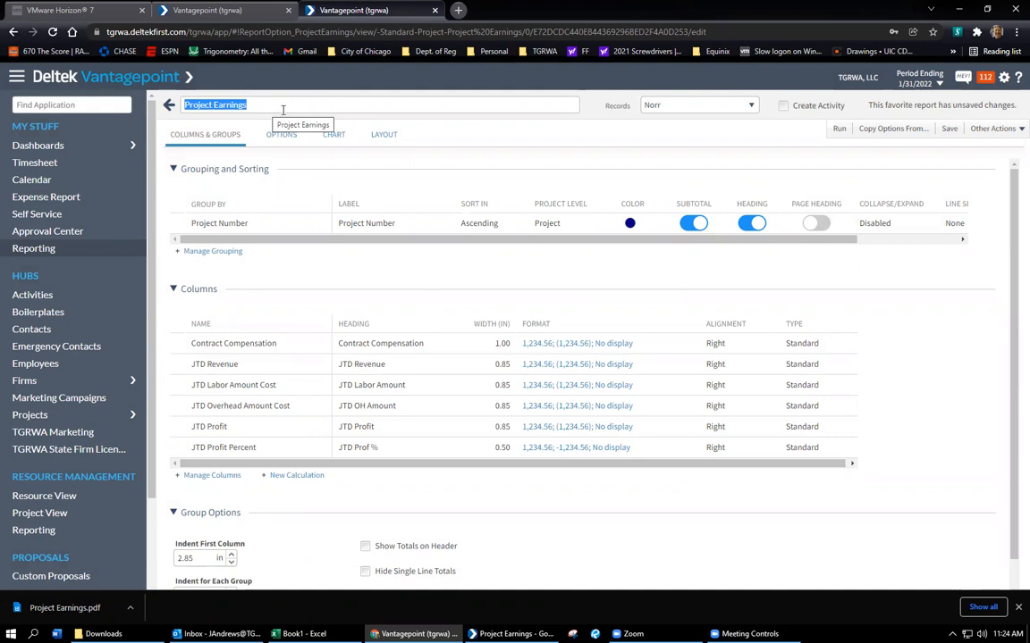
pyautogui.click(282, 109)
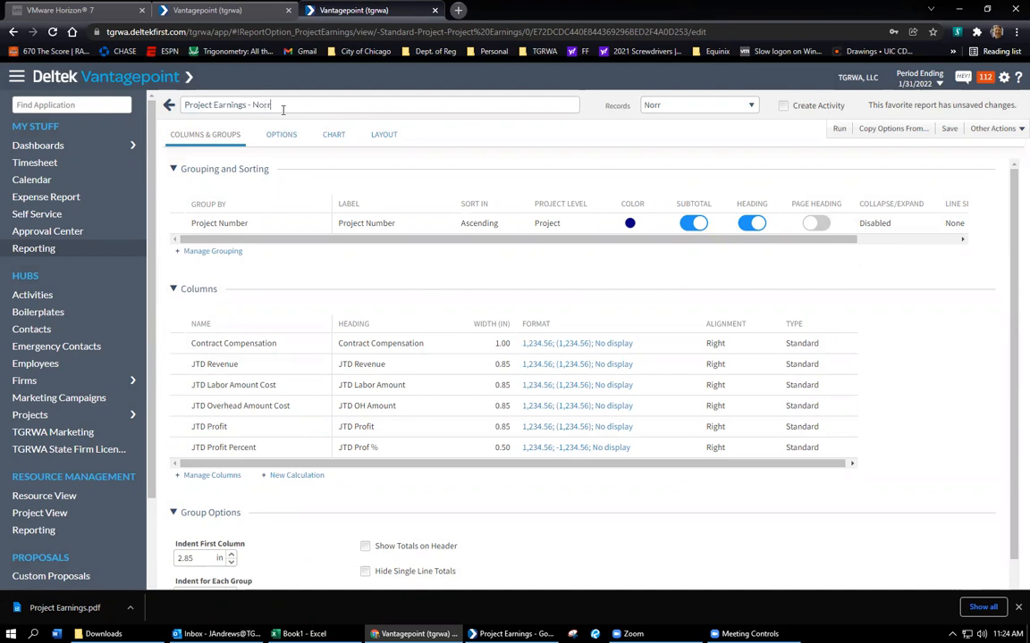
pyautogui.click(949, 129)
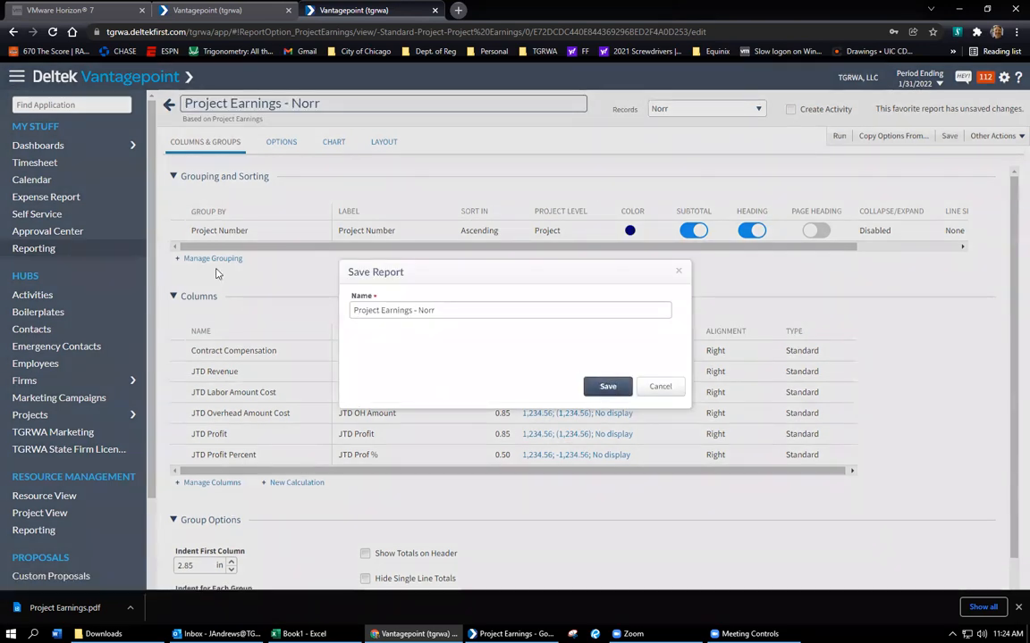
pyautogui.press('Return')
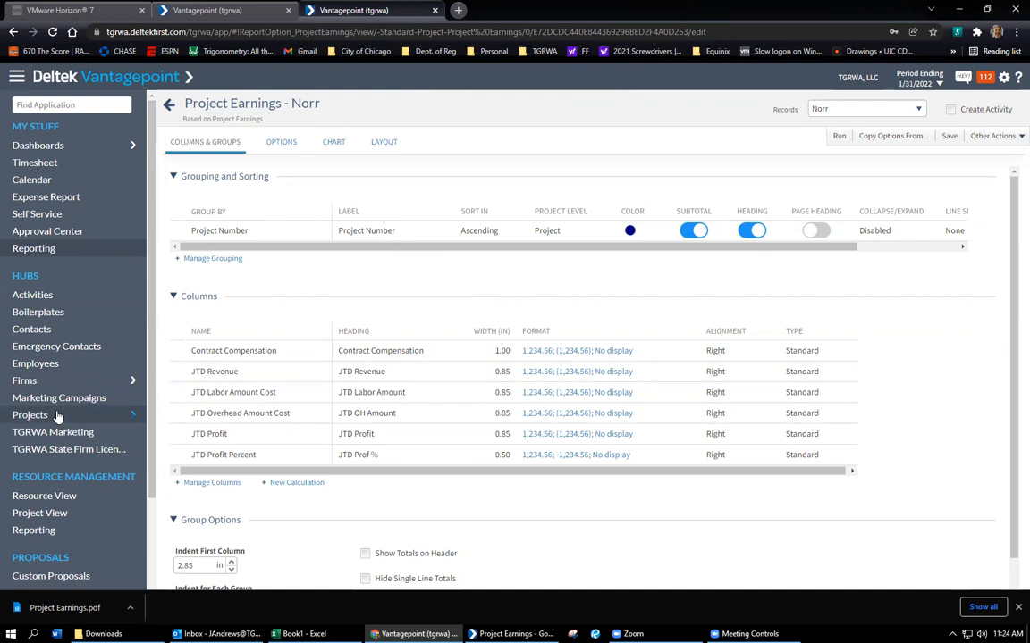
# Step: Open Contract Management in the Projects hub and look up project 18132.00
pyautogui.click(30, 415)
pyautogui.click(67, 227)
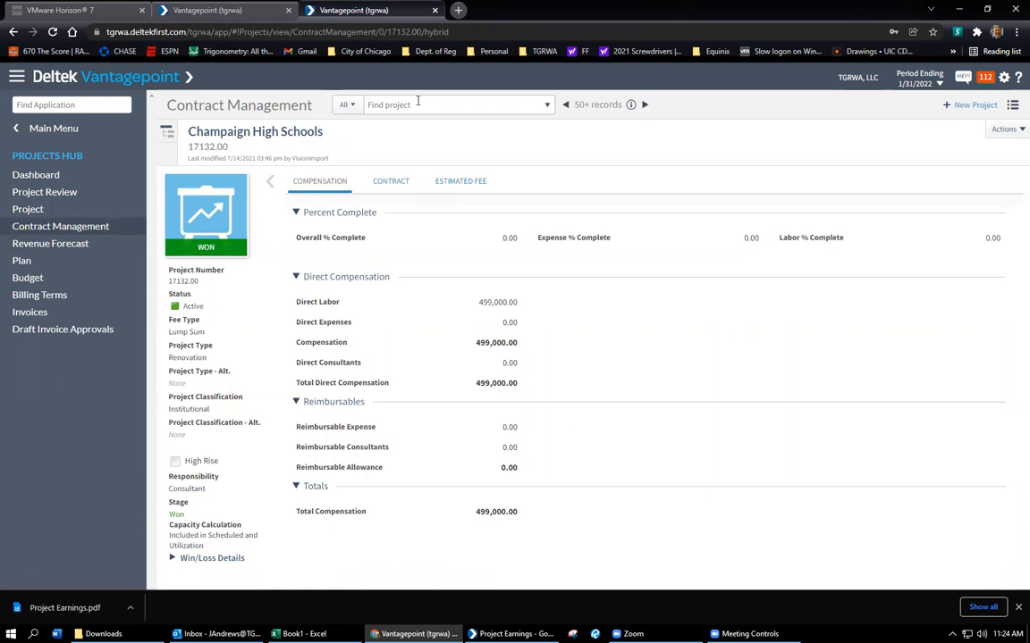
pyautogui.write('18')
pyautogui.write('132.00')
pyautogui.press('Return')
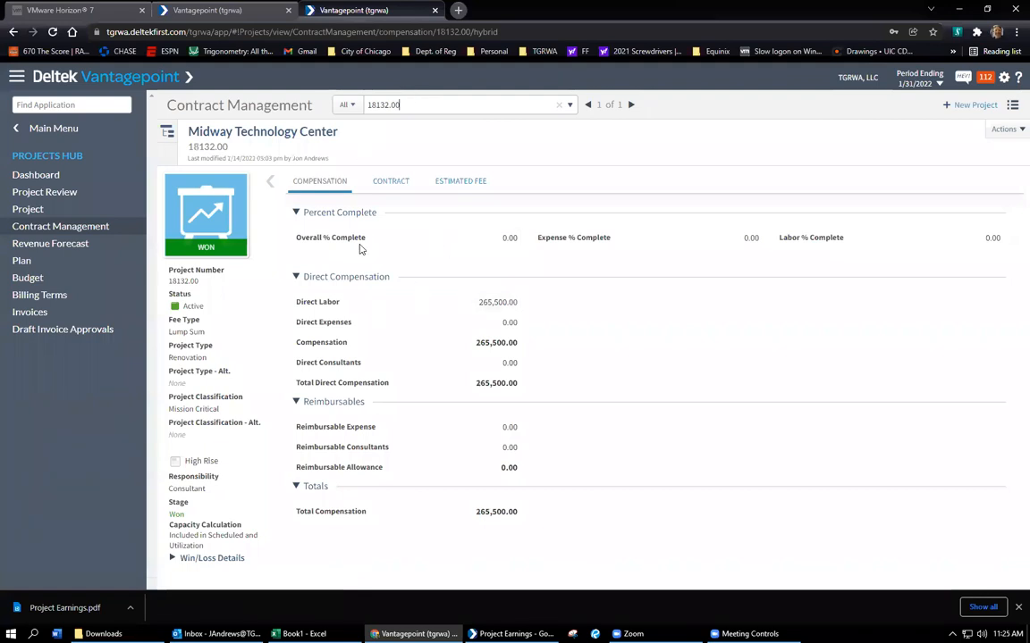
# Step: Examine project 18132.00's contract amounts, phase breakdown and contract totals, and compare them with its compensation figures
pyautogui.click(383, 184)
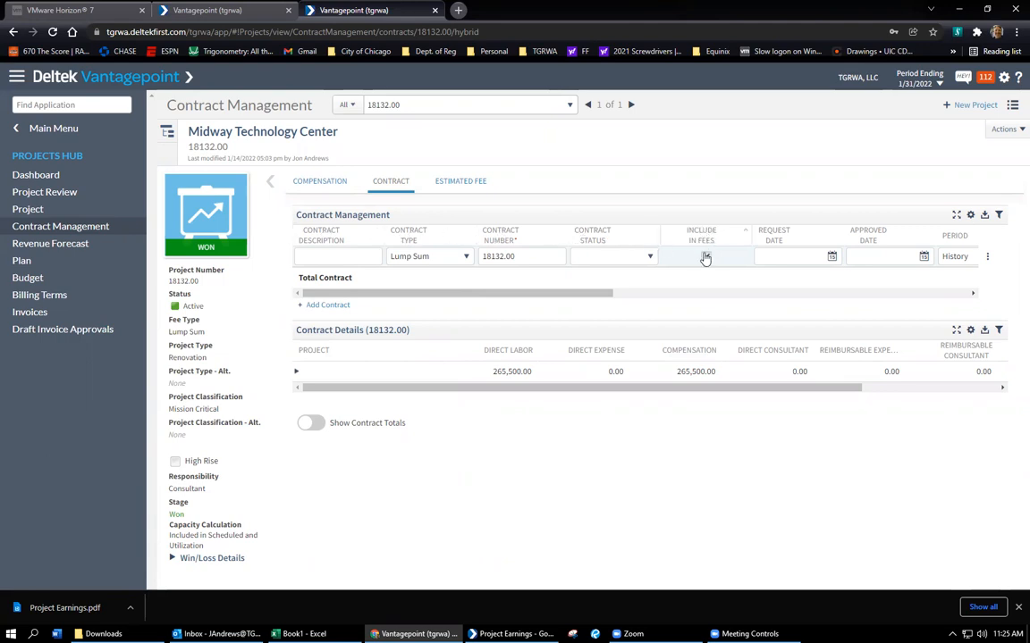
pyautogui.moveTo(575, 294); pyautogui.dragTo(759, 298)
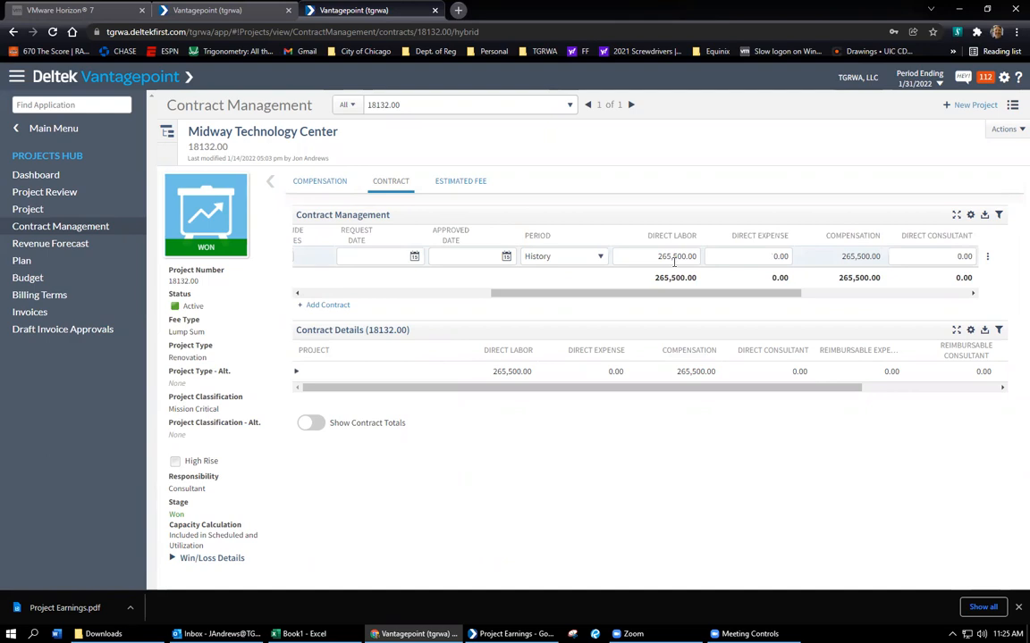
pyautogui.click(317, 181)
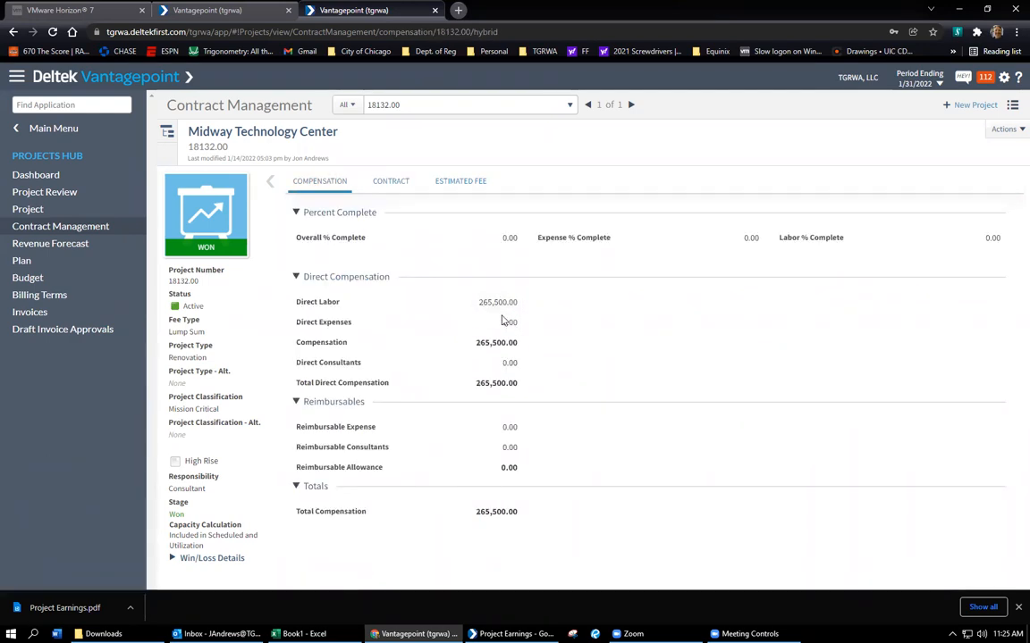
pyautogui.click(393, 192)
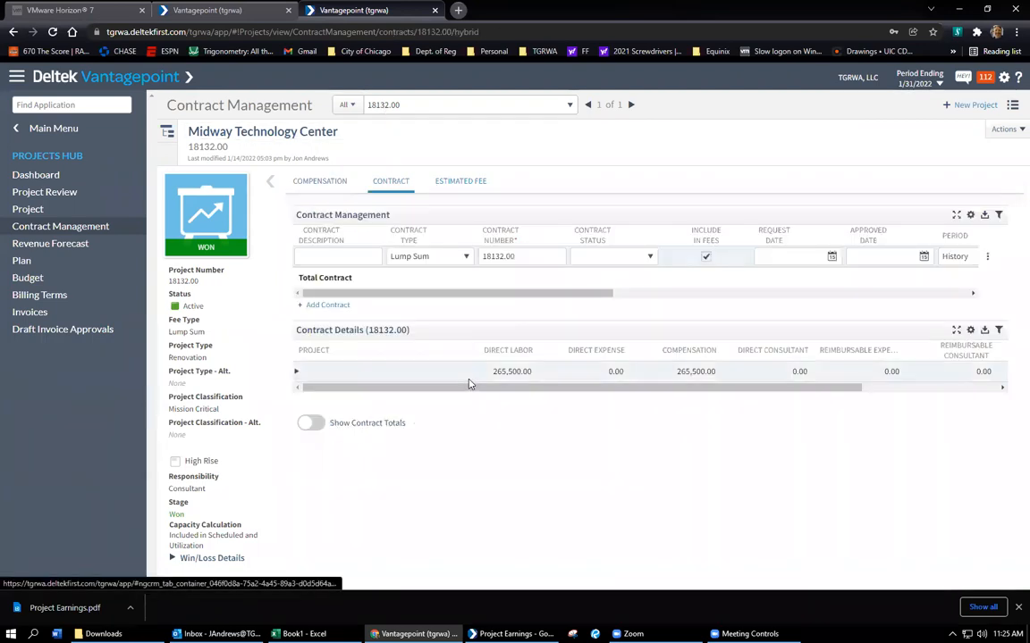
pyautogui.click(313, 425)
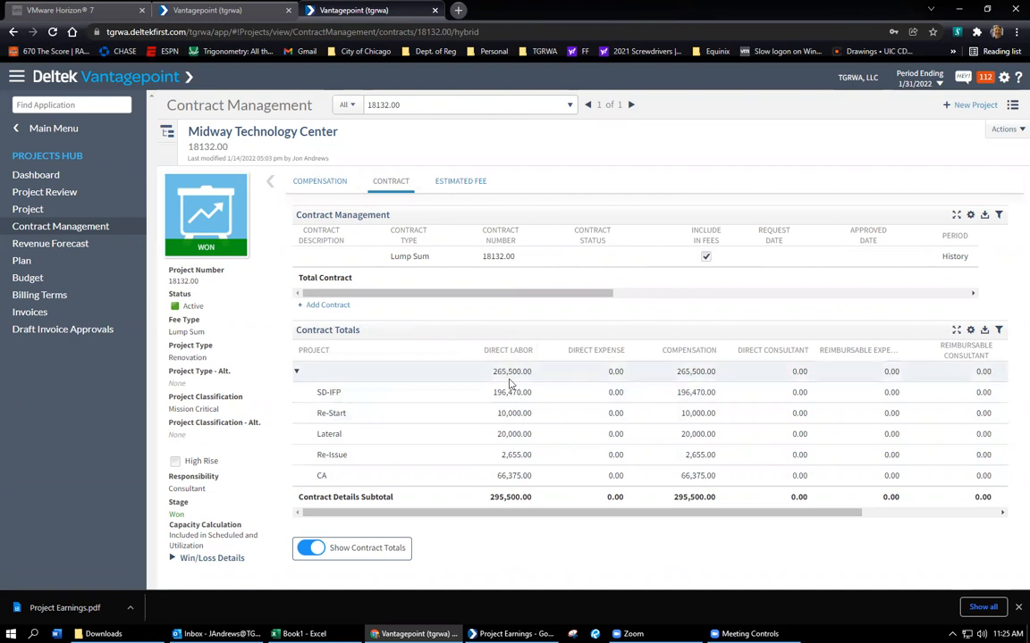
pyautogui.click(310, 548)
pyautogui.click(319, 182)
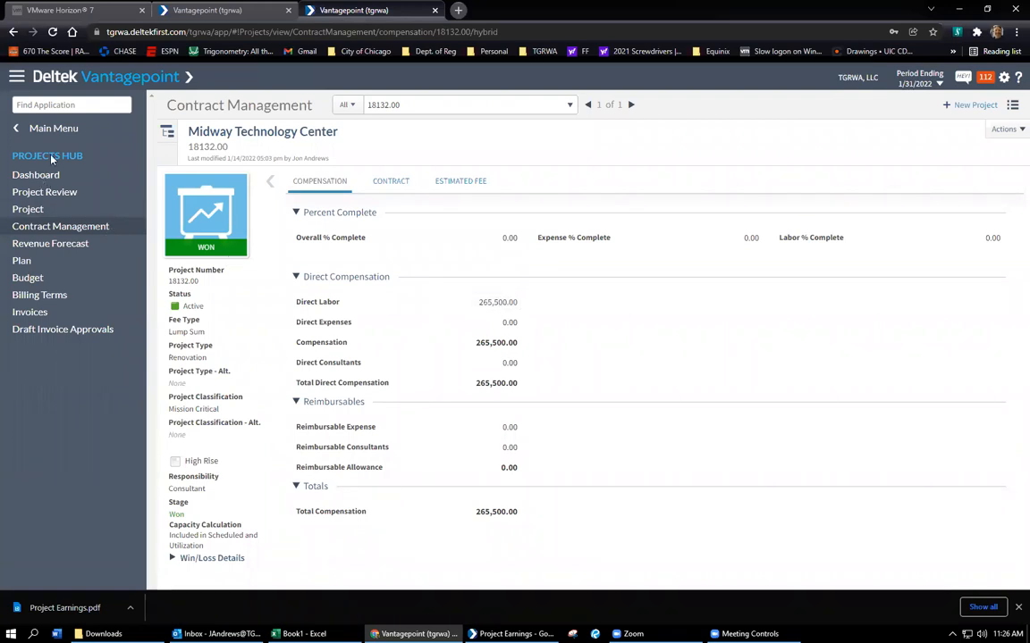
# Step: Open the billing terms of project 18132.00, check its fees and fee billing phases, and leave the Projects hub
pyautogui.click(64, 302)
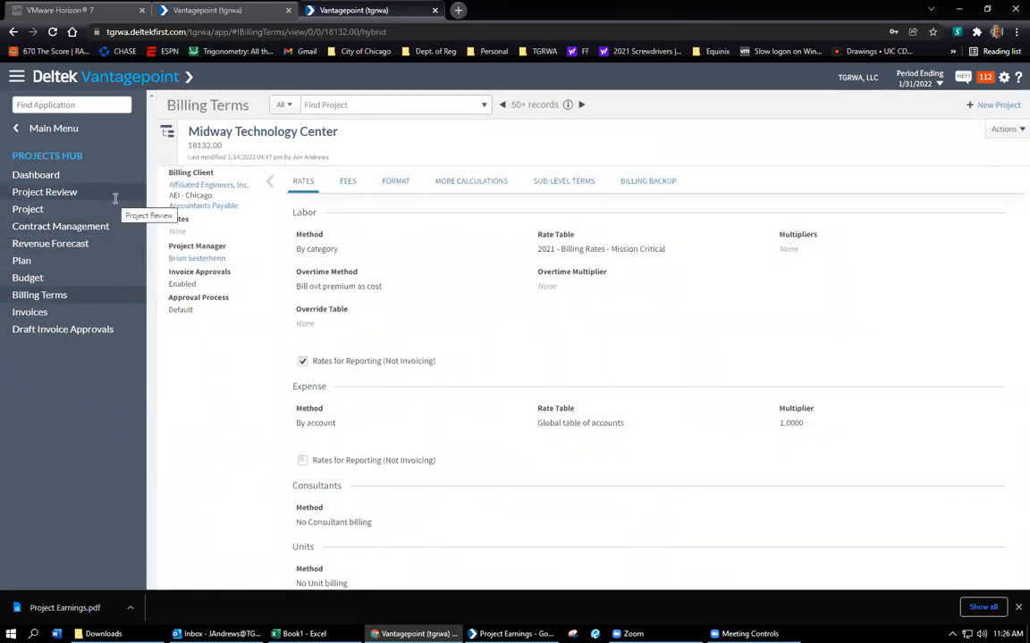
pyautogui.click(348, 180)
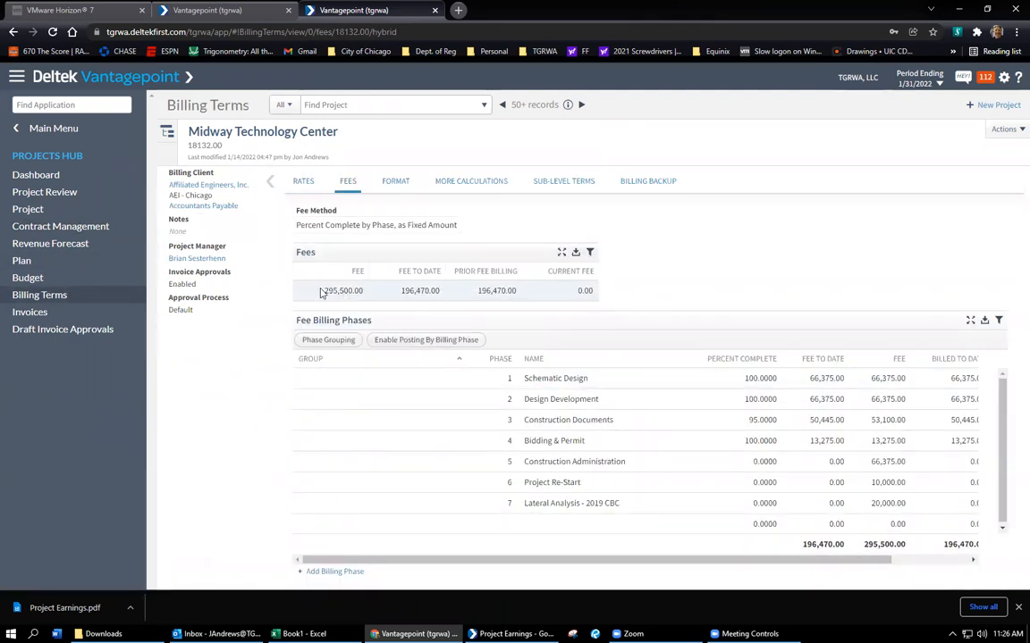
pyautogui.click(52, 128)
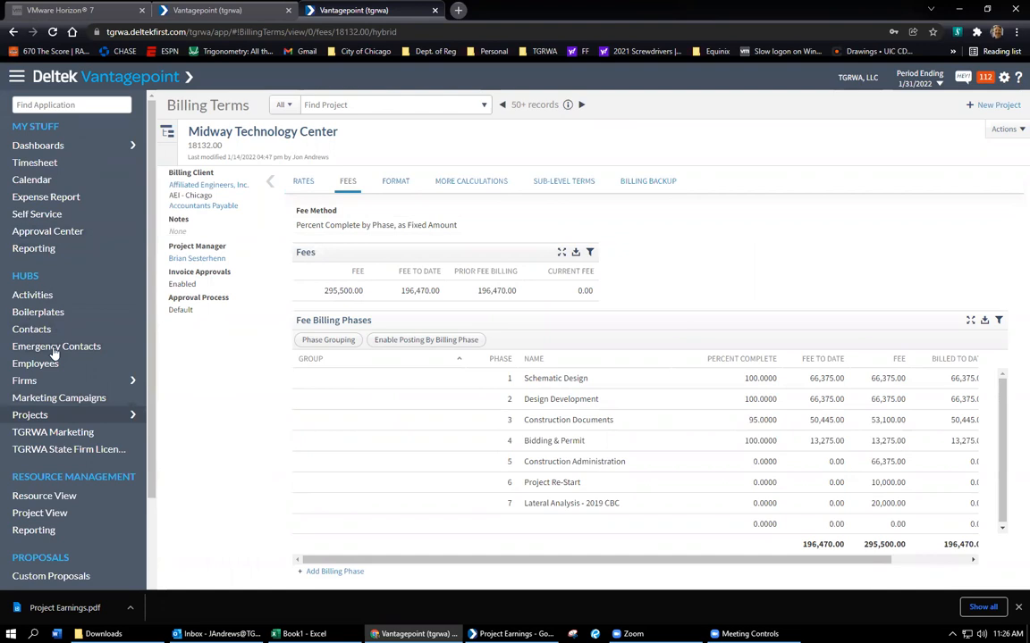
# Step: Return to Reporting and open the Project Profitability - Norr favorite's settings at its activity basis options
pyautogui.click(36, 250)
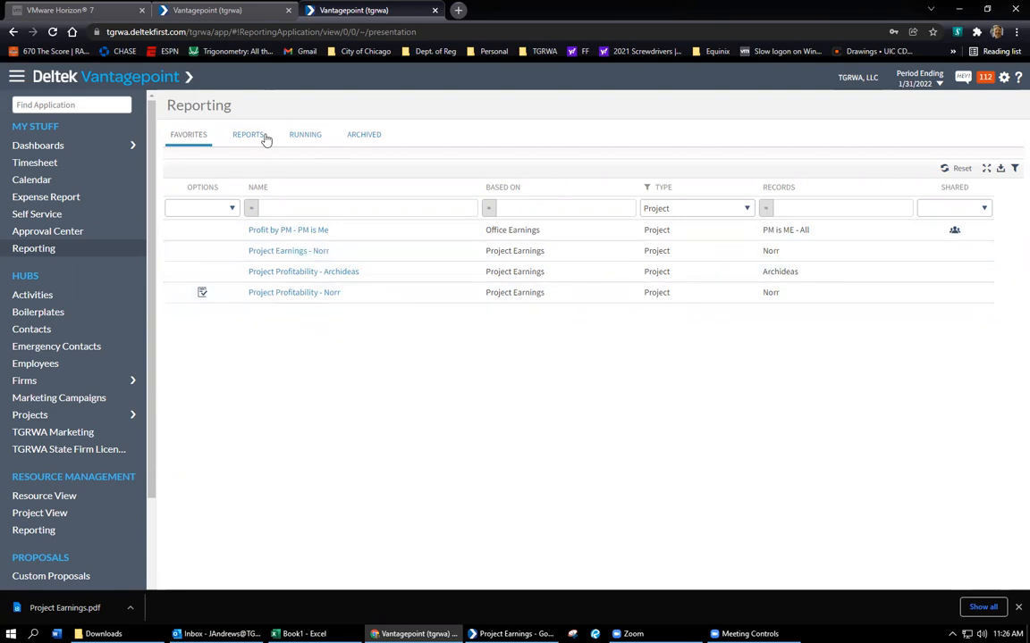
pyautogui.click(202, 294)
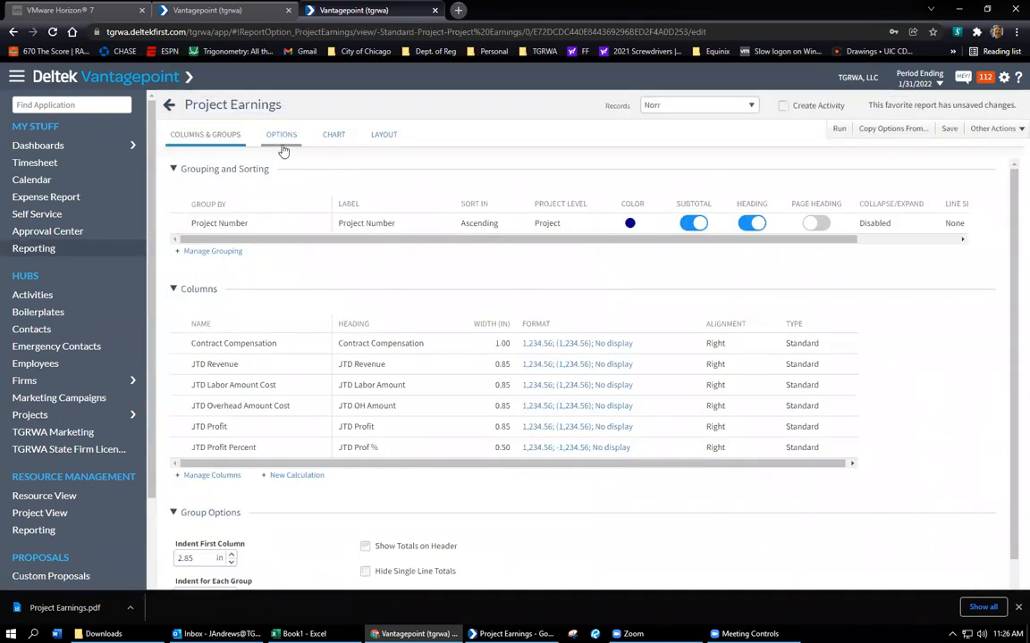
pyautogui.click(282, 136)
pyautogui.scroll(-2, 547, 384)
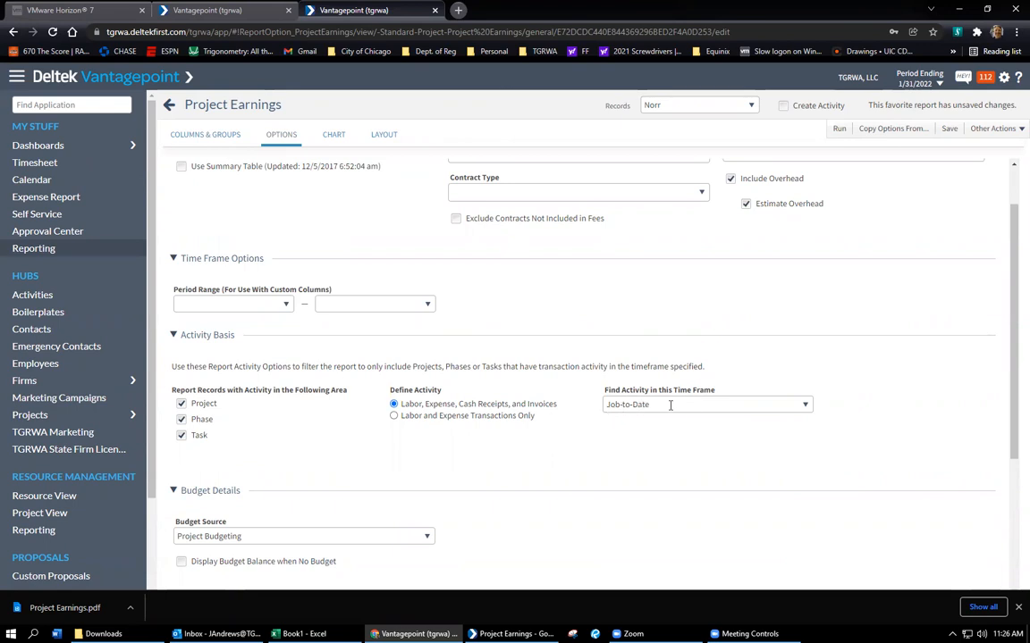
# Step: Set the report's activity time frame to Year-to-Date, run the report, and close the preview after reviewing it
pyautogui.click(738, 404)
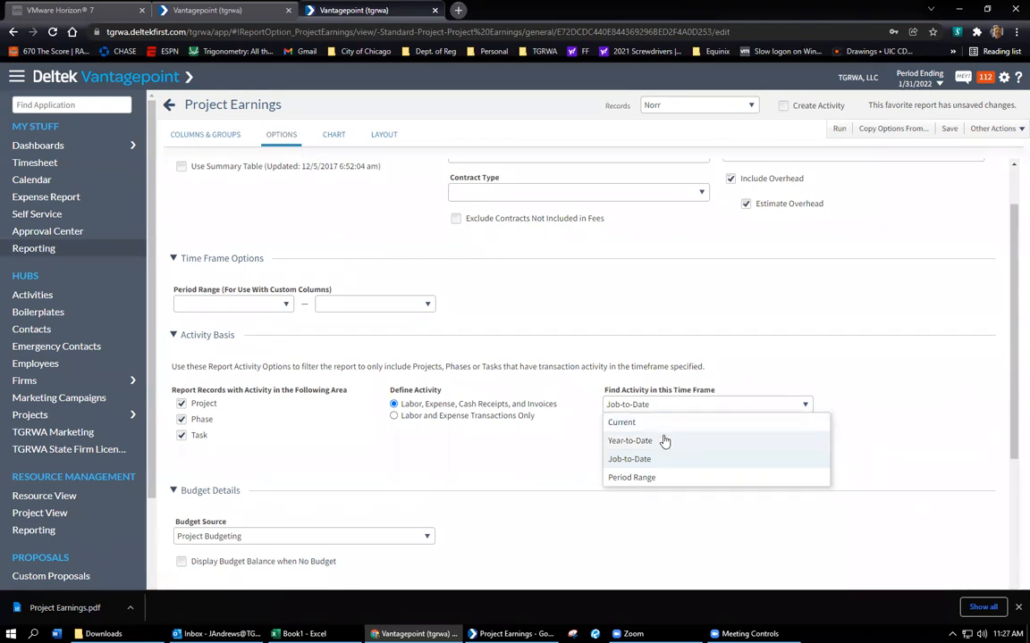
pyautogui.click(541, 450)
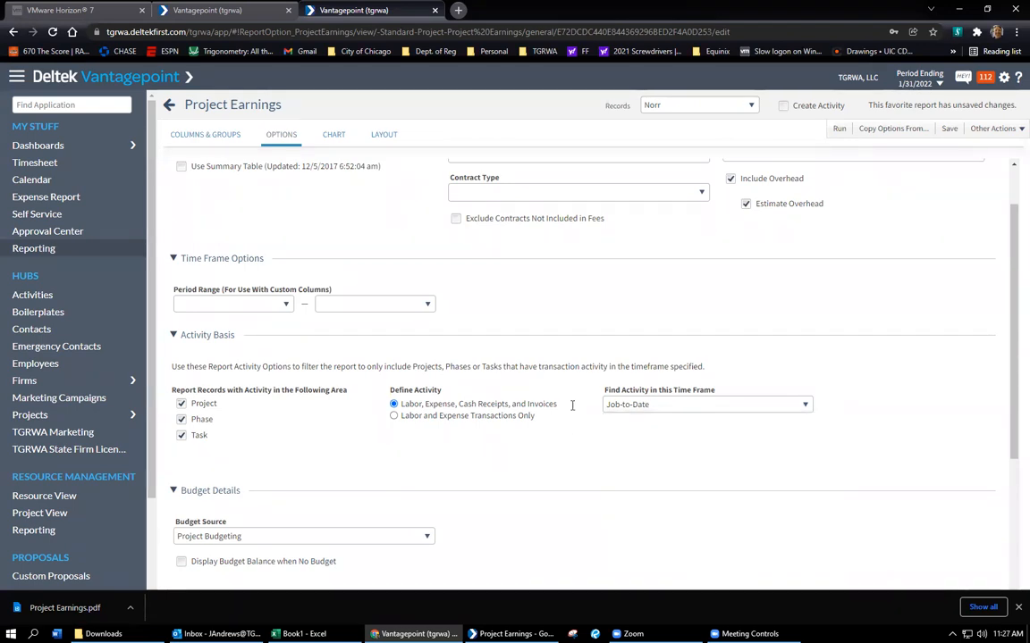
pyautogui.click(808, 408)
pyautogui.click(664, 443)
pyautogui.click(841, 130)
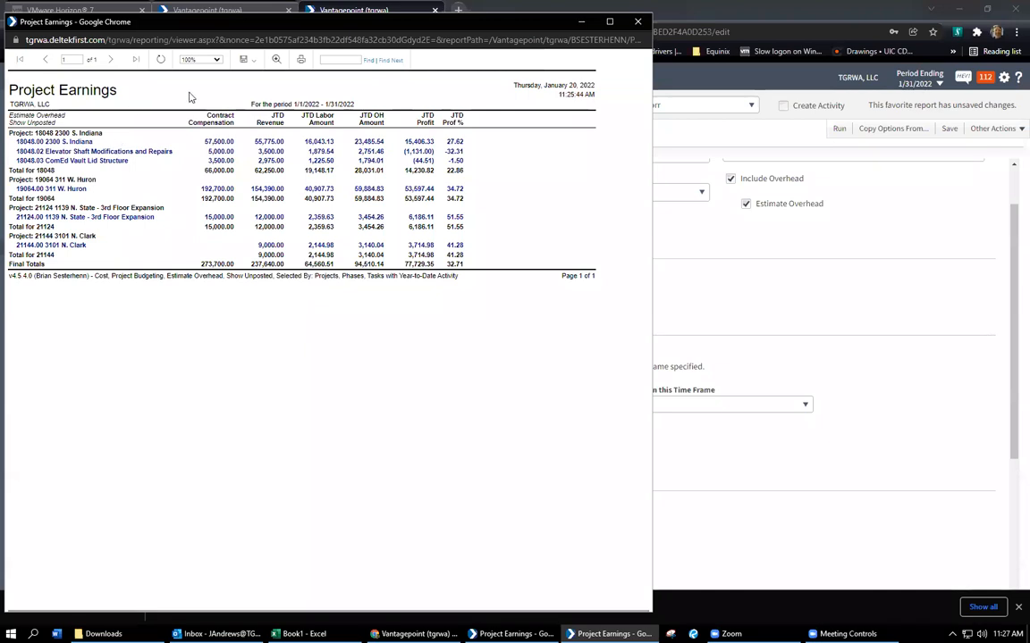
pyautogui.click(637, 20)
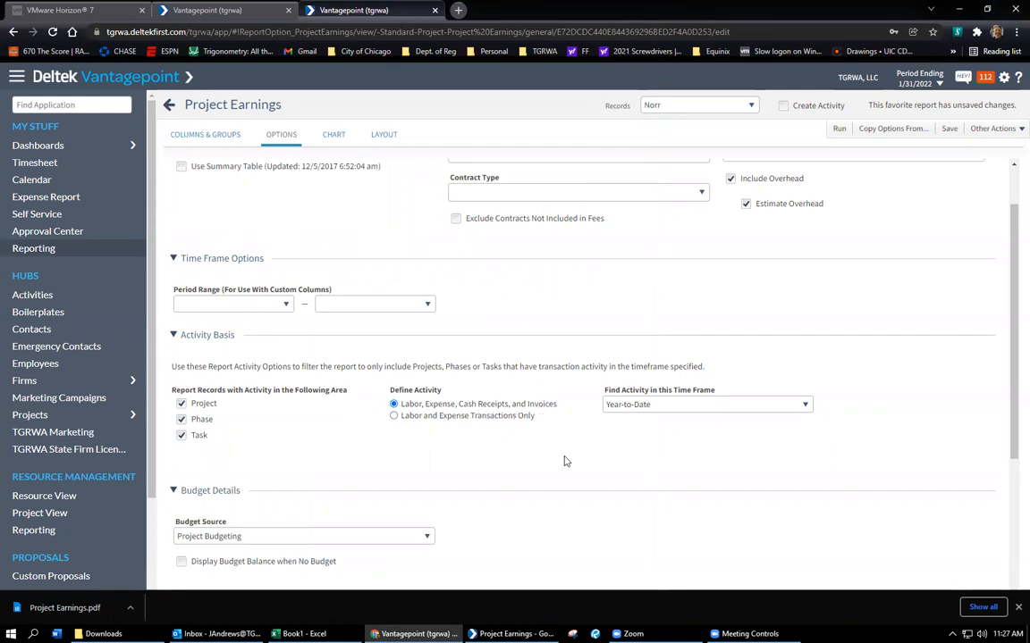
# Step: Define activity as Labor and Expense Transactions Only, run the report again, and close the preview after reviewing it
pyautogui.click(423, 419)
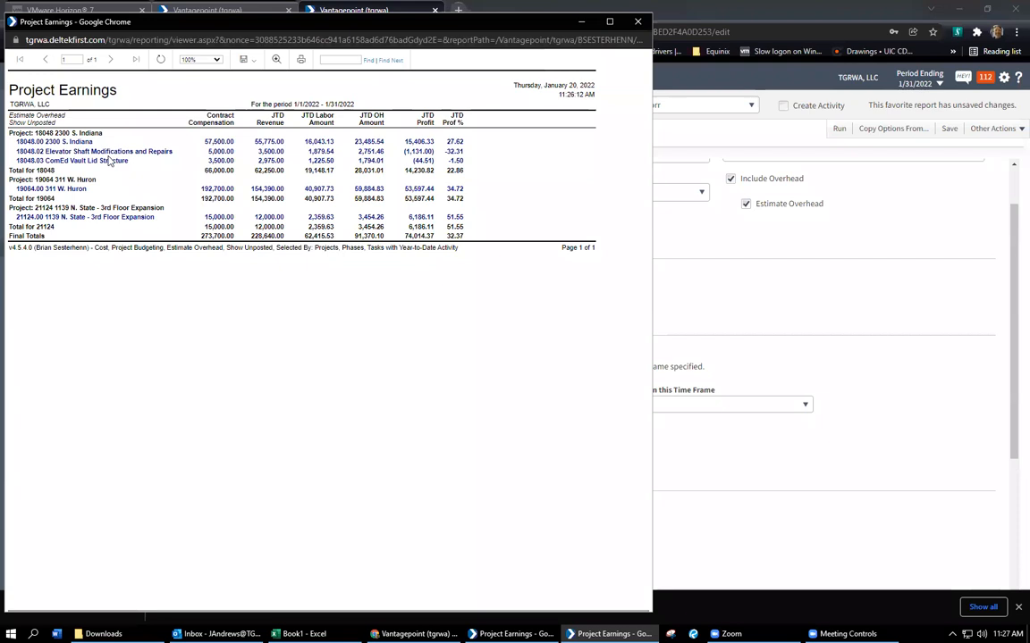
pyautogui.click(634, 27)
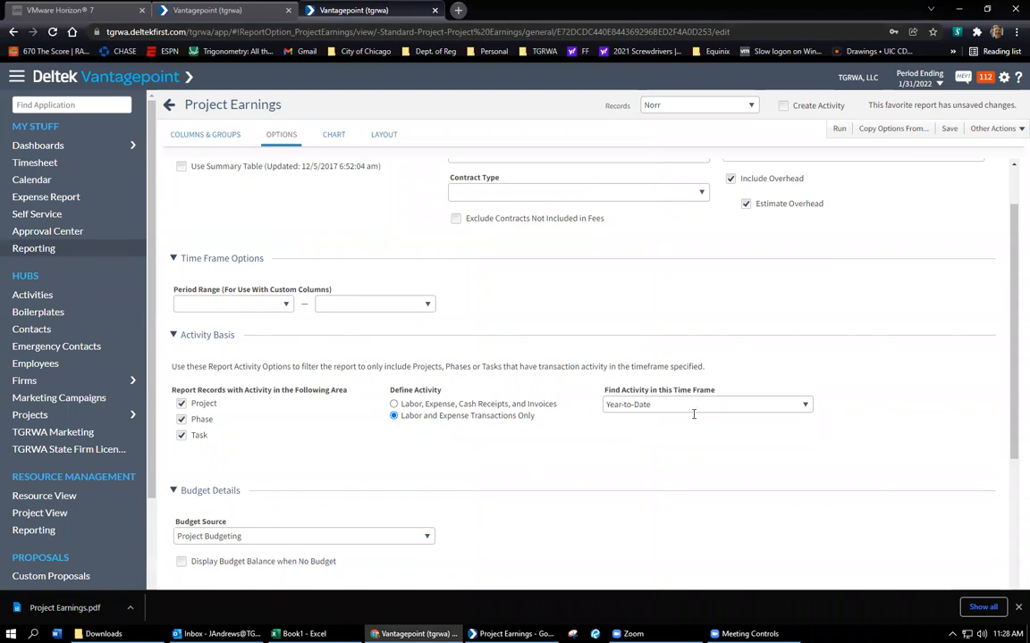
# Step: Examine the choices available for the report's Report At basis and its activity time frame, leaving both settings as they are
pyautogui.scroll(2, 565, 372)
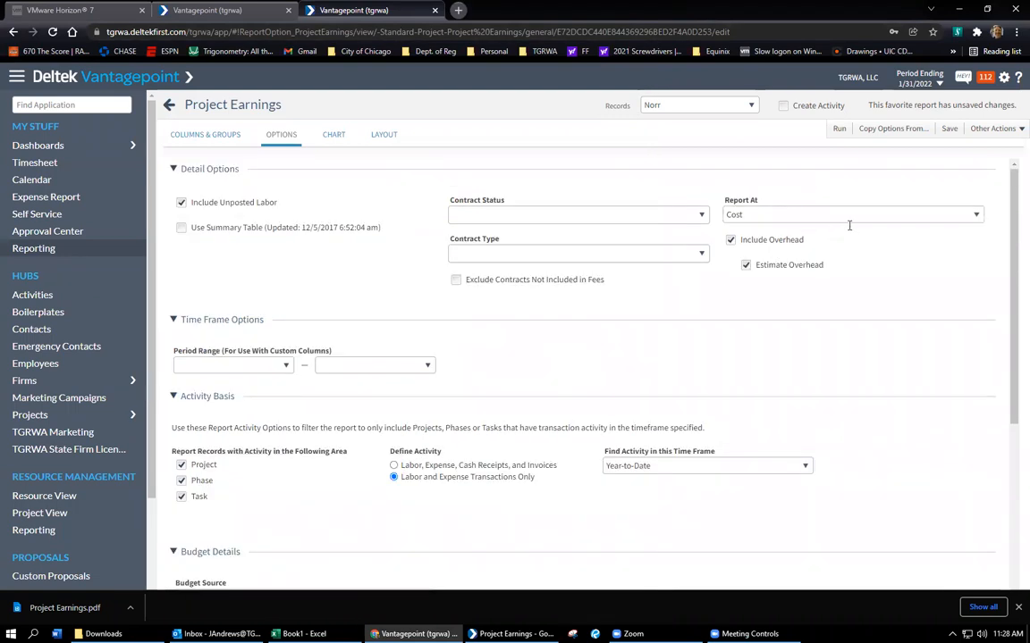
pyautogui.click(975, 217)
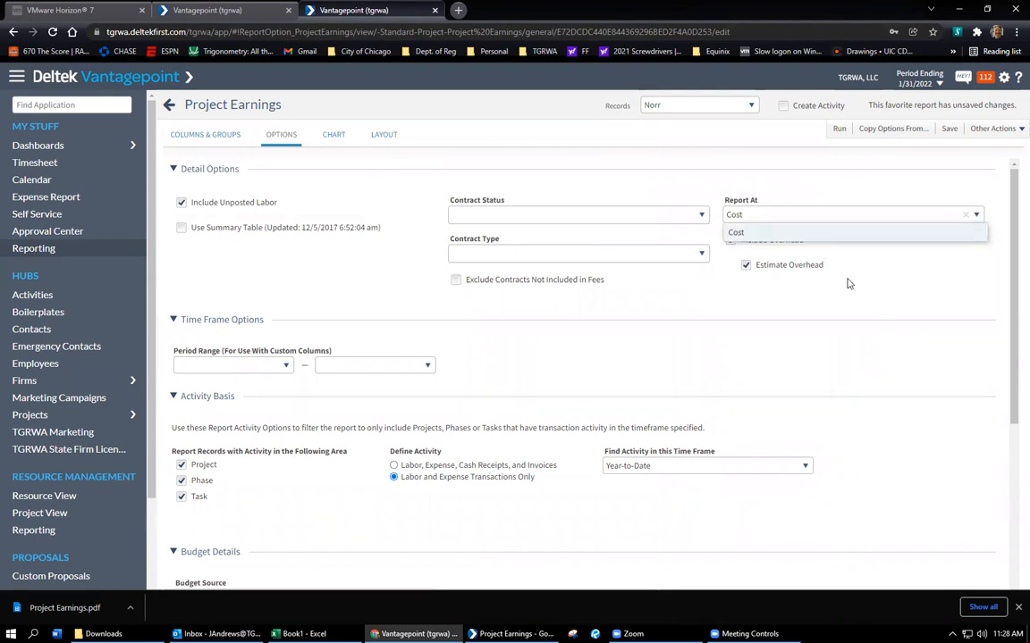
pyautogui.click(976, 216)
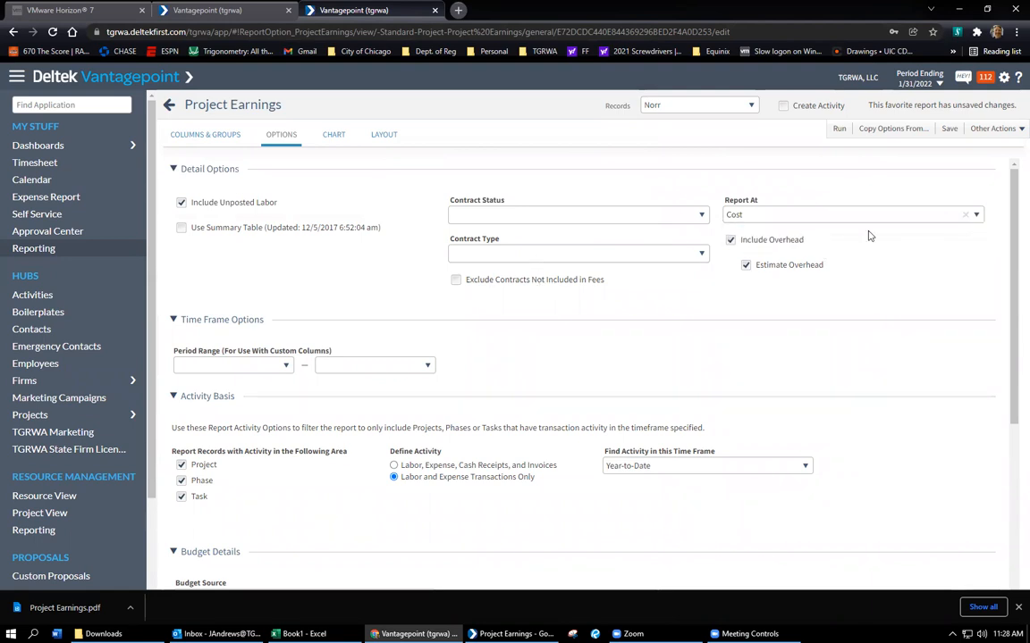
pyautogui.click(975, 216)
pyautogui.click(910, 262)
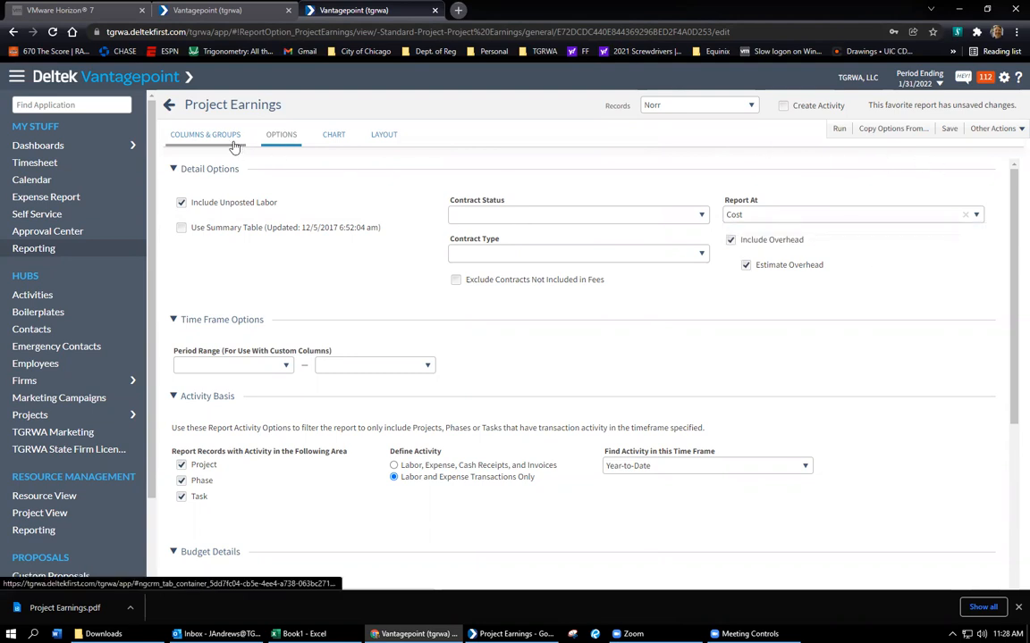
pyautogui.scroll(-2, 434, 476)
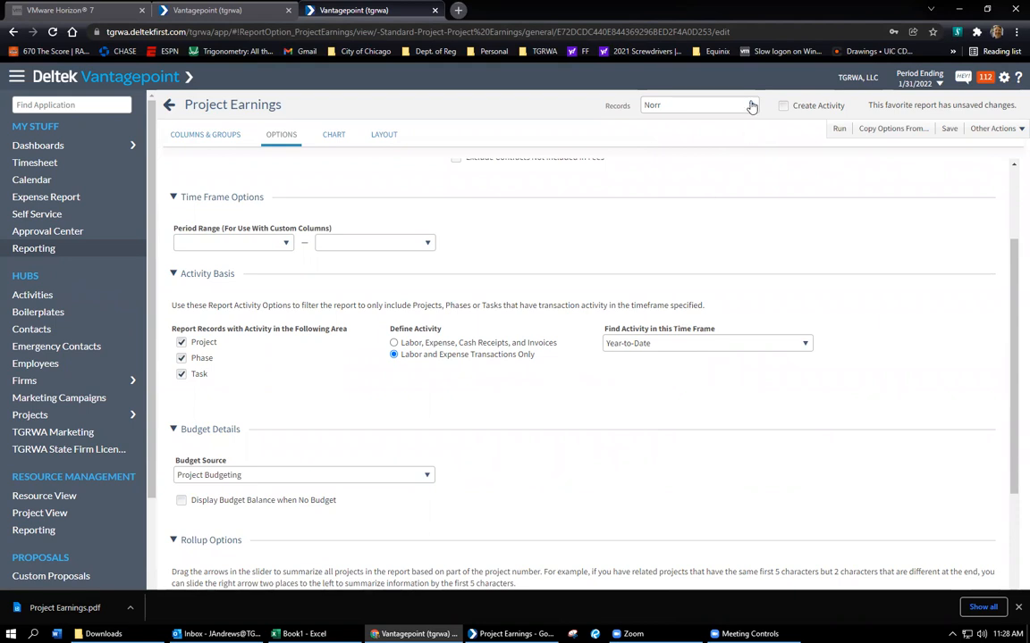
pyautogui.click(802, 342)
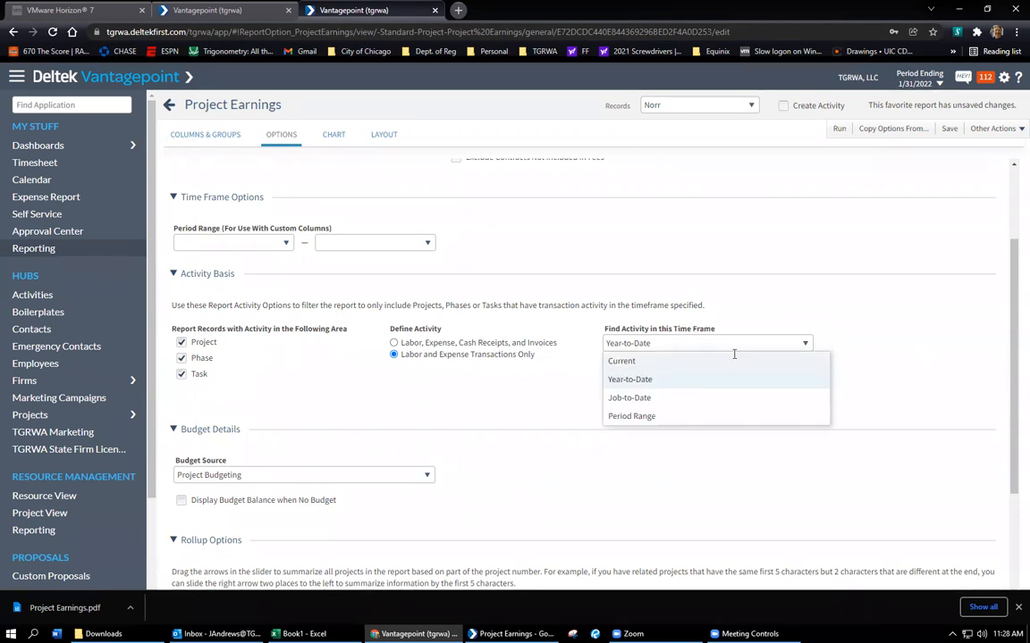
pyautogui.click(531, 385)
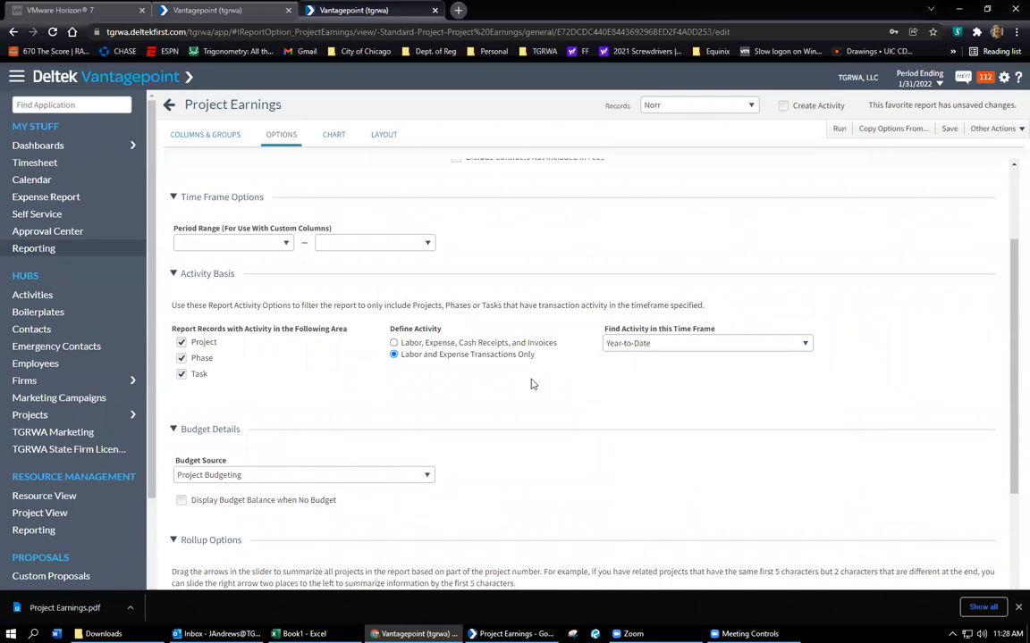
pyautogui.scroll(2, 554, 268)
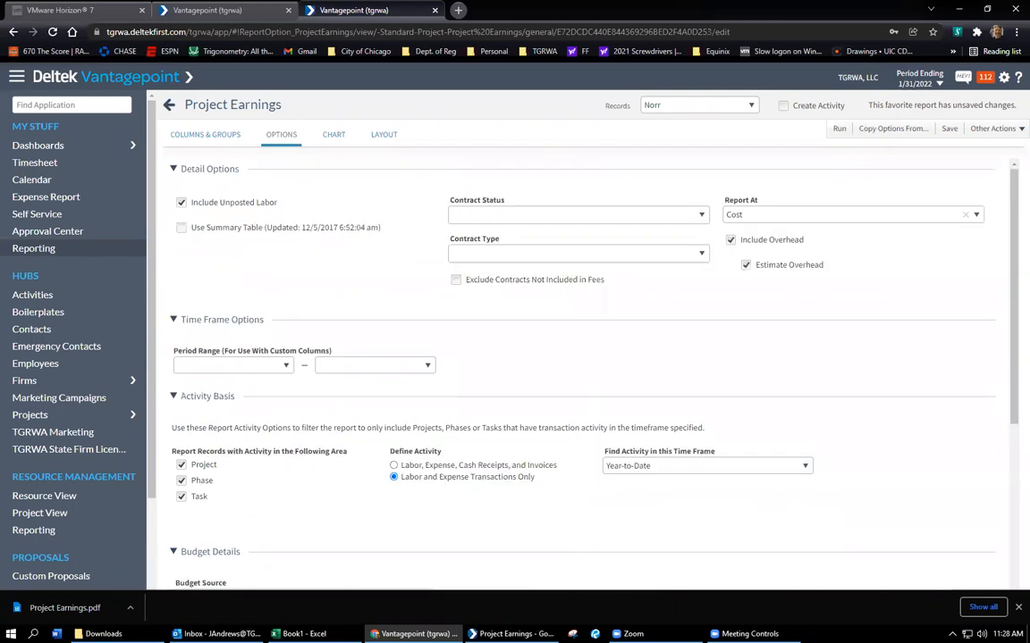